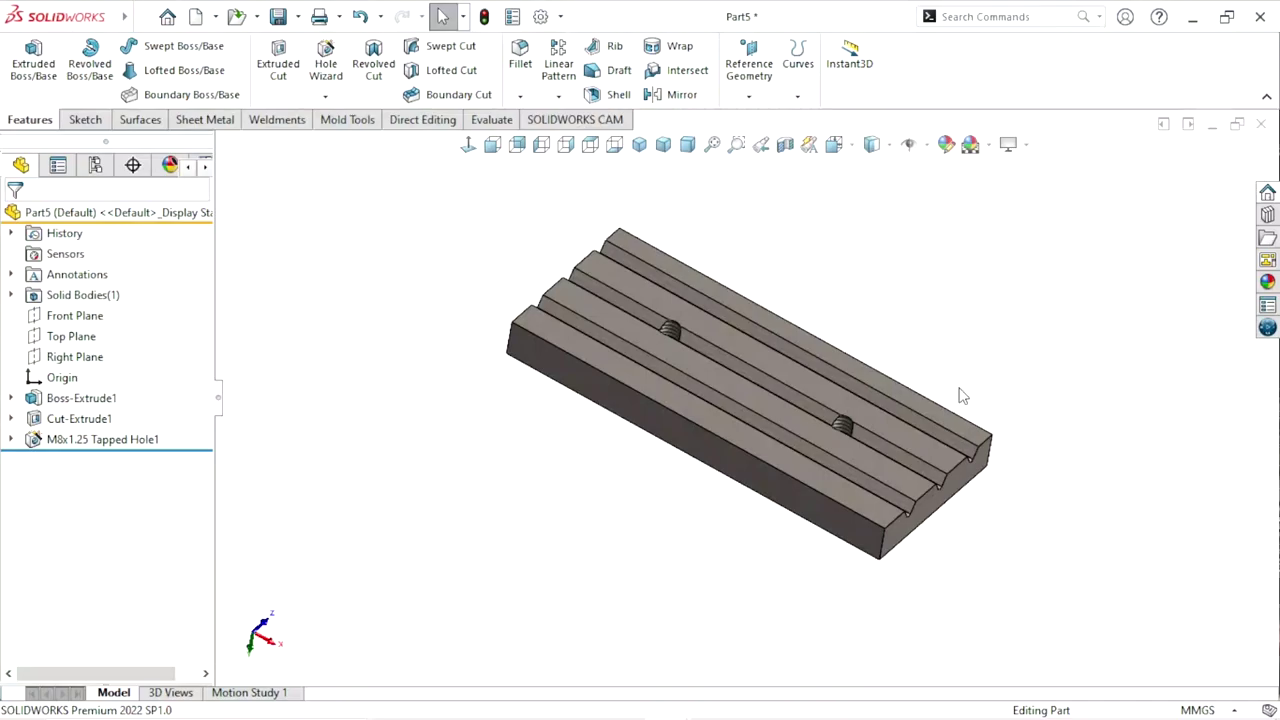
Orbit and zoom the finished V-grooved plate to inspect its top and underside holes.
{"action": "mouse_move", "coordinate": [1048, 540]}
{"action": "middle_mouse_down"}
{"action": "mouse_move", "coordinate": [857, 514]}
{"action": "mouse_move", "coordinate": [806, 343]}
{"action": "mouse_move", "coordinate": [1029, 291]}
{"action": "mouse_move", "coordinate": [884, 488]}
{"action": "mouse_move", "coordinate": [751, 511]}
{"action": "mouse_move", "coordinate": [940, 504]}
{"action": "mouse_move", "coordinate": [893, 471]}
{"action": "mouse_move", "coordinate": [828, 386]}
{"action": "middle_mouse_up"}
{"action": "scroll", "coordinate": [828, 386], "scroll_direction": "down", "scroll_amount": 3}
{"action": "mouse_move", "coordinate": [990, 349]}
{"action": "middle_mouse_down"}
{"action": "mouse_move", "coordinate": [877, 443]}
{"action": "mouse_move", "coordinate": [854, 529]}
{"action": "mouse_move", "coordinate": [730, 375]}
{"action": "middle_mouse_up"}
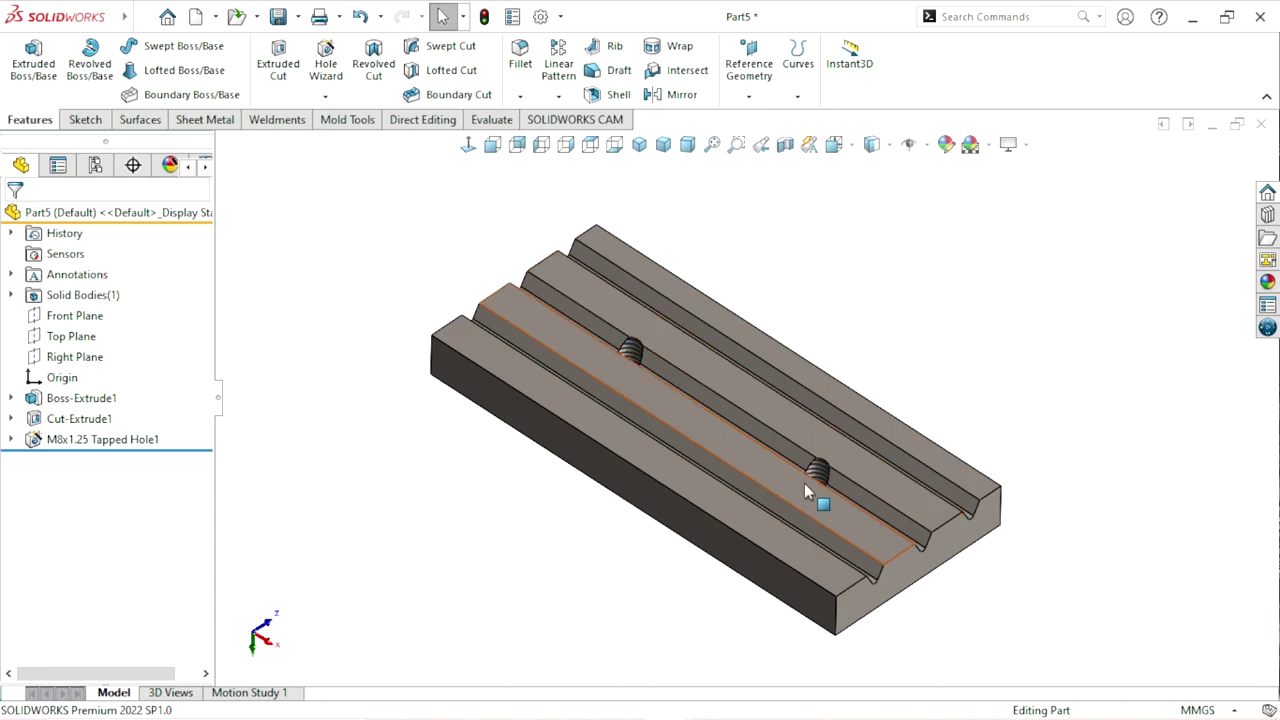
{"action": "mouse_move", "coordinate": [1006, 514]}
{"action": "middle_mouse_down"}
{"action": "mouse_move", "coordinate": [755, 400]}
{"action": "mouse_move", "coordinate": [752, 440]}
{"action": "mouse_move", "coordinate": [880, 349]}
{"action": "mouse_move", "coordinate": [765, 480]}
{"action": "mouse_move", "coordinate": [718, 369]}
{"action": "mouse_move", "coordinate": [709, 403]}
{"action": "mouse_move", "coordinate": [726, 429]}
{"action": "mouse_move", "coordinate": [997, 294]}
{"action": "middle_mouse_up"}
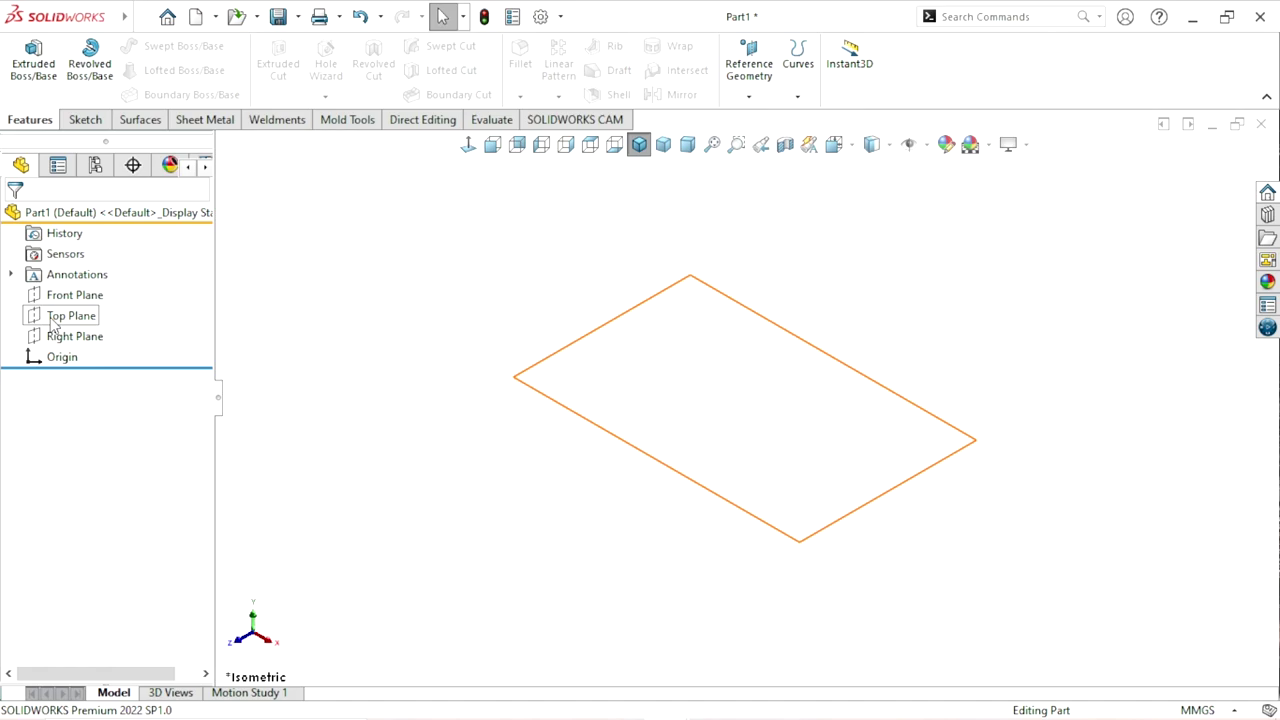
Sketch a center rectangle on the Top Plane, centred on the origin.
{"action": "left_click", "coordinate": [55, 321]}
{"action": "left_click", "coordinate": [68, 291]}
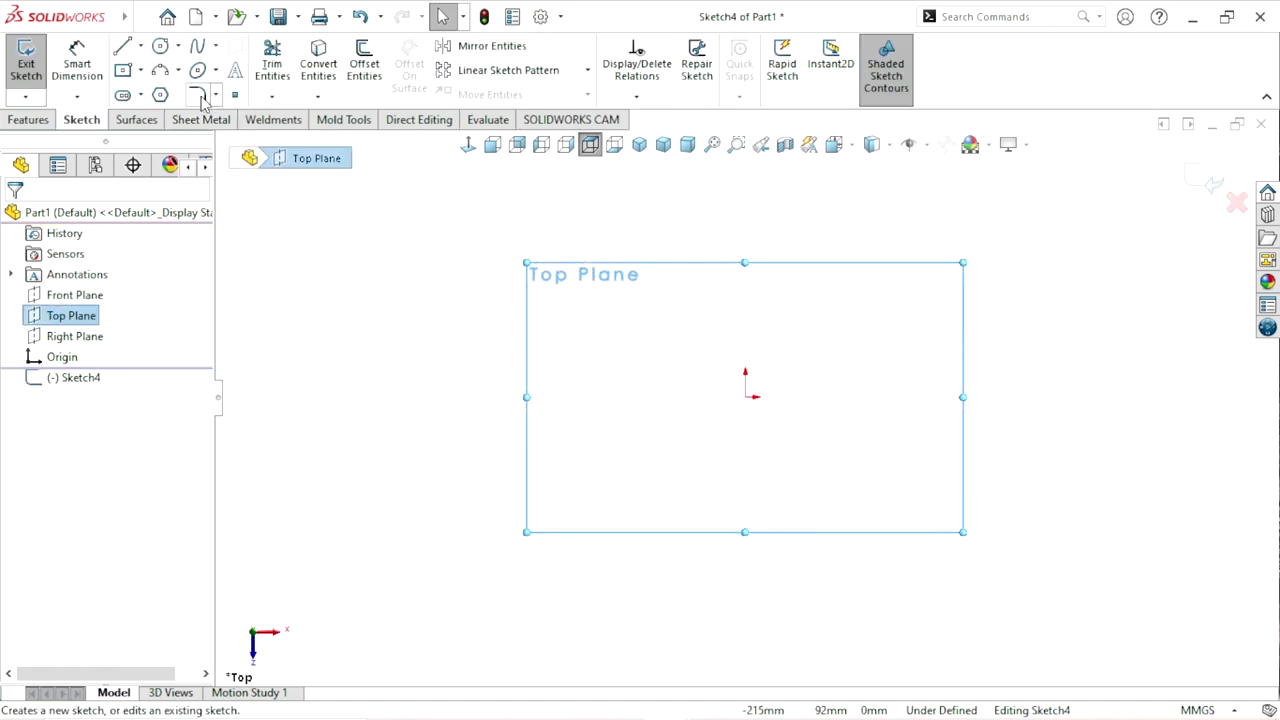
{"action": "left_click", "coordinate": [124, 70]}
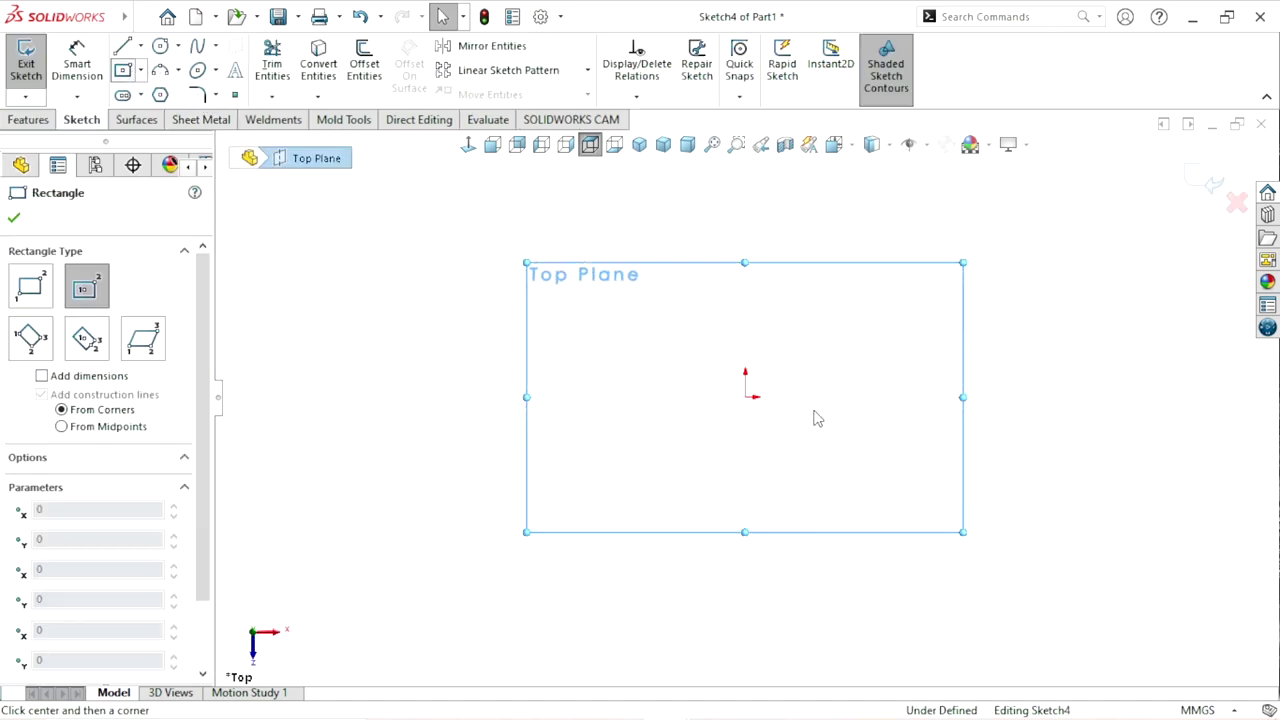
{"action": "left_click", "coordinate": [745, 397]}
{"action": "left_click", "coordinate": [942, 277]}
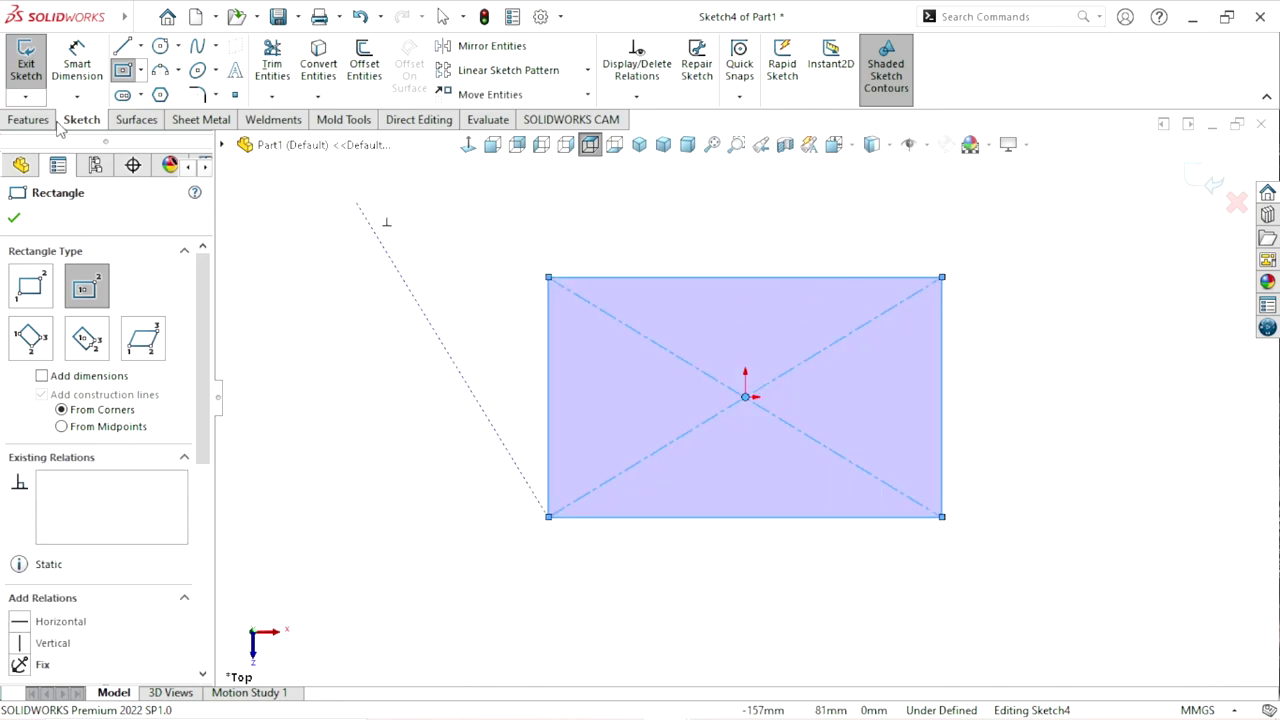
Dimension the rectangle to 130 mm wide and 55 mm tall.
{"action": "left_click", "coordinate": [77, 70]}
{"action": "left_click", "coordinate": [775, 279]}
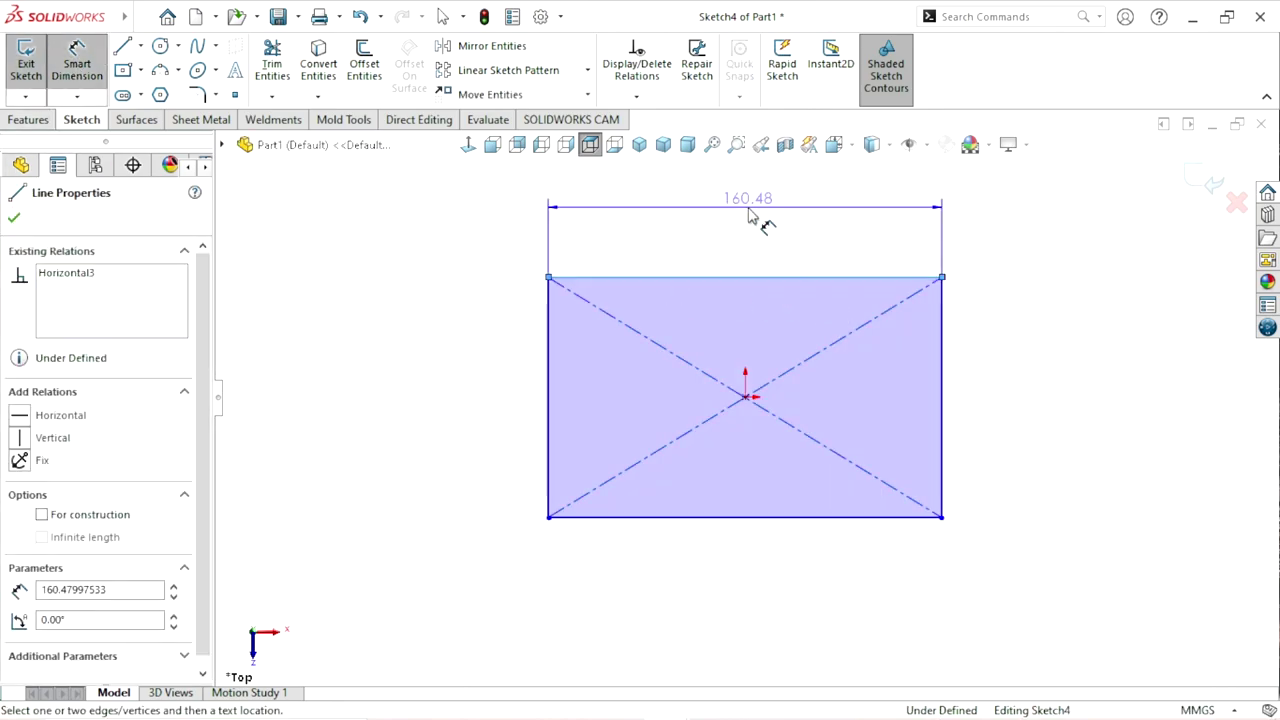
{"action": "left_click", "coordinate": [757, 222]}
{"action": "type", "text": "13"}
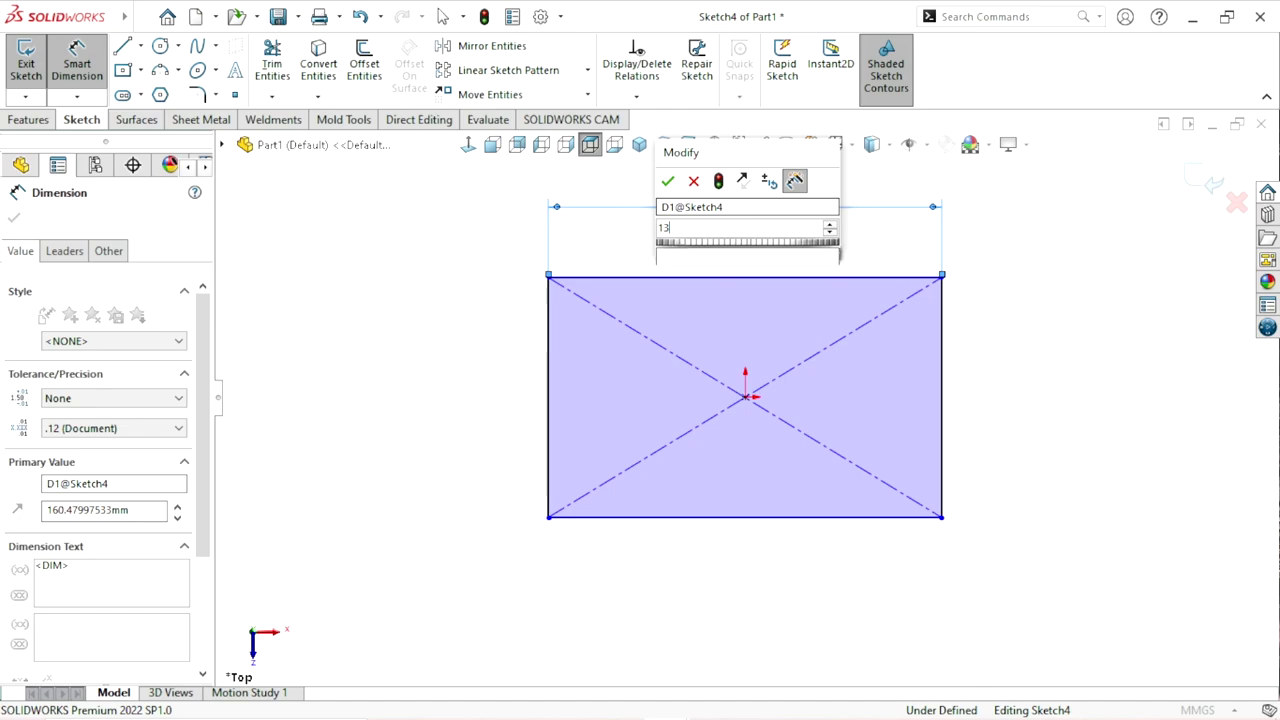
{"action": "type", "text": "0"}
{"action": "left_click", "coordinate": [667, 181]}
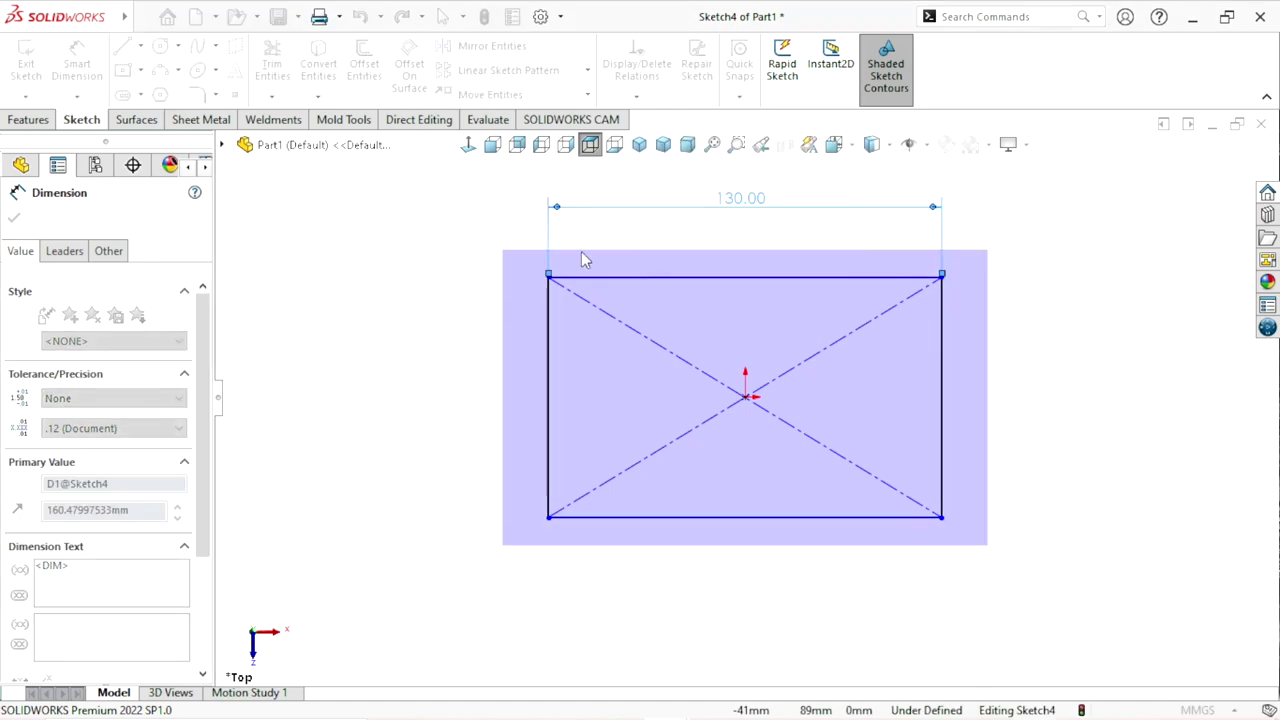
{"action": "left_click", "coordinate": [549, 406]}
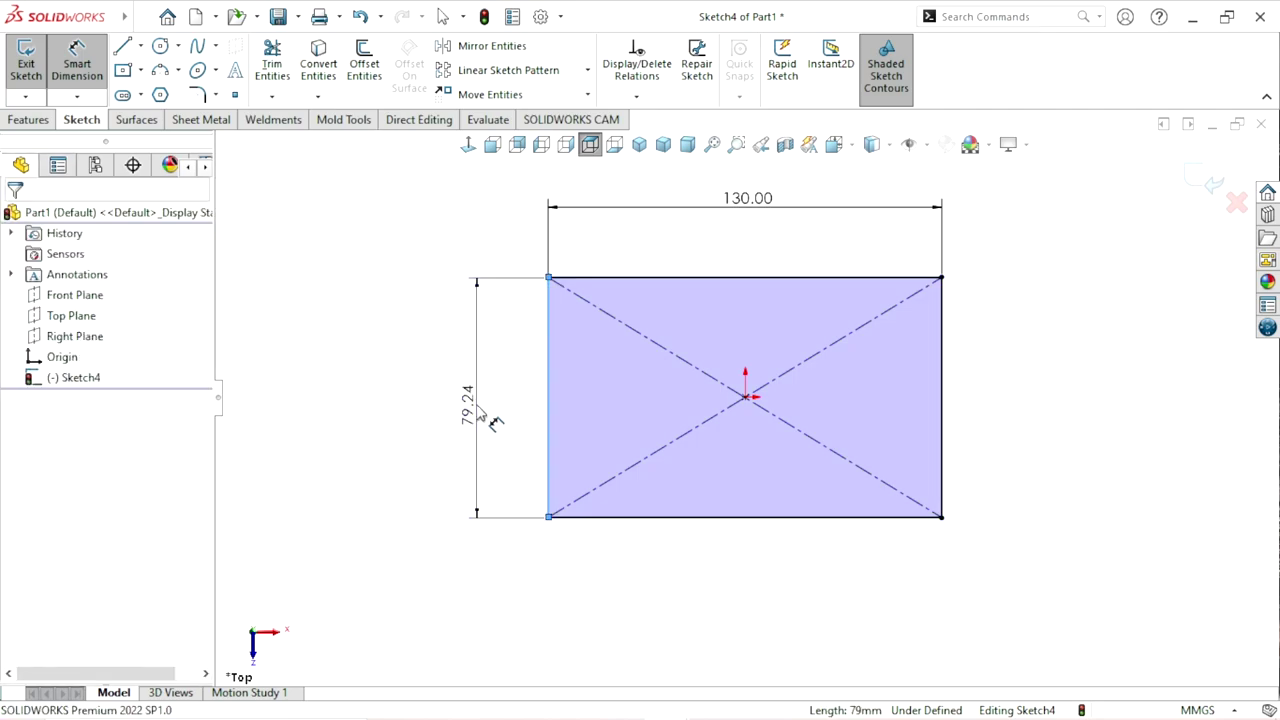
{"action": "left_click", "coordinate": [485, 420]}
{"action": "type", "text": "55"}
{"action": "key", "text": "Return"}
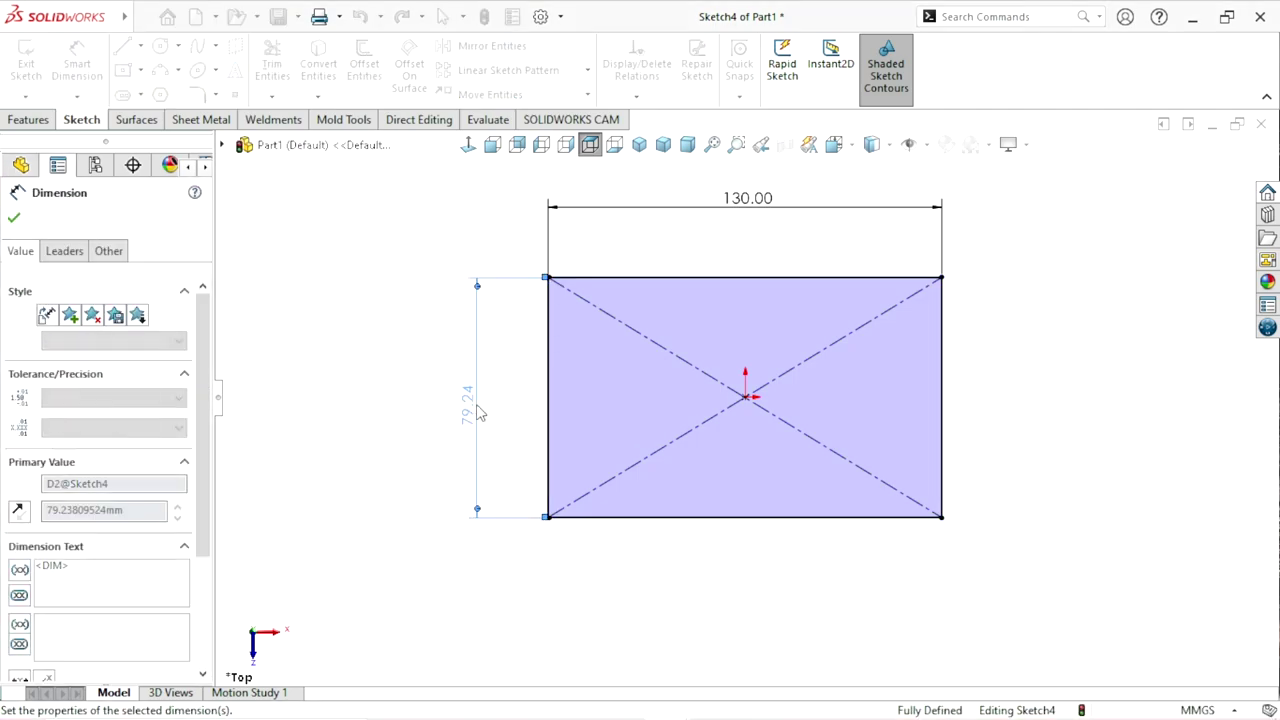
{"action": "left_click", "coordinate": [14, 218]}
{"action": "left_click", "coordinate": [32, 121]}
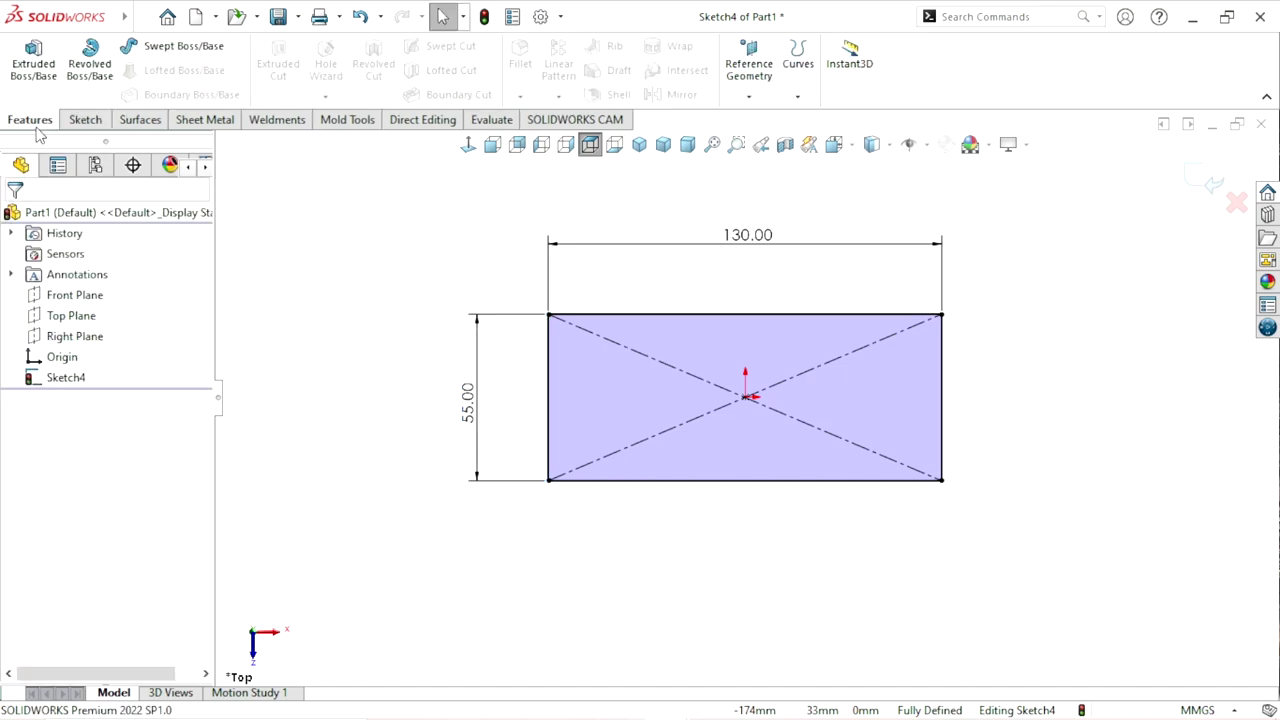
Extrude the rectangle Blind to a 12 mm depth.
{"action": "left_click", "coordinate": [22, 75]}
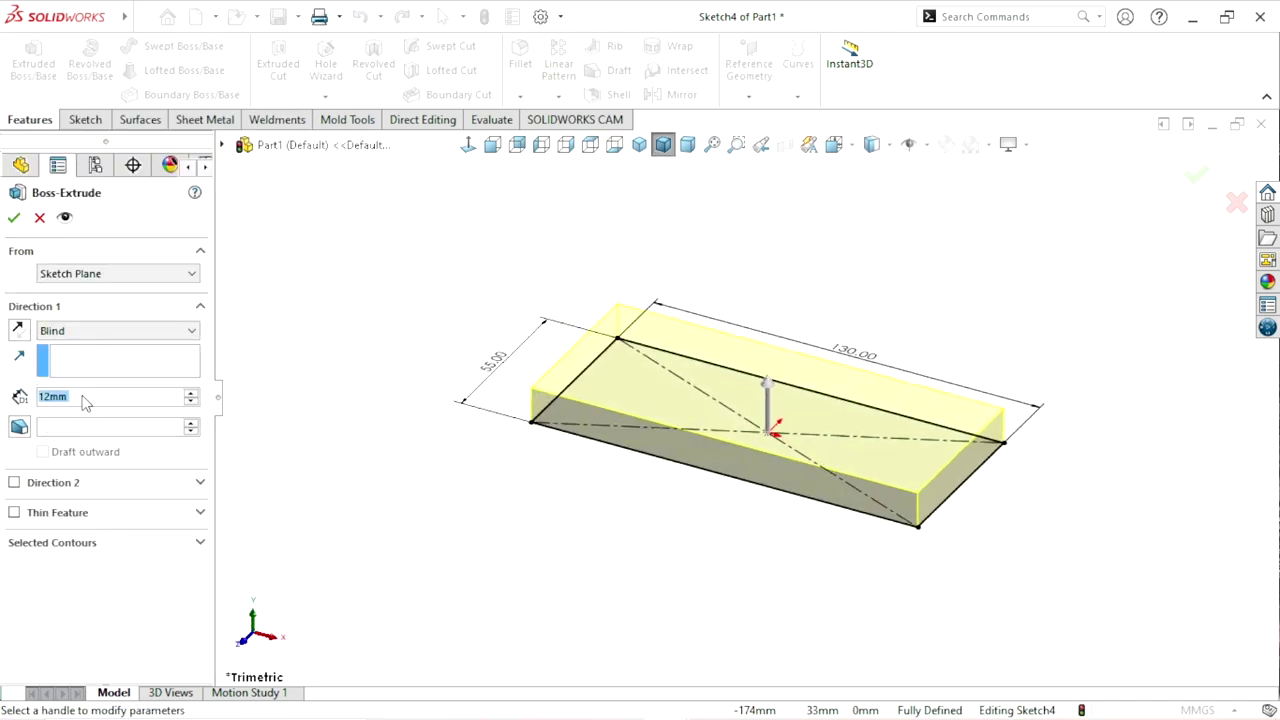
{"action": "left_click", "coordinate": [91, 395]}
{"action": "type", "text": "12"}
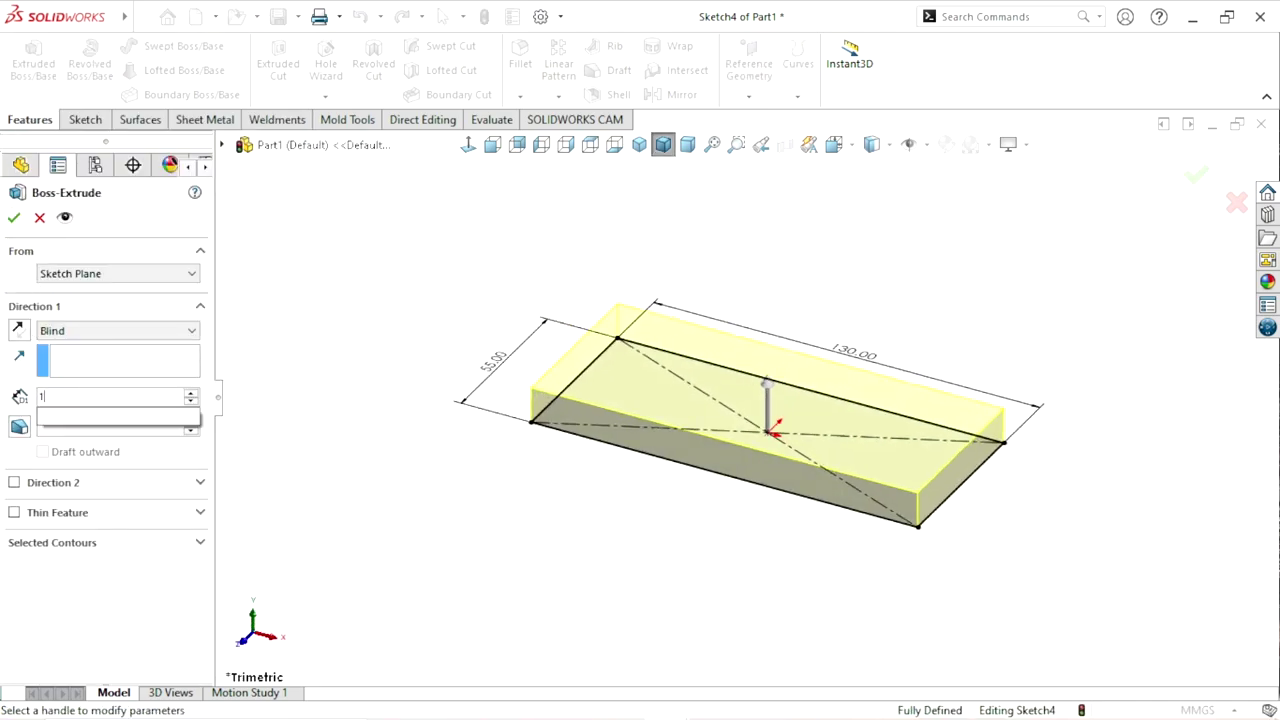
{"action": "key", "text": "Return"}
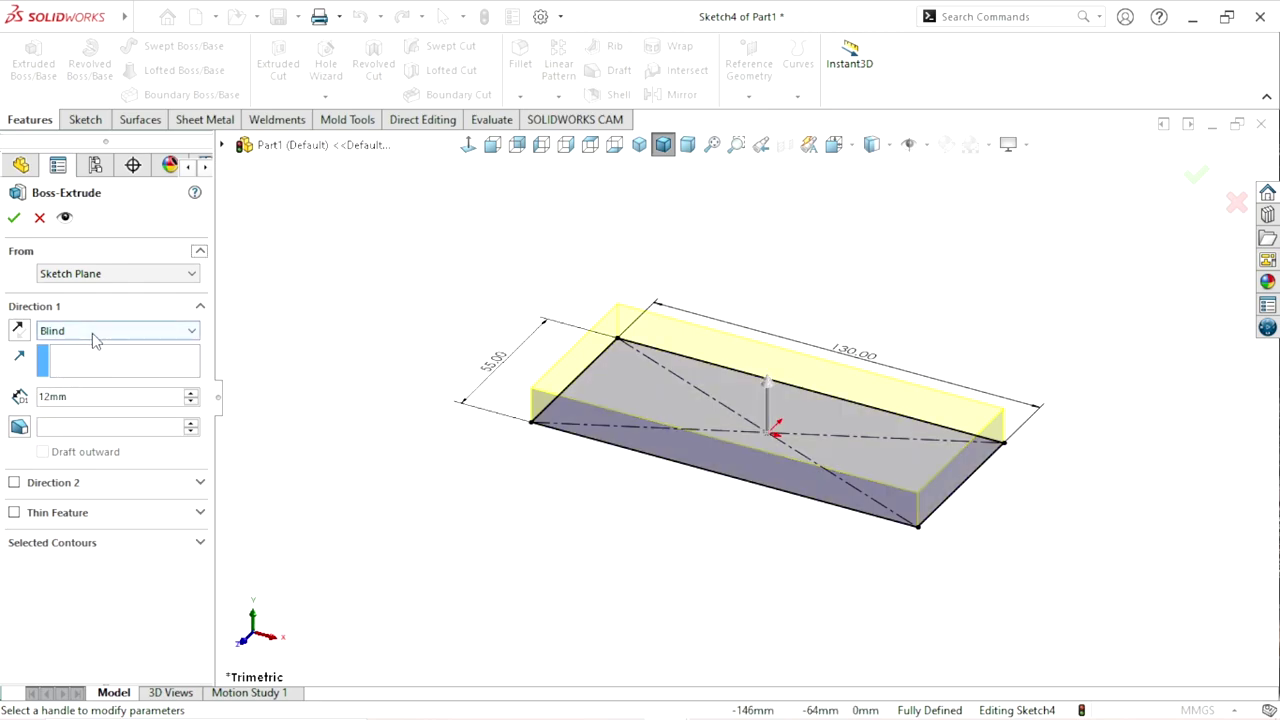
{"action": "left_click", "coordinate": [14, 218]}
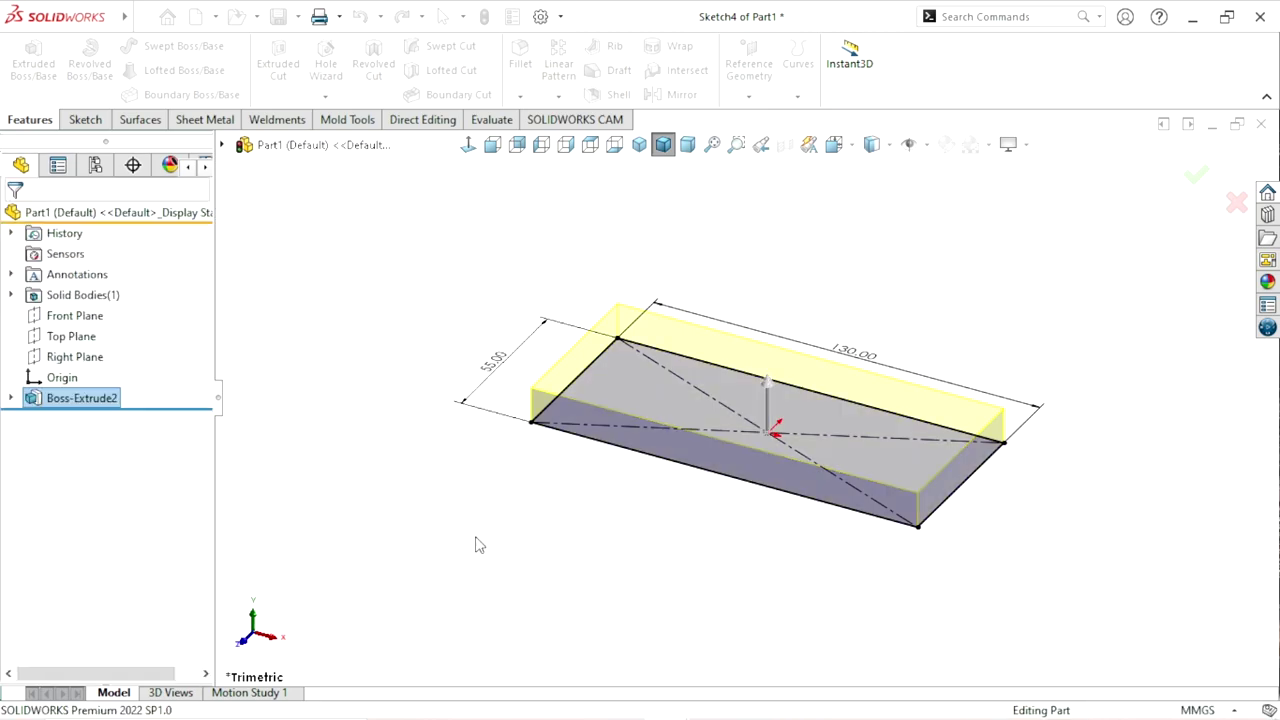
Start a new sketch on the block's end face.
{"action": "scroll", "coordinate": [860, 430], "scroll_direction": "down", "scroll_amount": 2}
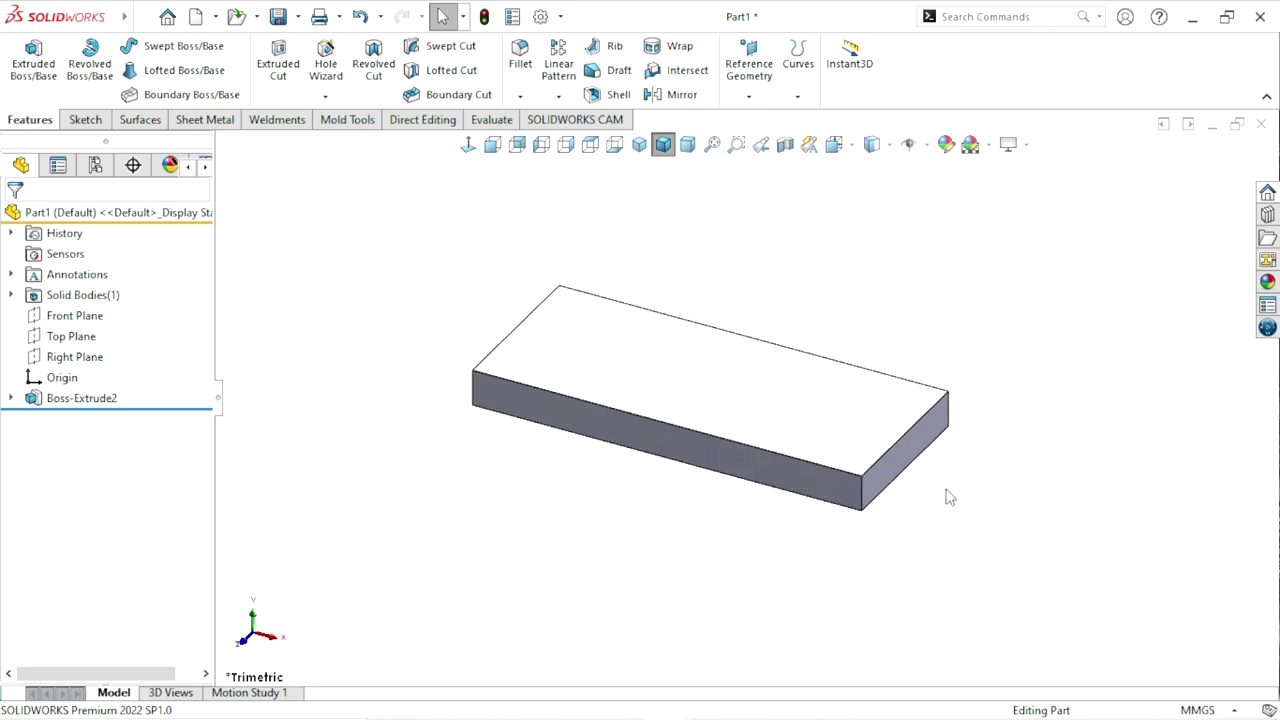
{"action": "left_click", "coordinate": [898, 470]}
{"action": "left_click", "coordinate": [1090, 586]}
{"action": "left_click", "coordinate": [898, 462]}
{"action": "left_click", "coordinate": [974, 403]}
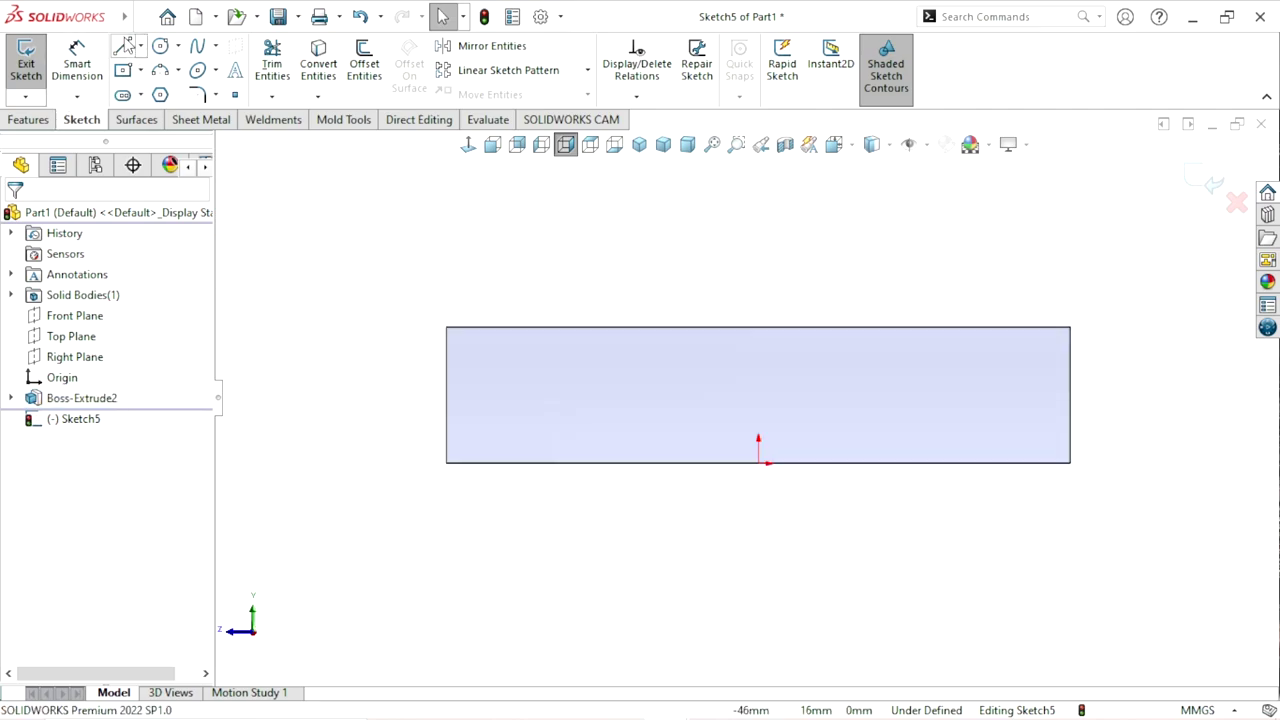
Draw a triangle with an inscribed circle above the block, pointing down to its top edge.
{"action": "left_click", "coordinate": [162, 98]}
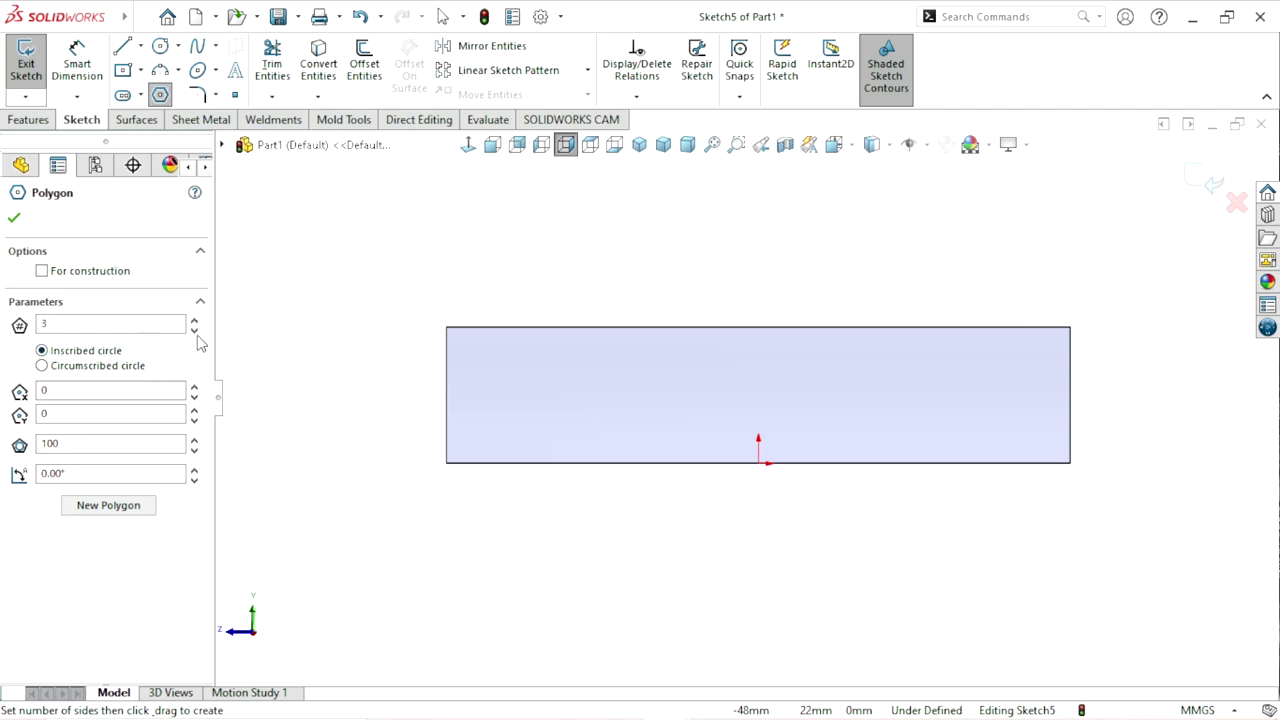
{"action": "left_click", "coordinate": [530, 287]}
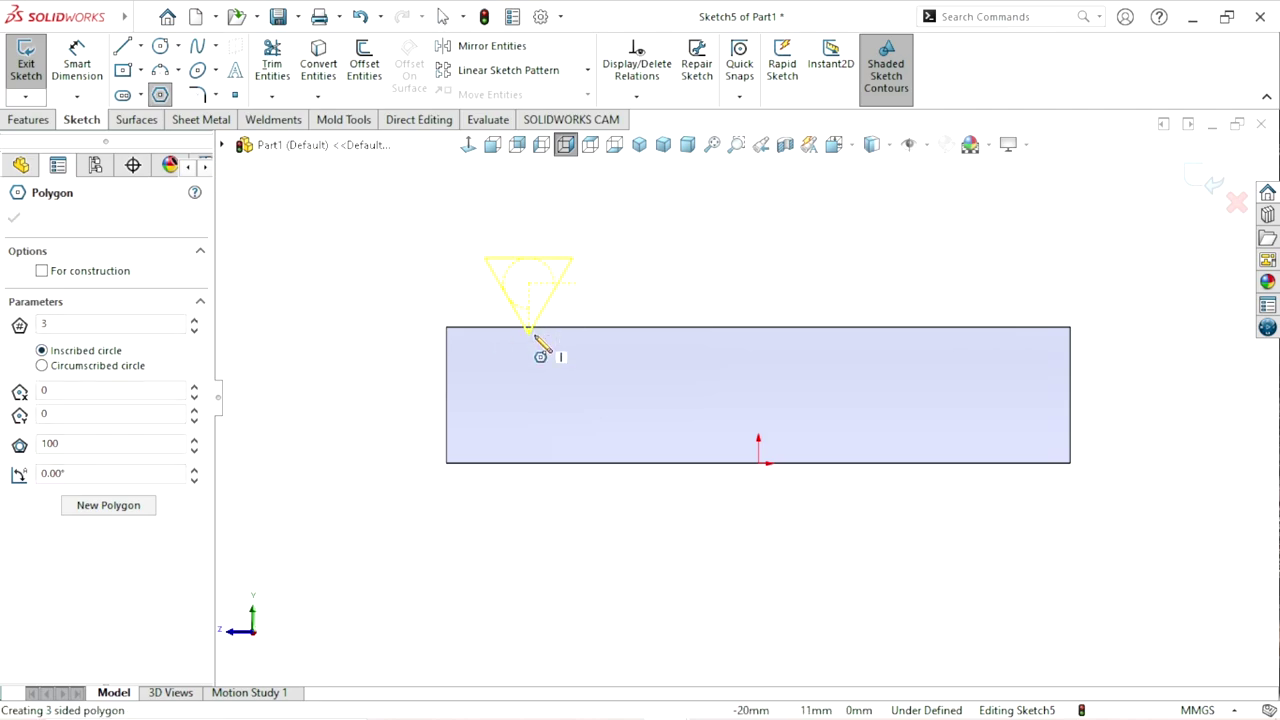
{"action": "left_click", "coordinate": [530, 342]}
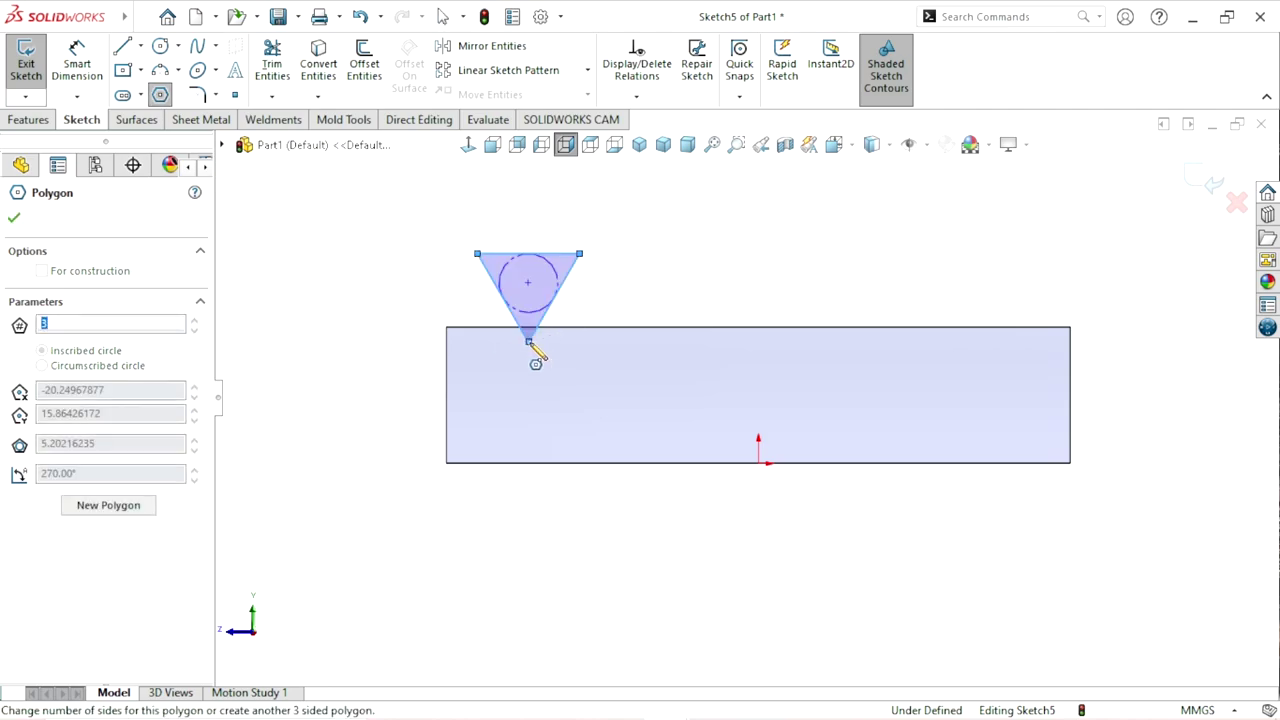
{"action": "right_click", "coordinate": [650, 272]}
{"action": "left_click", "coordinate": [660, 281]}
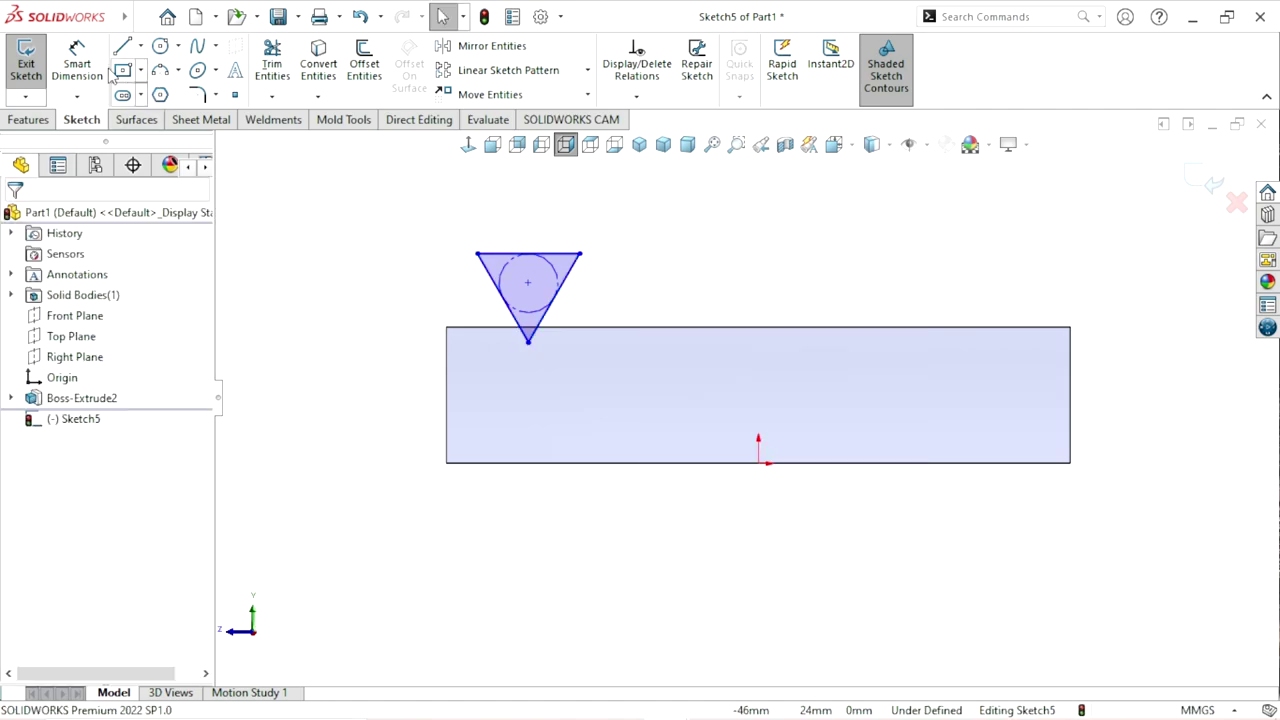
Dimension the triangle's top edge, changing it from 9.01 to 7 mm.
{"action": "left_click", "coordinate": [77, 62]}
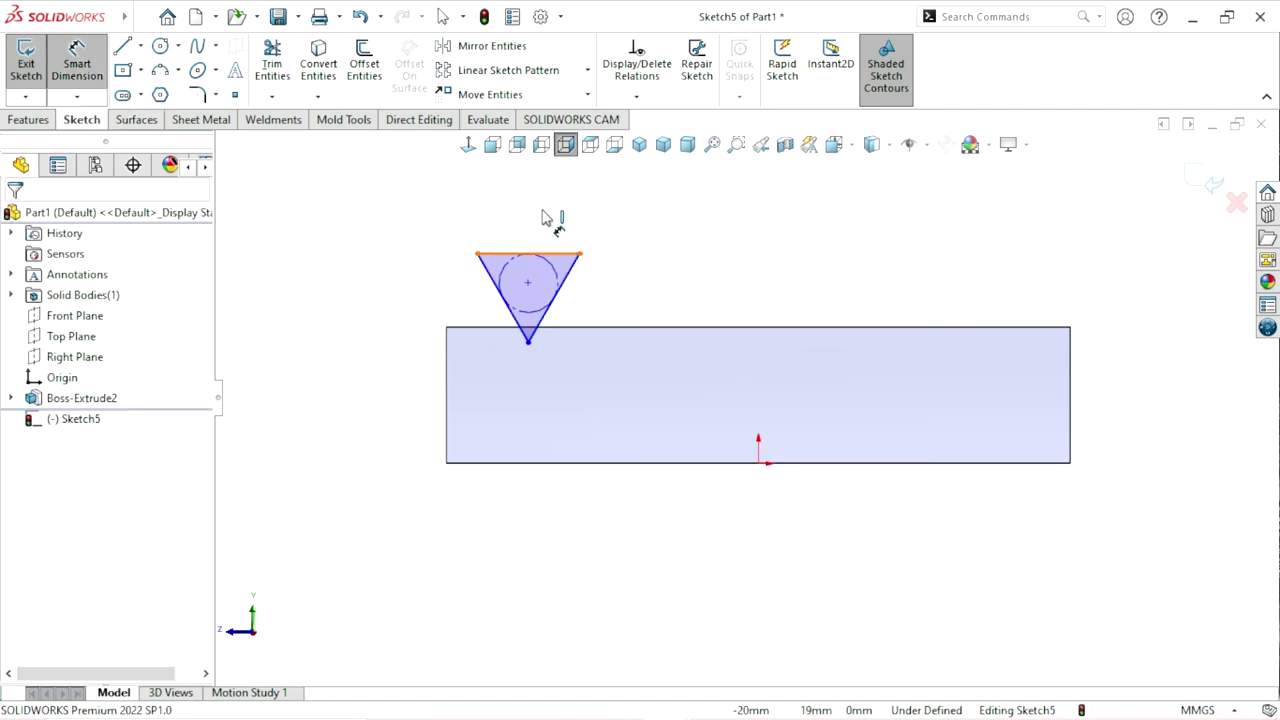
{"action": "left_click", "coordinate": [545, 254]}
{"action": "left_click", "coordinate": [540, 212]}
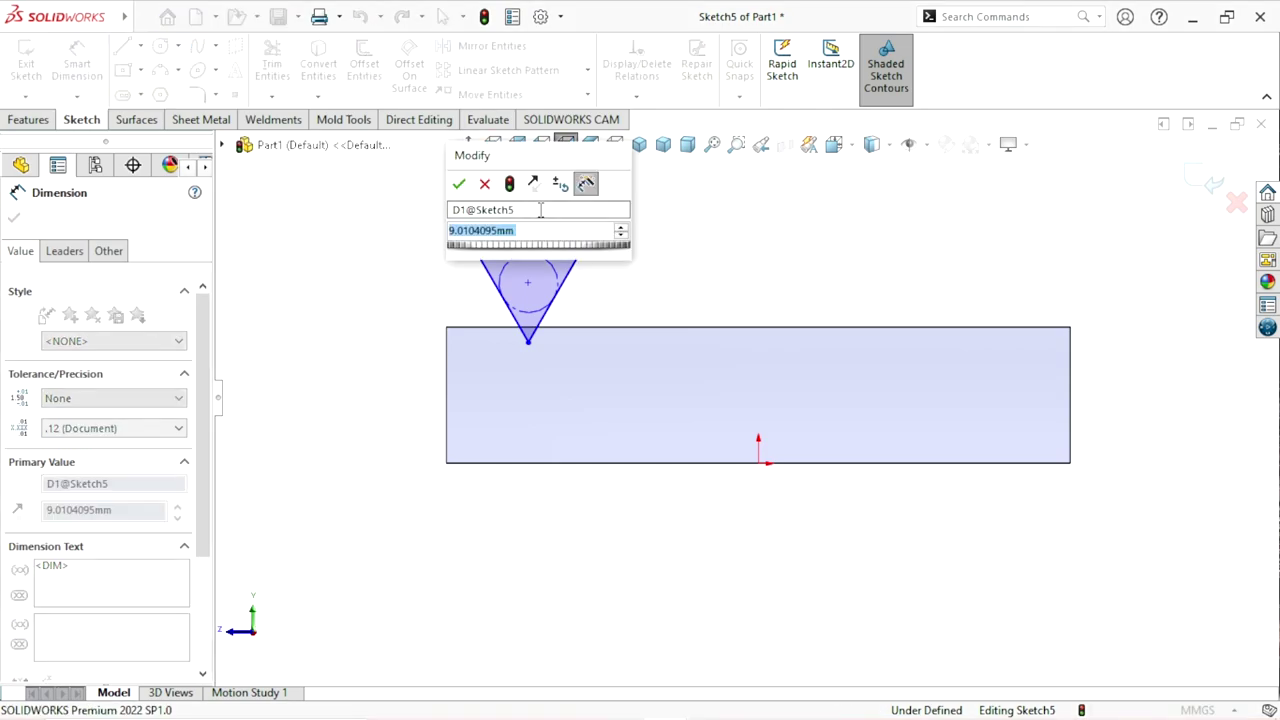
{"action": "key", "text": "Return"}
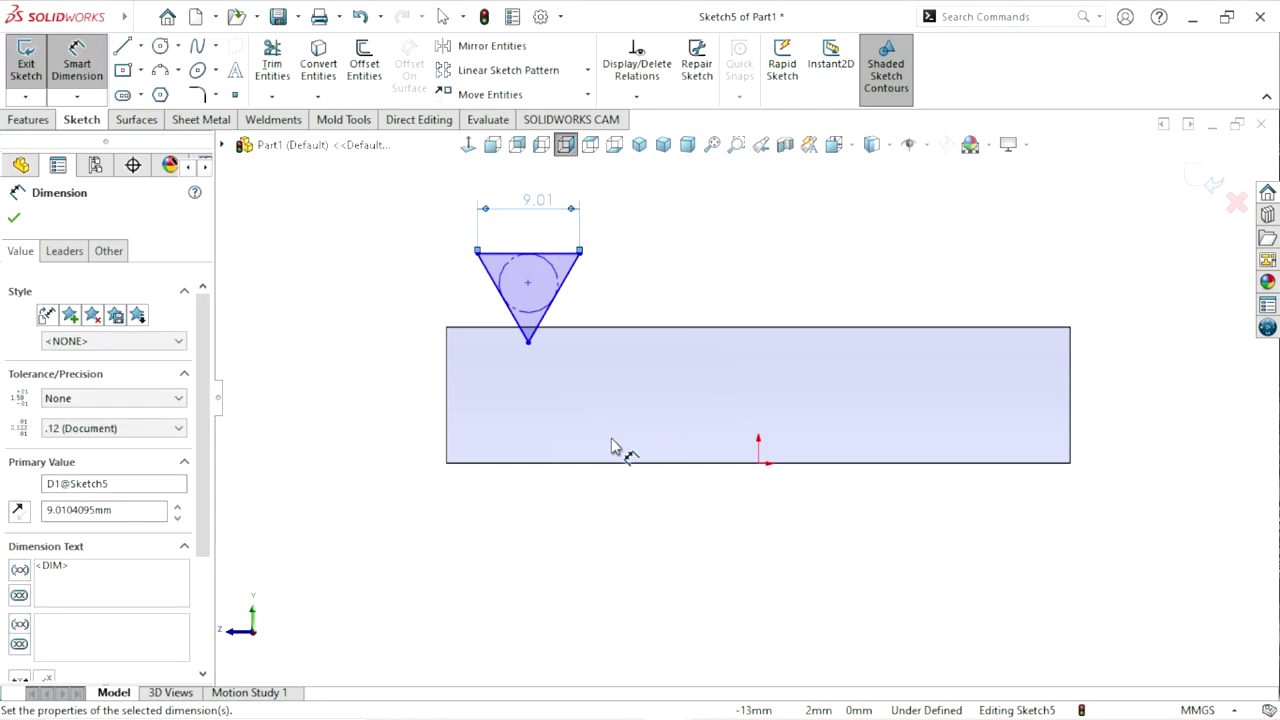
{"action": "double_click", "coordinate": [530, 204]}
{"action": "type", "text": "7"}
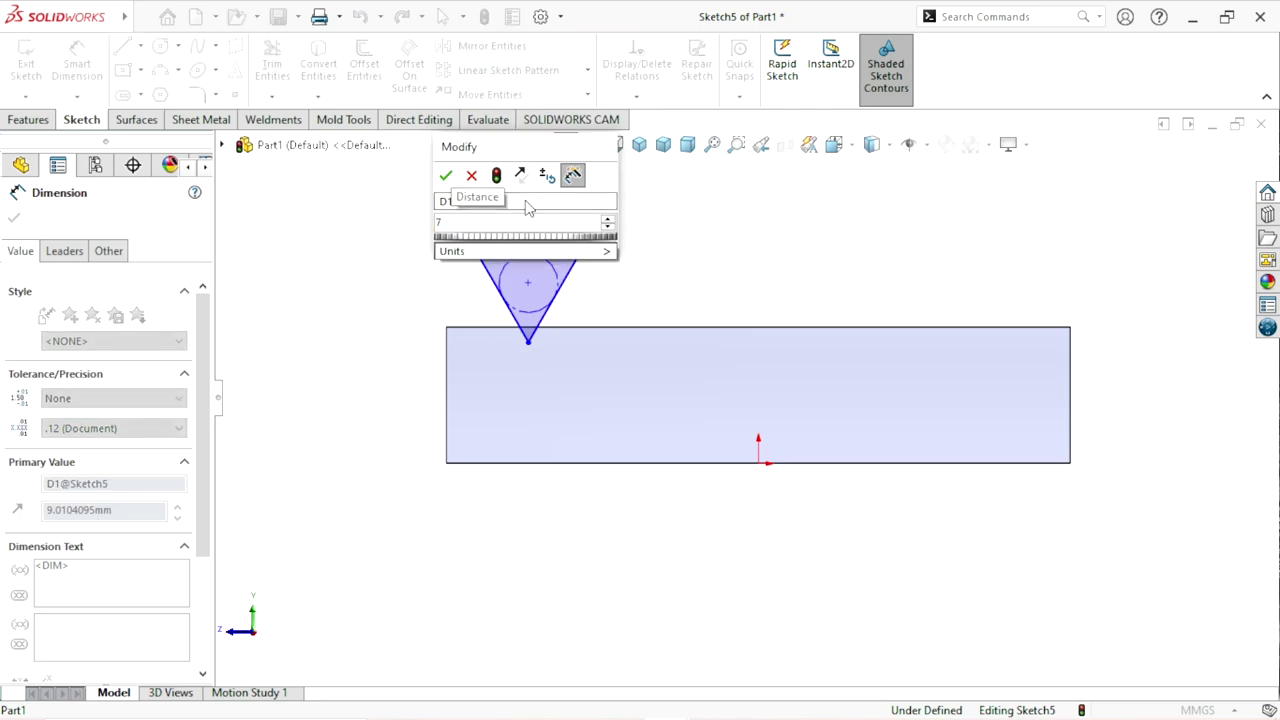
{"action": "key", "text": "Return"}
{"action": "key", "text": "f"}
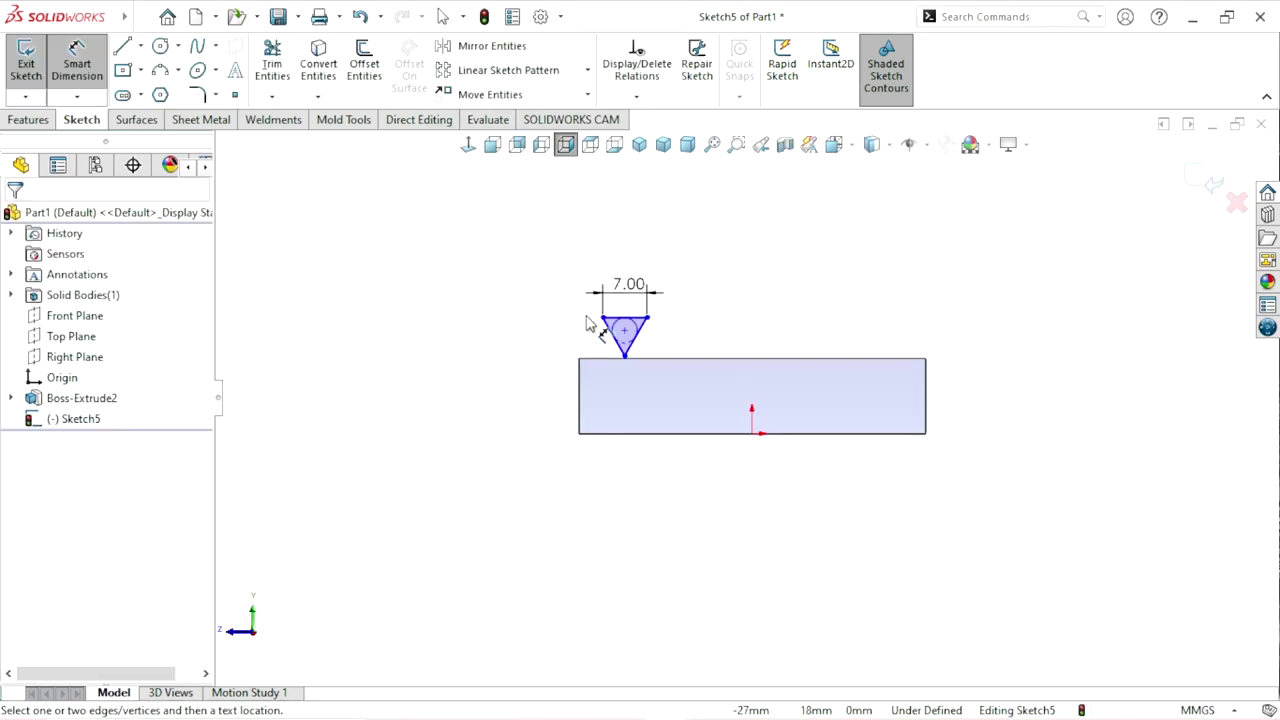
{"action": "scroll", "coordinate": [590, 330], "scroll_direction": "down", "scroll_amount": 3}
{"action": "scroll", "coordinate": [748, 450], "scroll_direction": "up", "scroll_amount": 1}
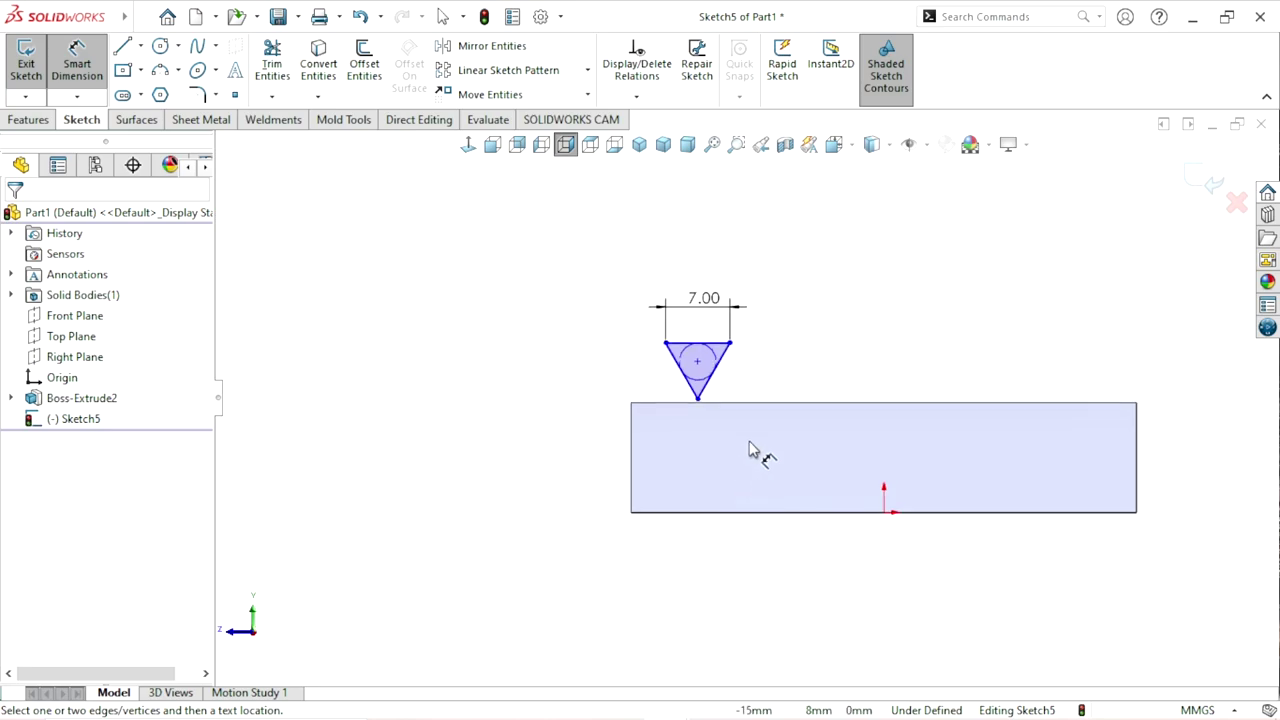
{"action": "scroll", "coordinate": [750, 448], "scroll_direction": "down", "scroll_amount": 2}
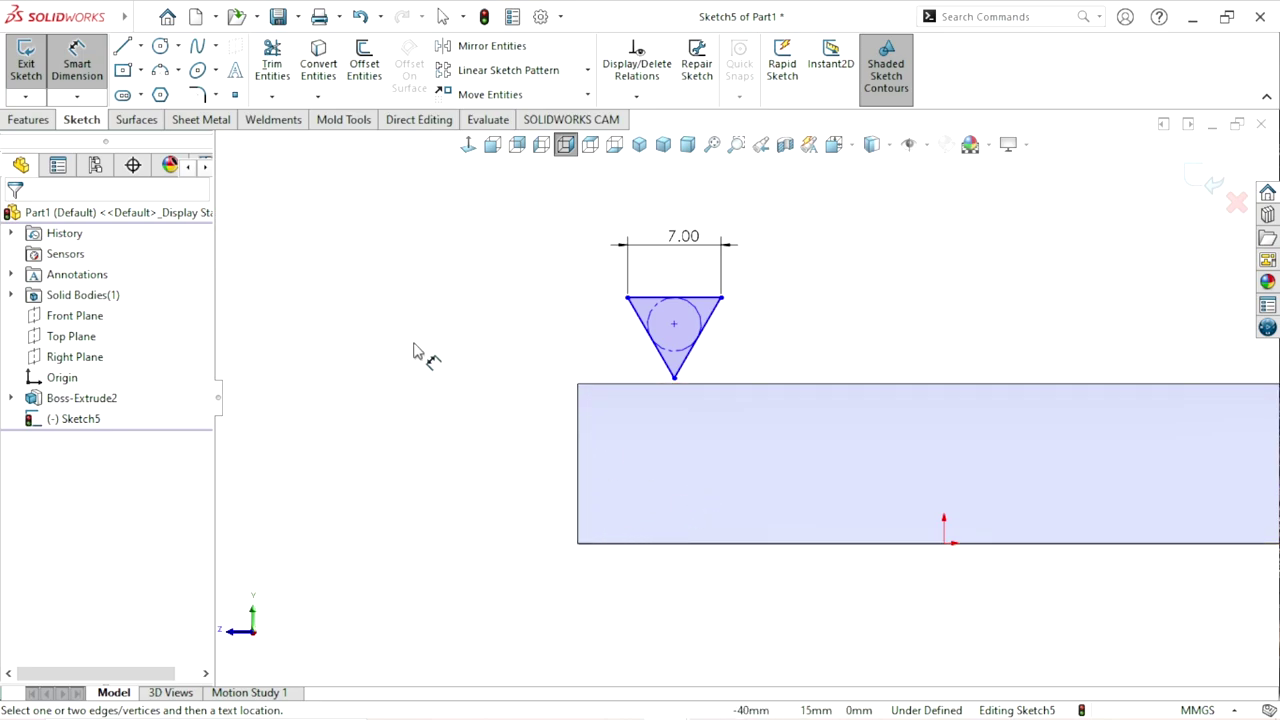
Lower the notch into the plate and dimension its depth to 5 mm.
{"action": "key", "text": "Escape"}
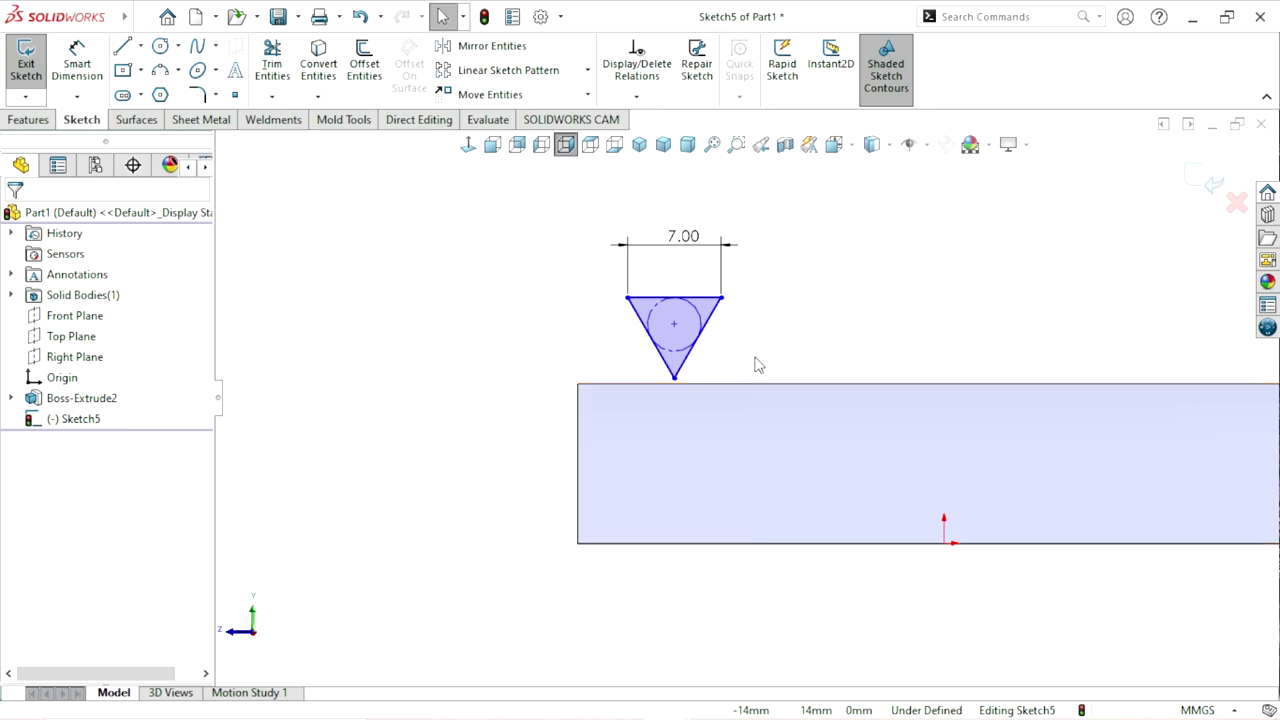
{"action": "left_click_drag", "start_coordinate": [675, 335], "coordinate": [670, 369]}
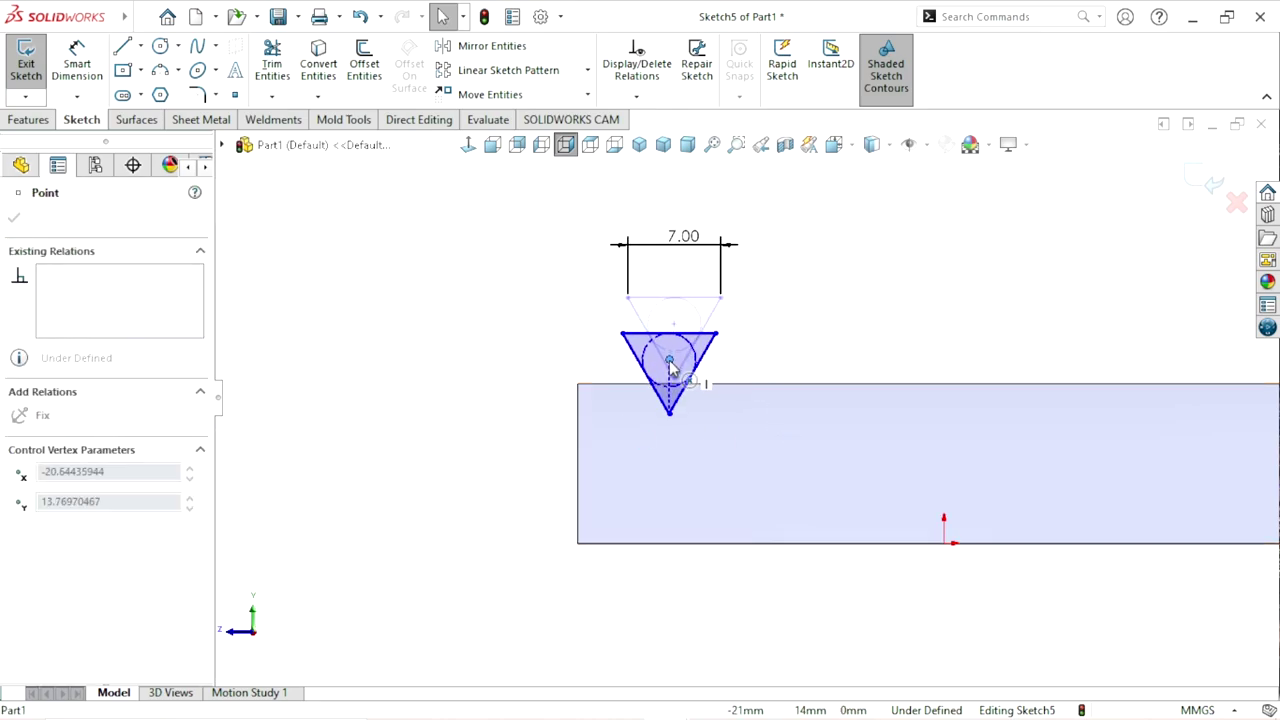
{"action": "left_click", "coordinate": [735, 368]}
{"action": "left_click", "coordinate": [77, 62]}
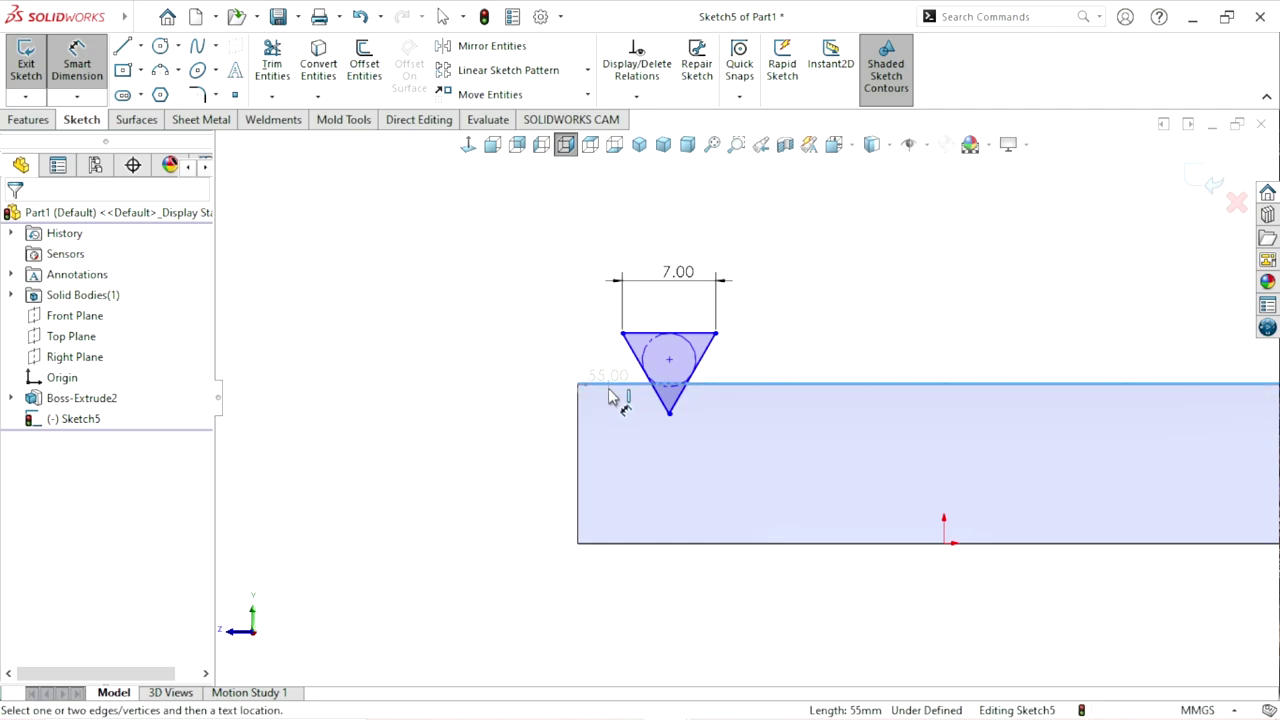
{"action": "left_click", "coordinate": [669, 413]}
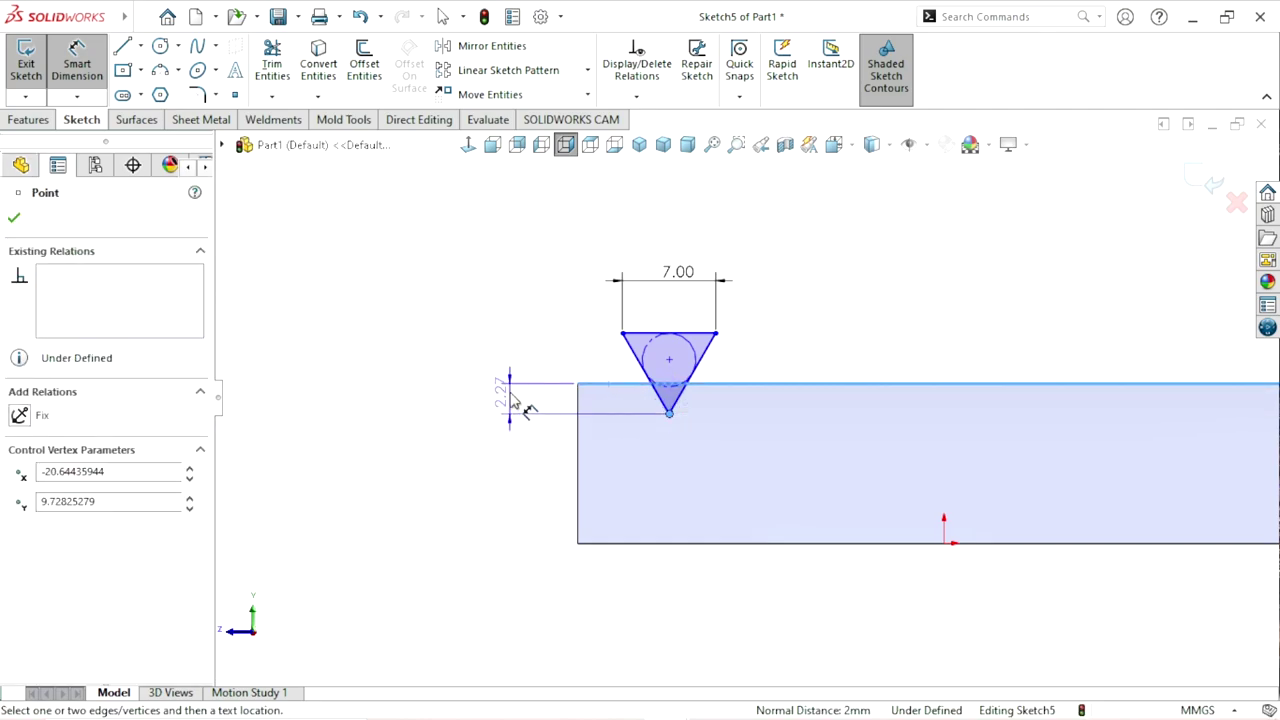
{"action": "left_click", "coordinate": [507, 335]}
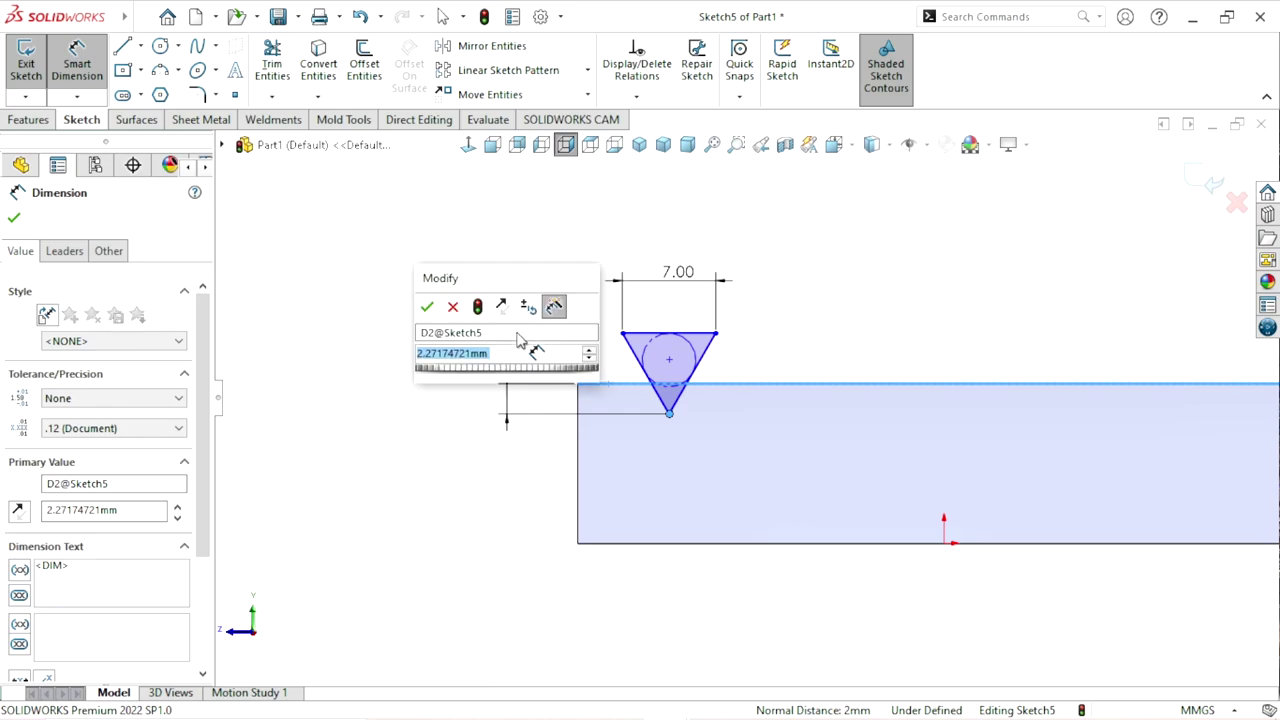
{"action": "type", "text": "5"}
{"action": "key", "text": "Return"}
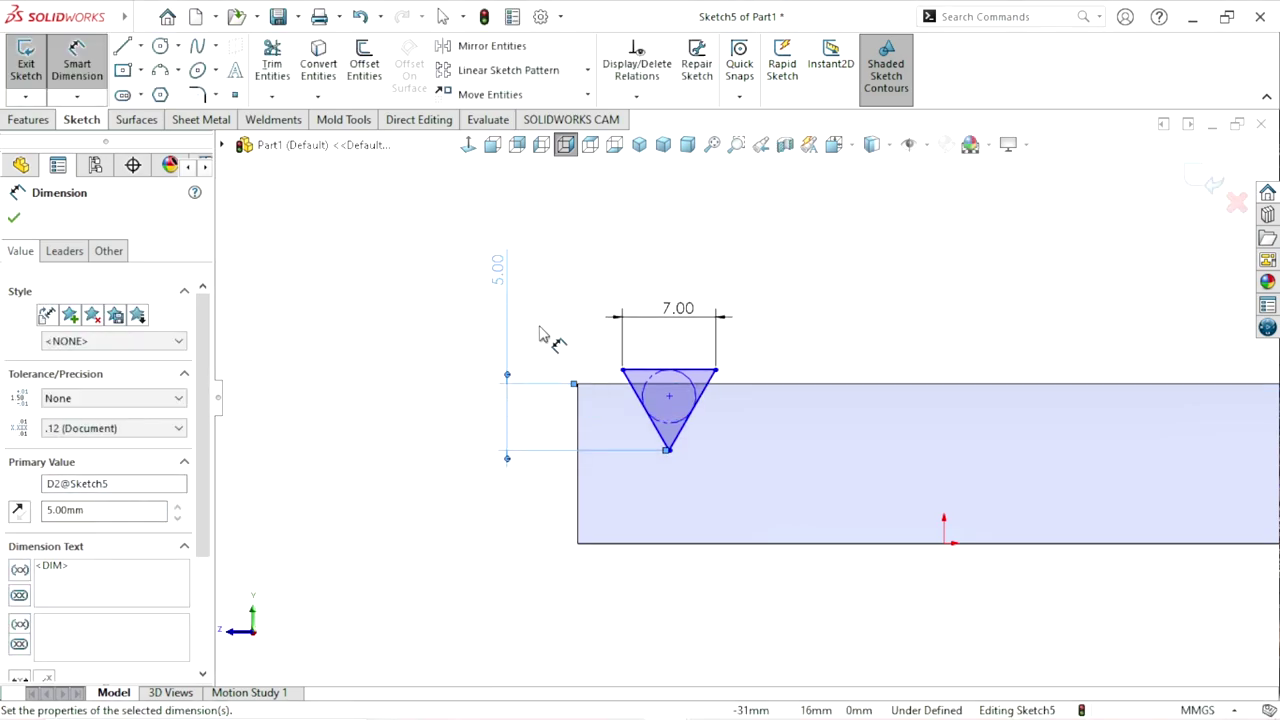
Dimension the circle centre 10 mm from the plate's left edge.
{"action": "scroll", "coordinate": [886, 404], "scroll_direction": "down", "scroll_amount": 1}
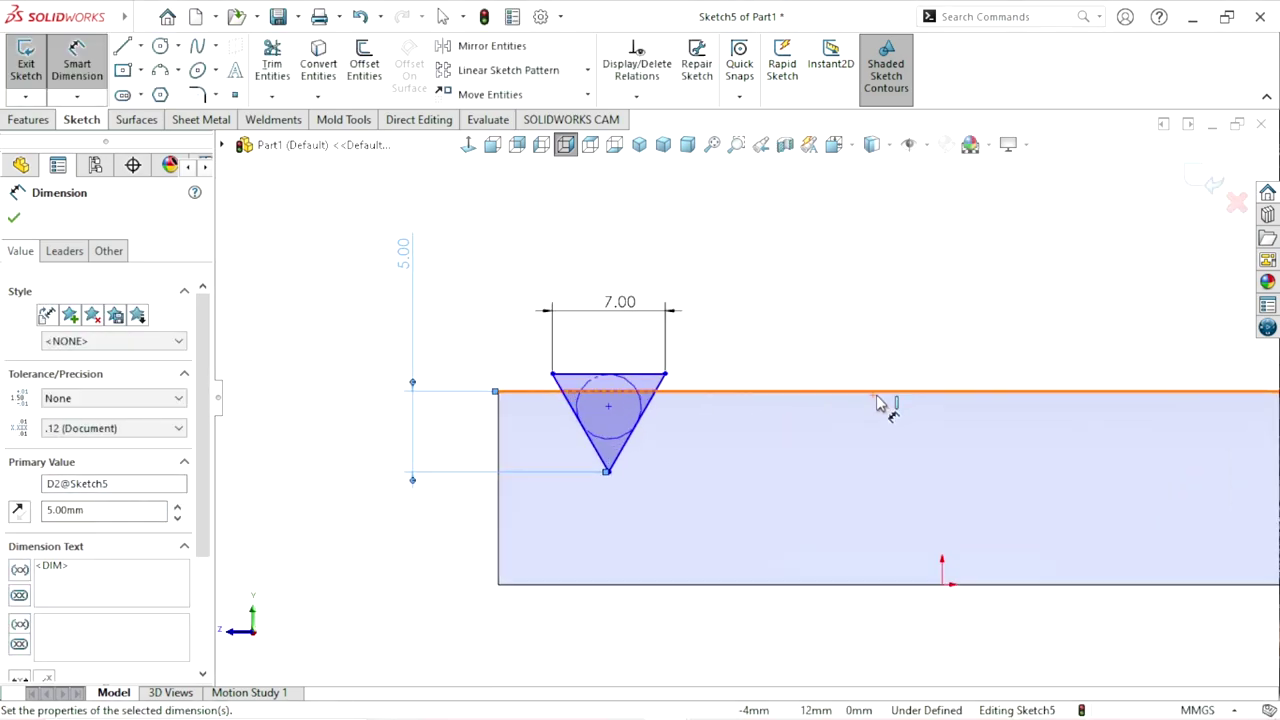
{"action": "scroll", "coordinate": [880, 410], "scroll_direction": "up", "scroll_amount": 2}
{"action": "scroll", "coordinate": [869, 418], "scroll_direction": "down", "scroll_amount": 1}
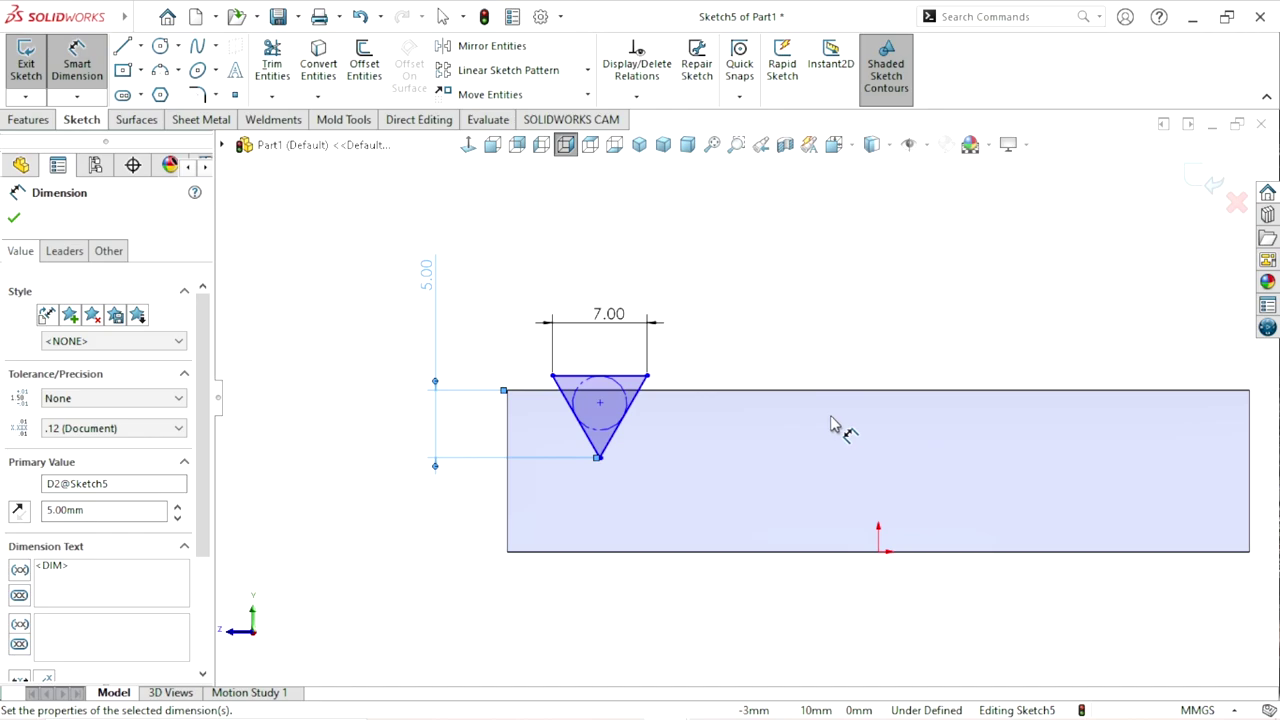
{"action": "left_click", "coordinate": [509, 425]}
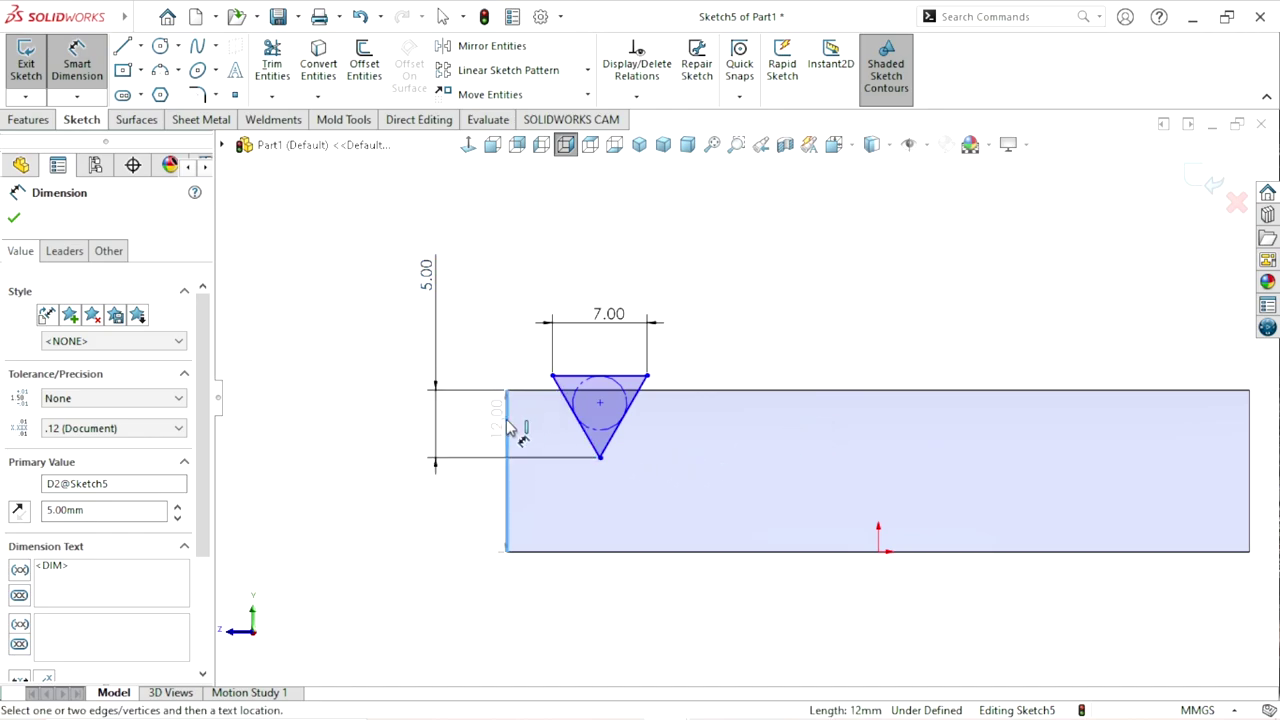
{"action": "left_click", "coordinate": [600, 403]}
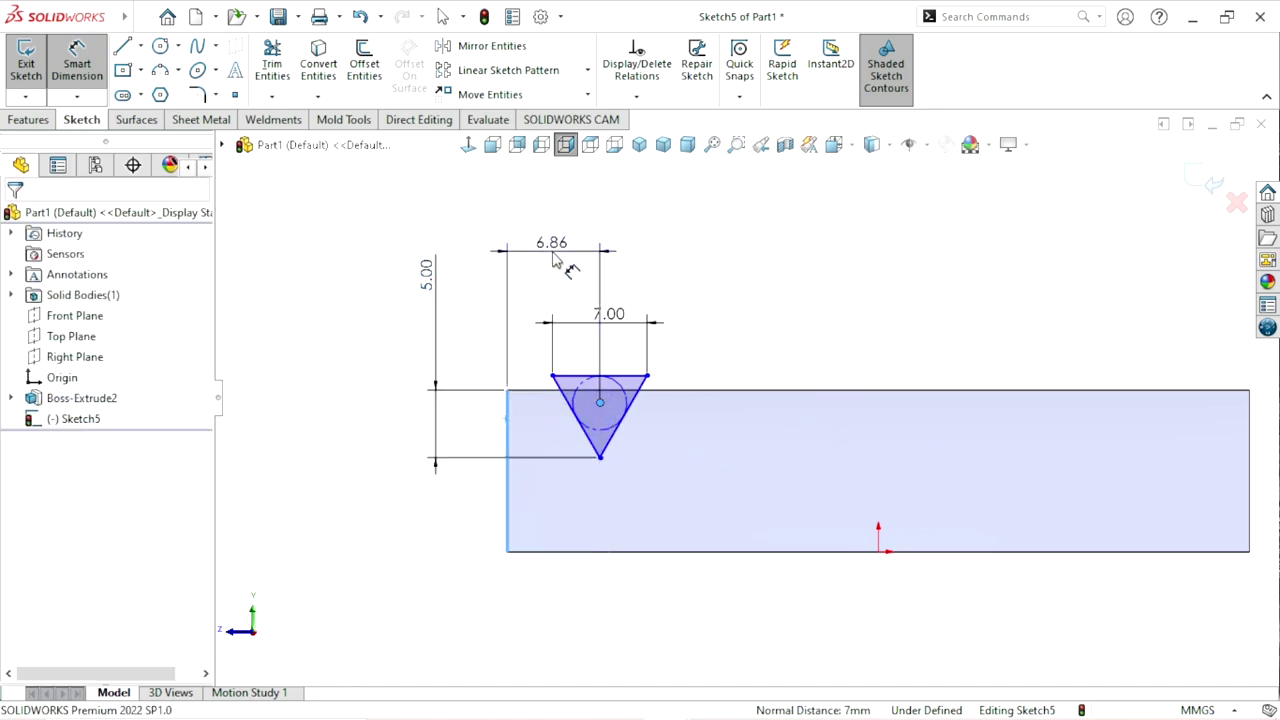
{"action": "left_click", "coordinate": [555, 258]}
{"action": "key", "text": "Return"}
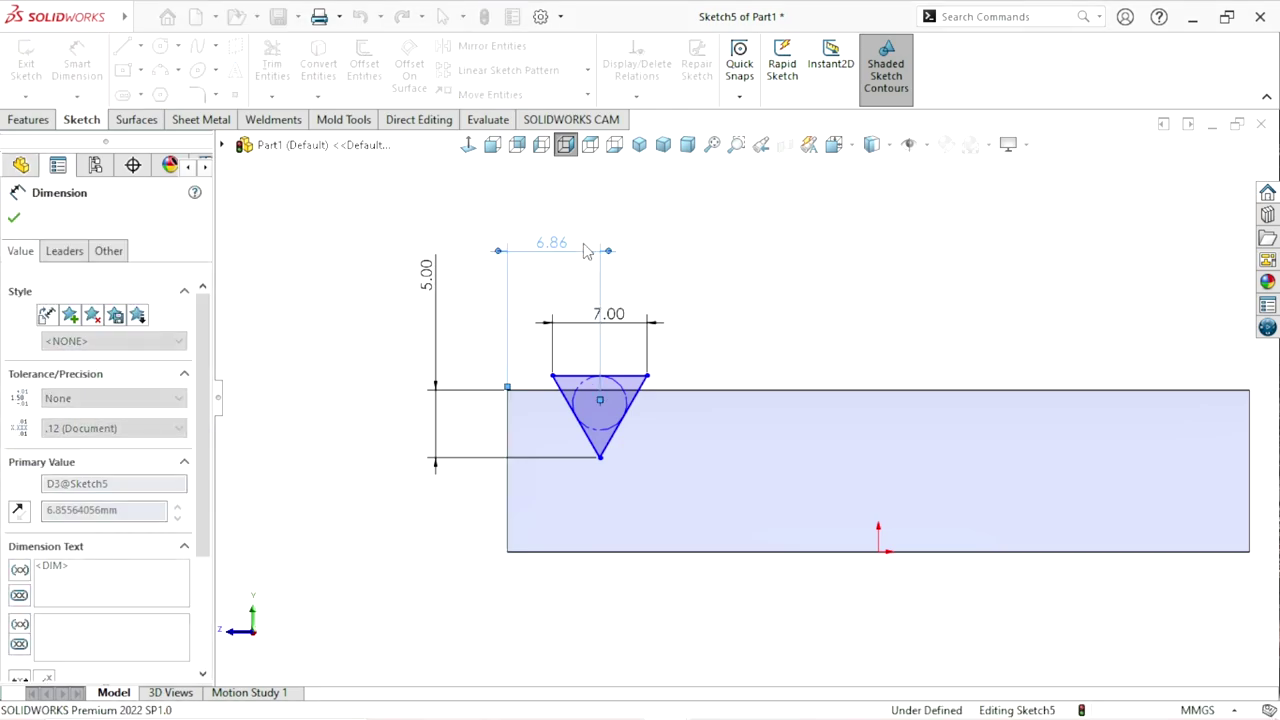
{"action": "type", "text": "10"}
{"action": "key", "text": "Return"}
{"action": "key", "text": "f"}
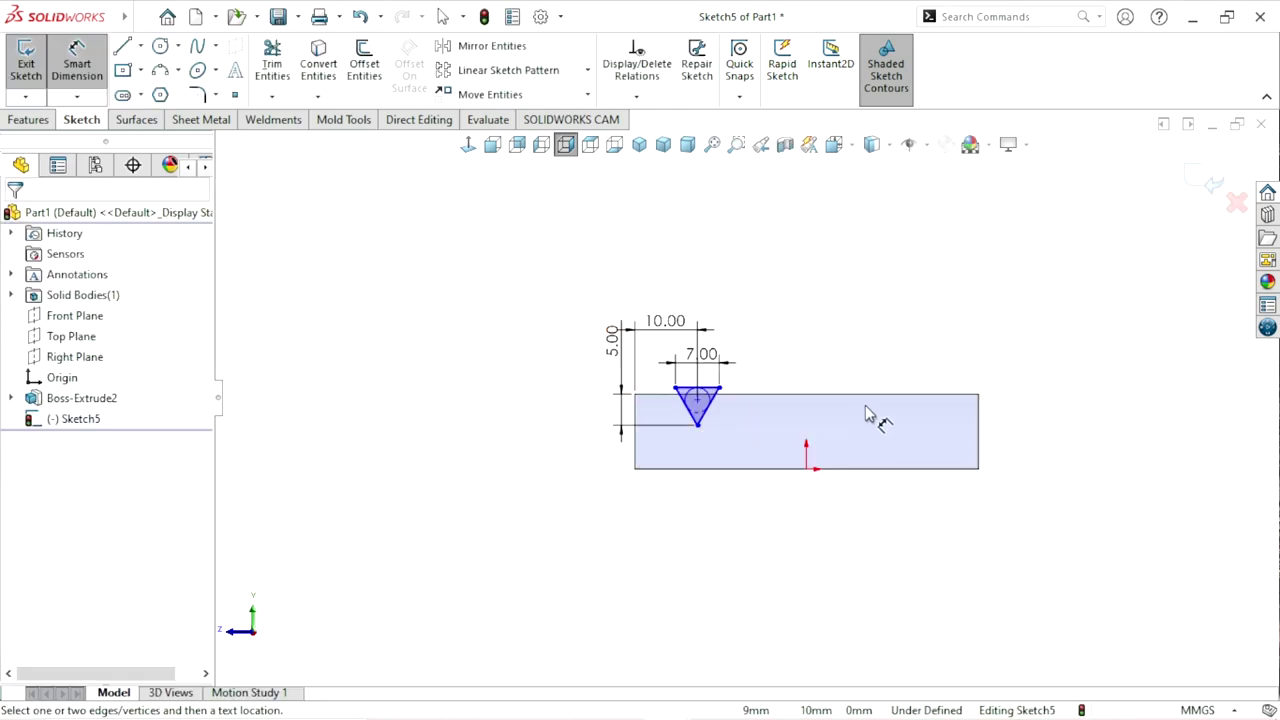
{"action": "scroll", "coordinate": [868, 415], "scroll_direction": "down", "scroll_amount": 2}
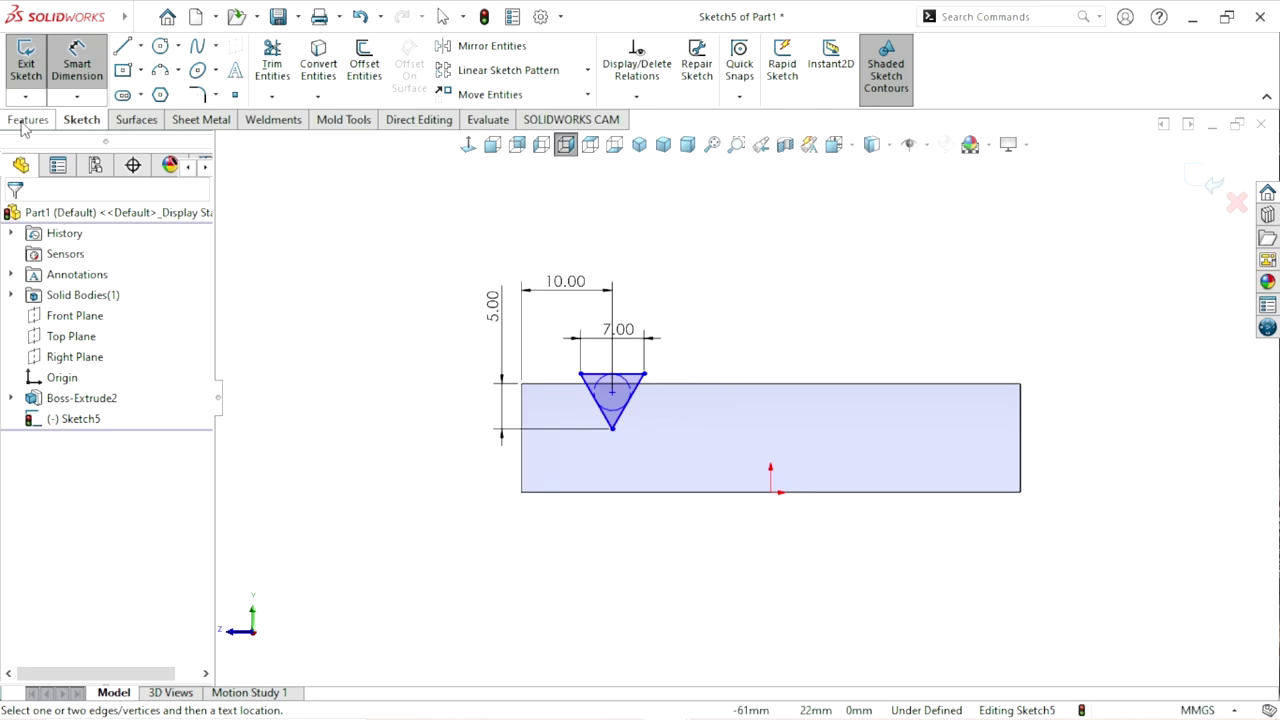
Fillet the notch's bottom tip at R1.00 and move the R1.00 label below the notch.
{"action": "left_click", "coordinate": [199, 94]}
{"action": "type", "text": "1"}
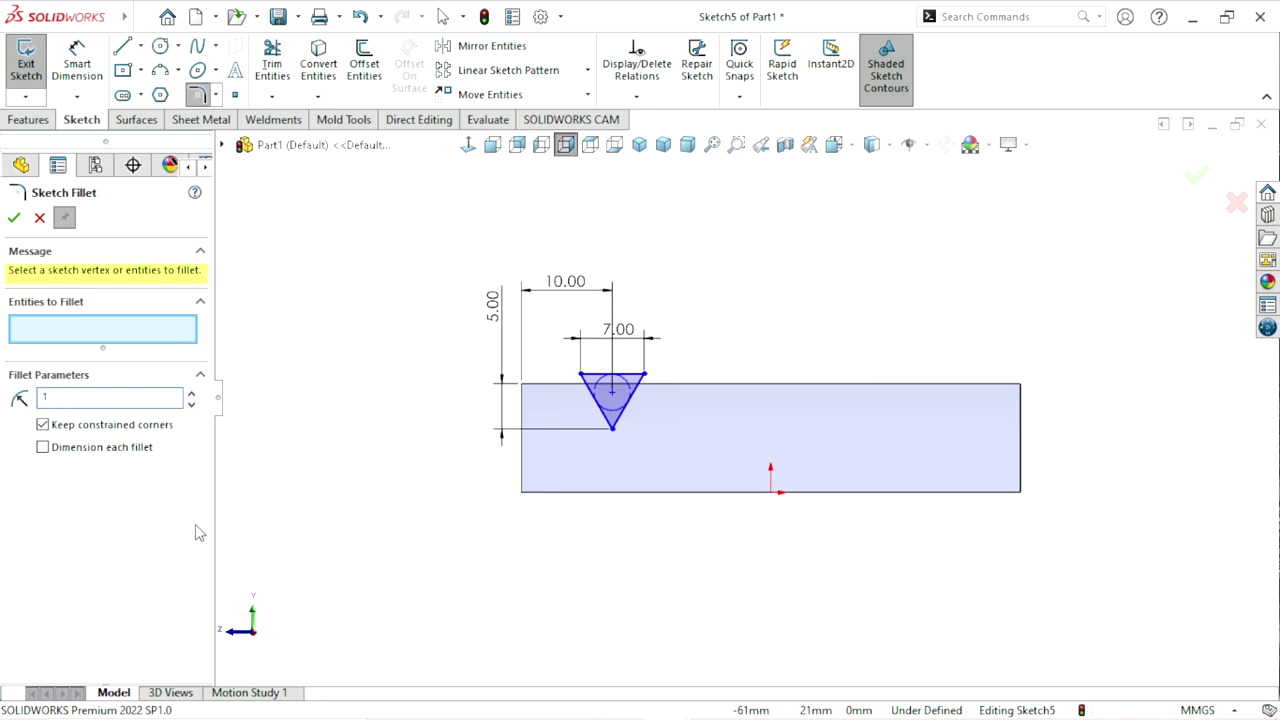
{"action": "left_click", "coordinate": [612, 428]}
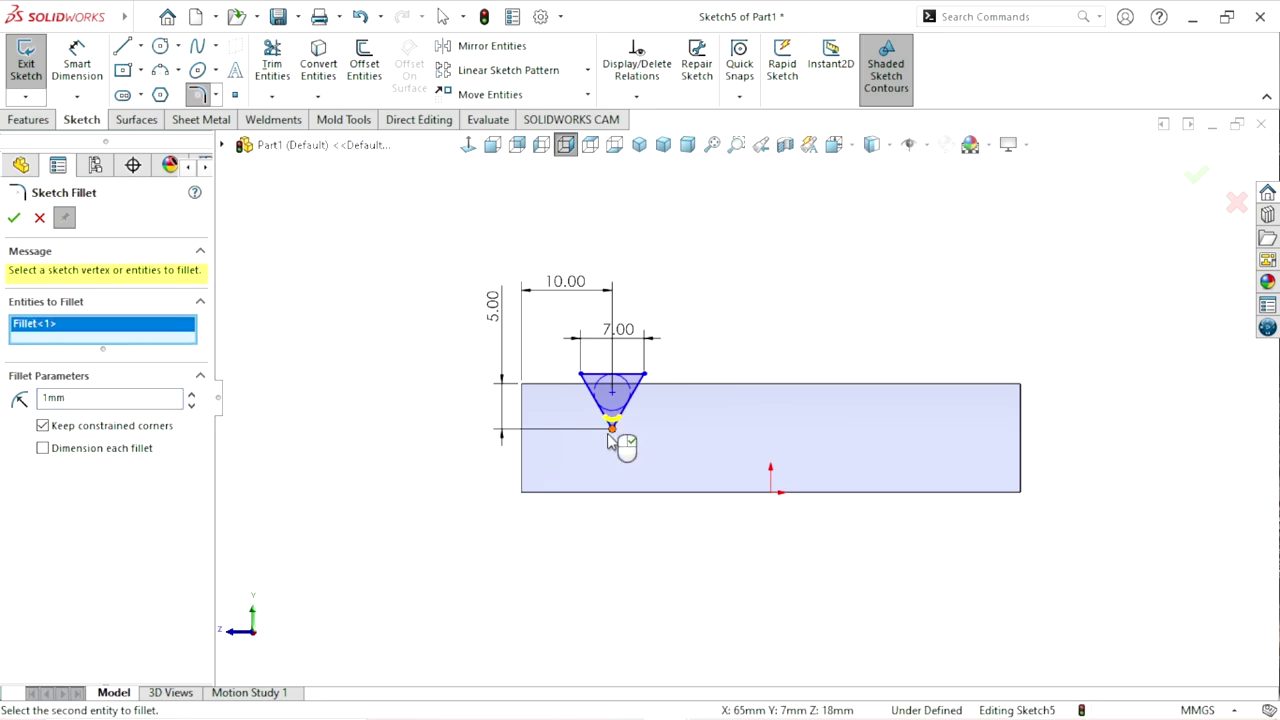
{"action": "left_click", "coordinate": [14, 217]}
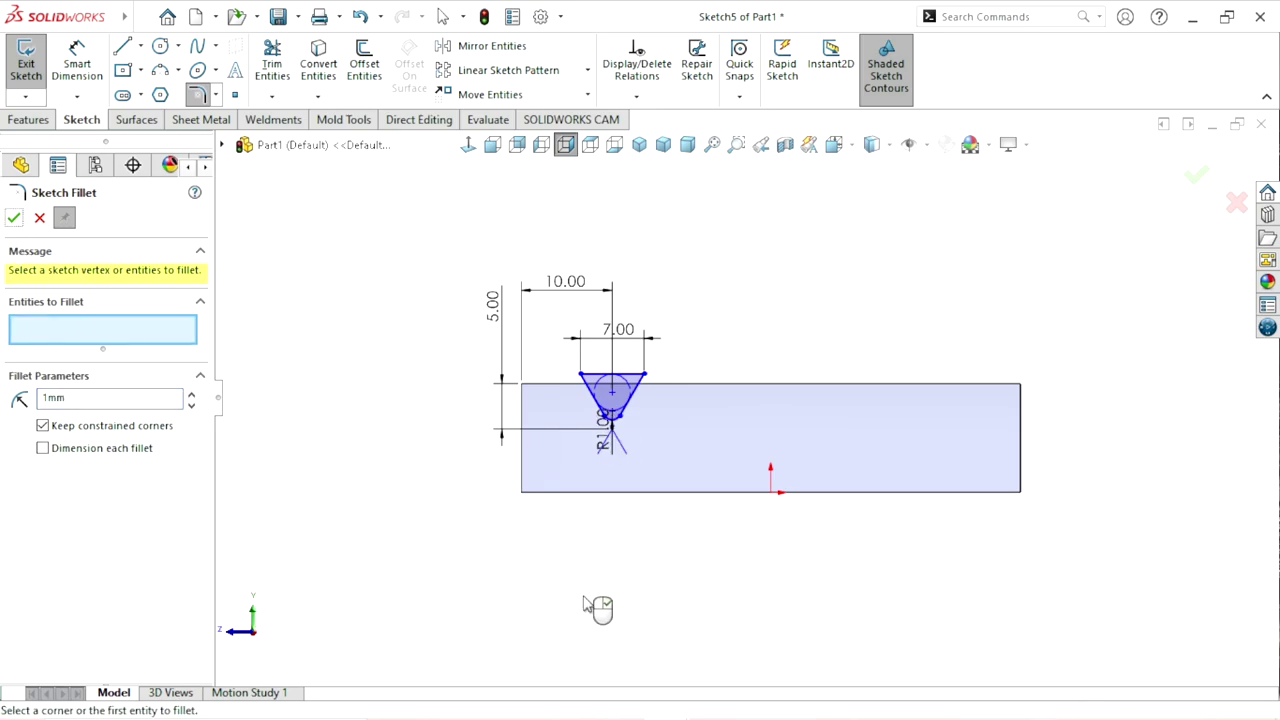
{"action": "scroll", "coordinate": [620, 432], "scroll_direction": "down", "scroll_amount": 3}
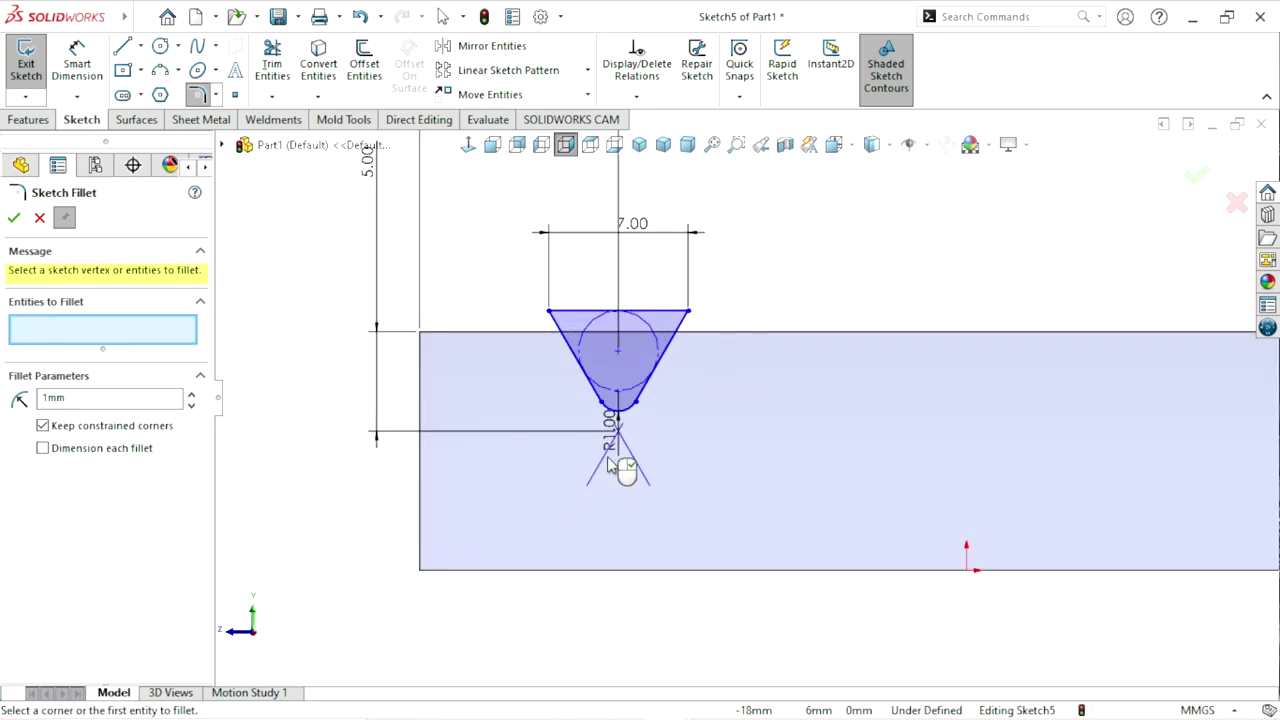
{"action": "left_click_drag", "start_coordinate": [609, 451], "coordinate": [293, 441]}
{"action": "left_click", "coordinate": [39, 218]}
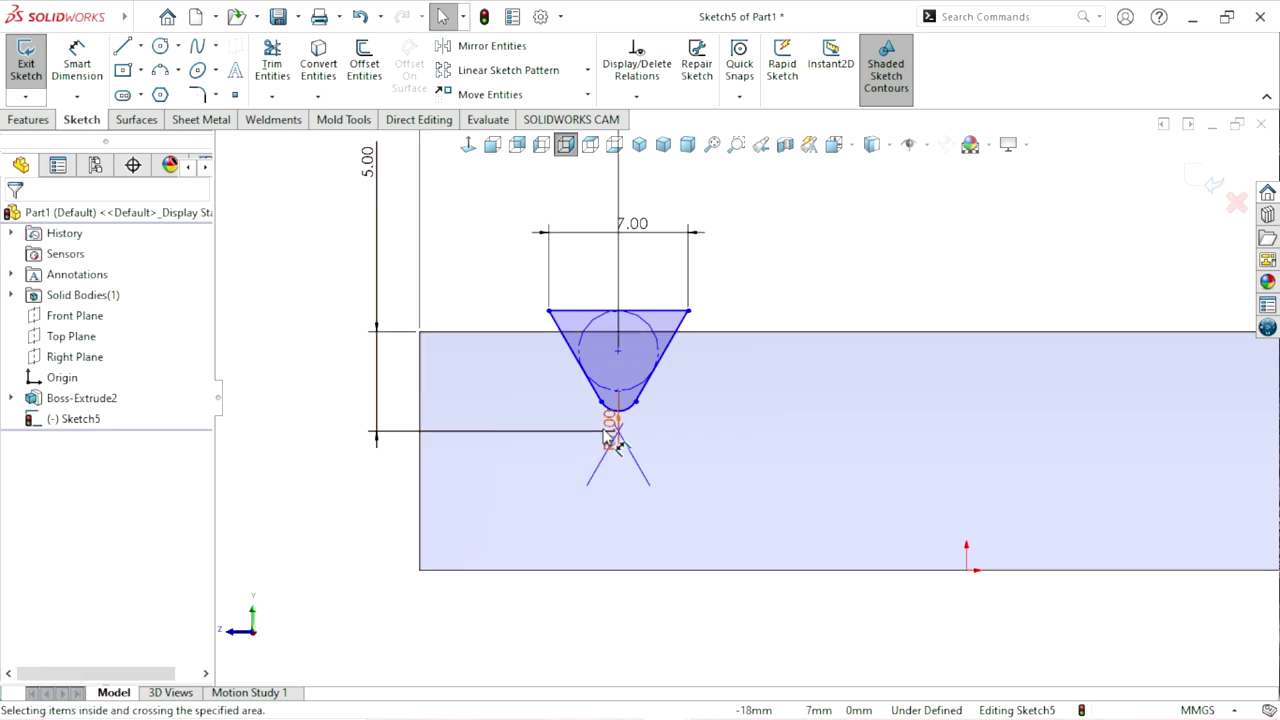
{"action": "left_click_drag", "start_coordinate": [608, 425], "coordinate": [612, 528]}
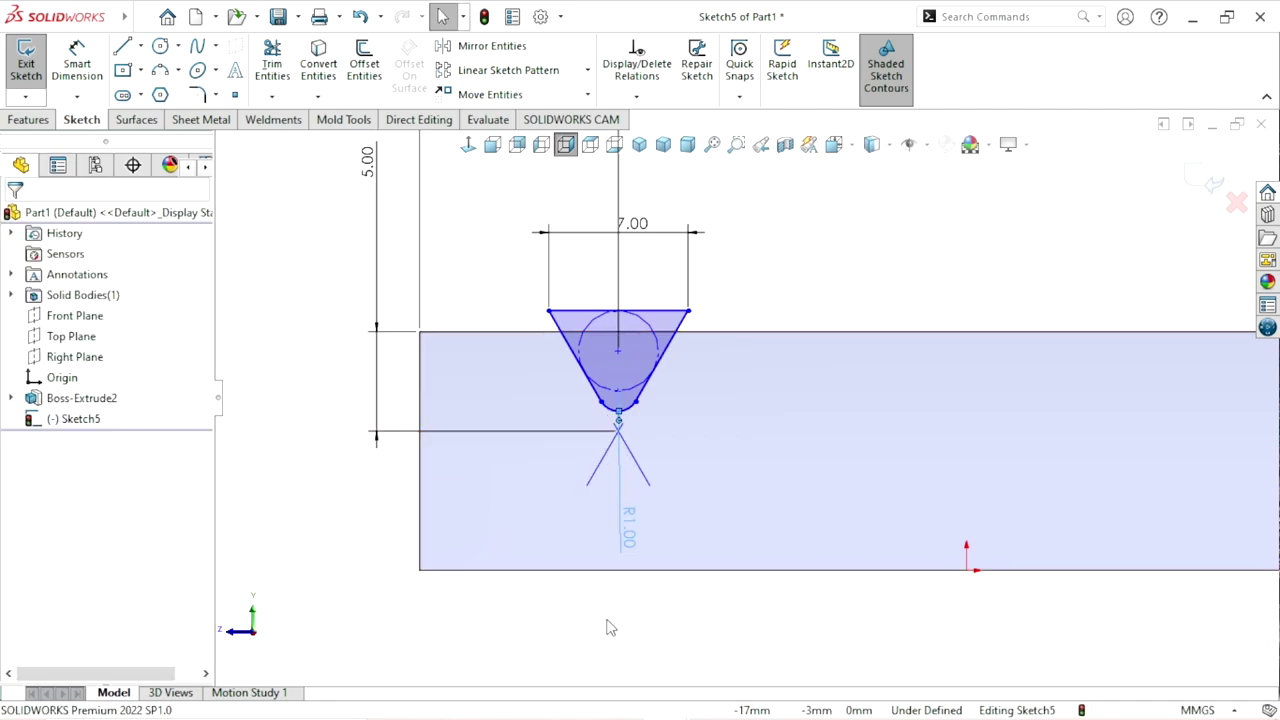
{"action": "key", "text": "f"}
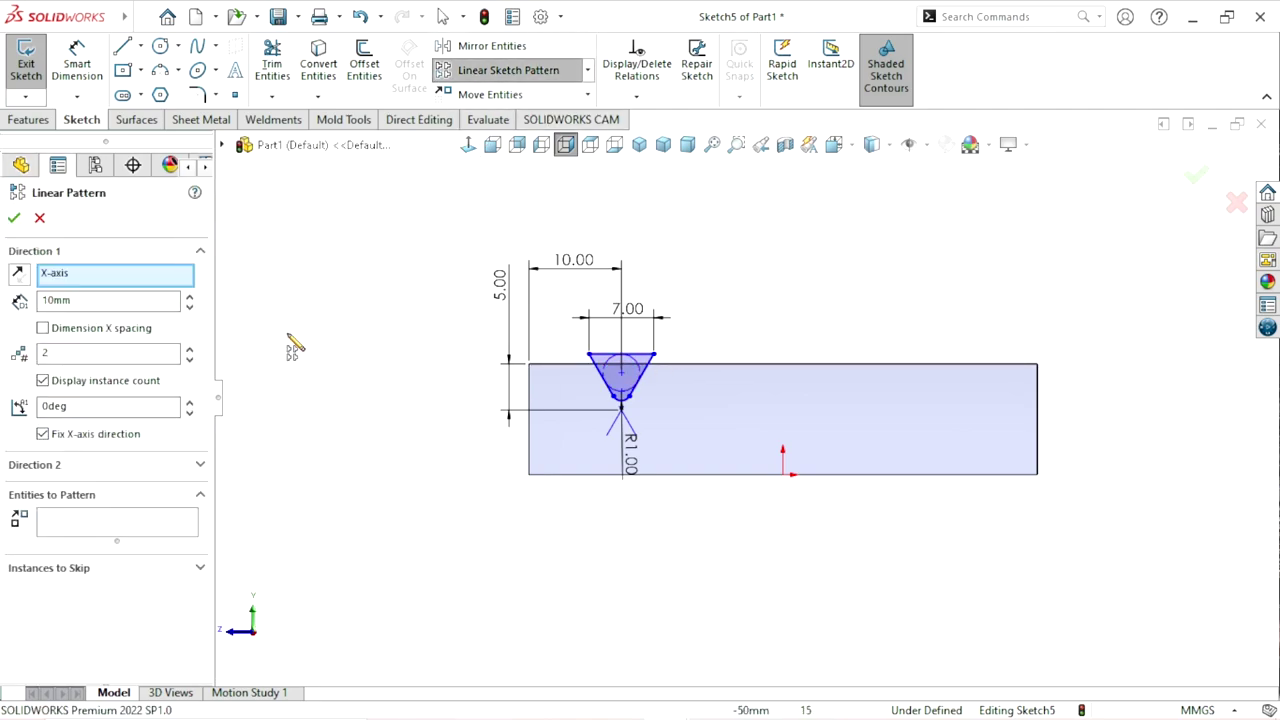
Set the plate's front top edge as the linear pattern direction.
{"action": "left_click", "coordinate": [124, 280]}
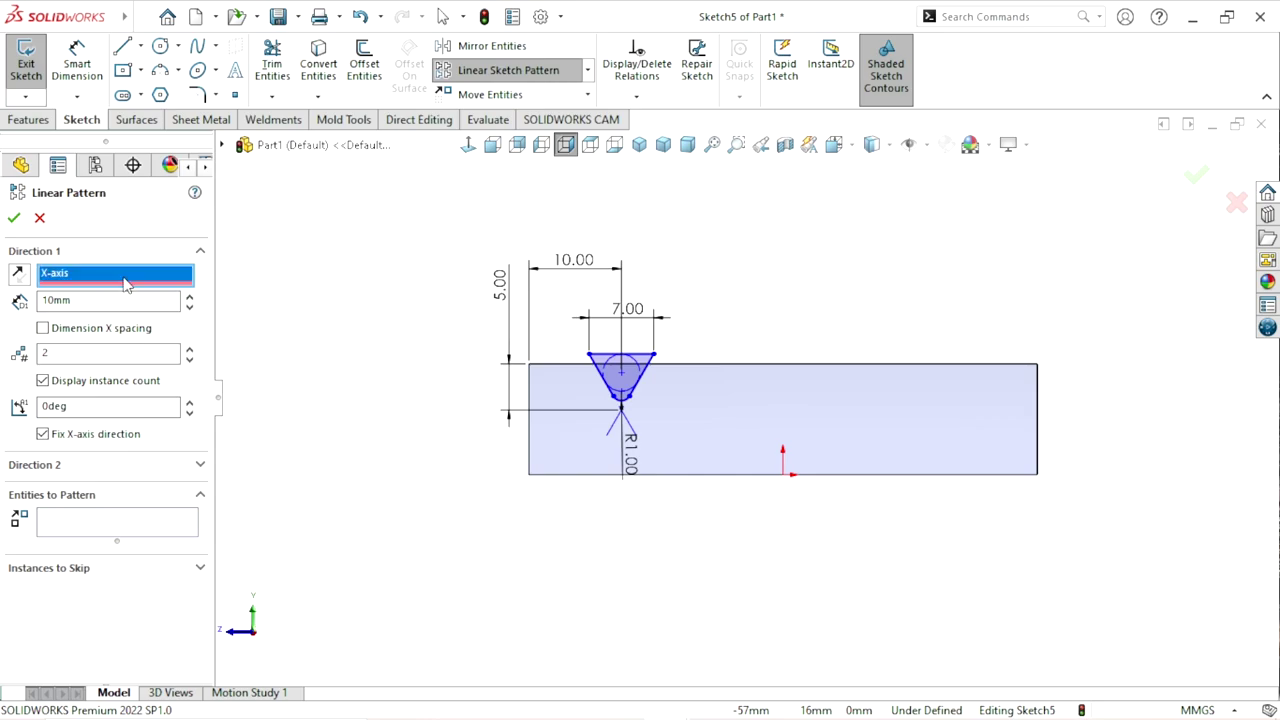
{"action": "left_click", "coordinate": [750, 365]}
{"action": "mouse_move", "coordinate": [617, 475]}
{"action": "middle_mouse_down"}
{"action": "mouse_move", "coordinate": [651, 488]}
{"action": "mouse_move", "coordinate": [657, 514]}
{"action": "middle_mouse_up"}
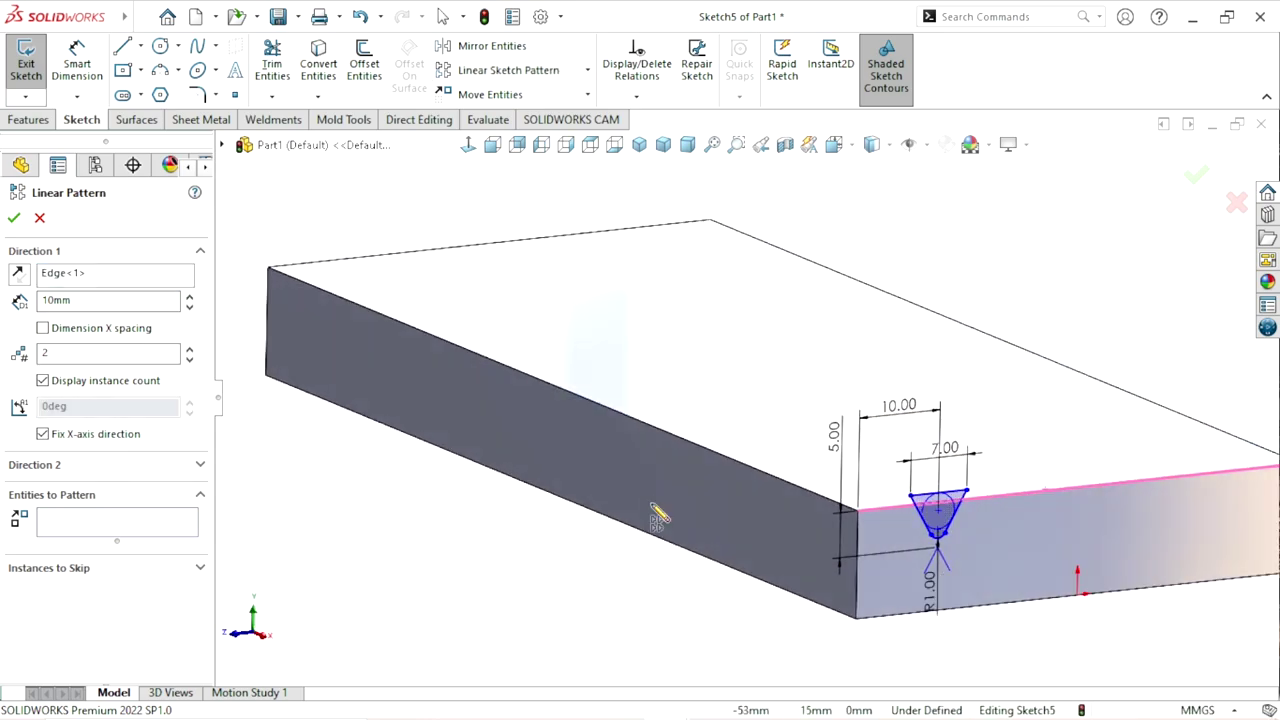
{"action": "key", "text": "f"}
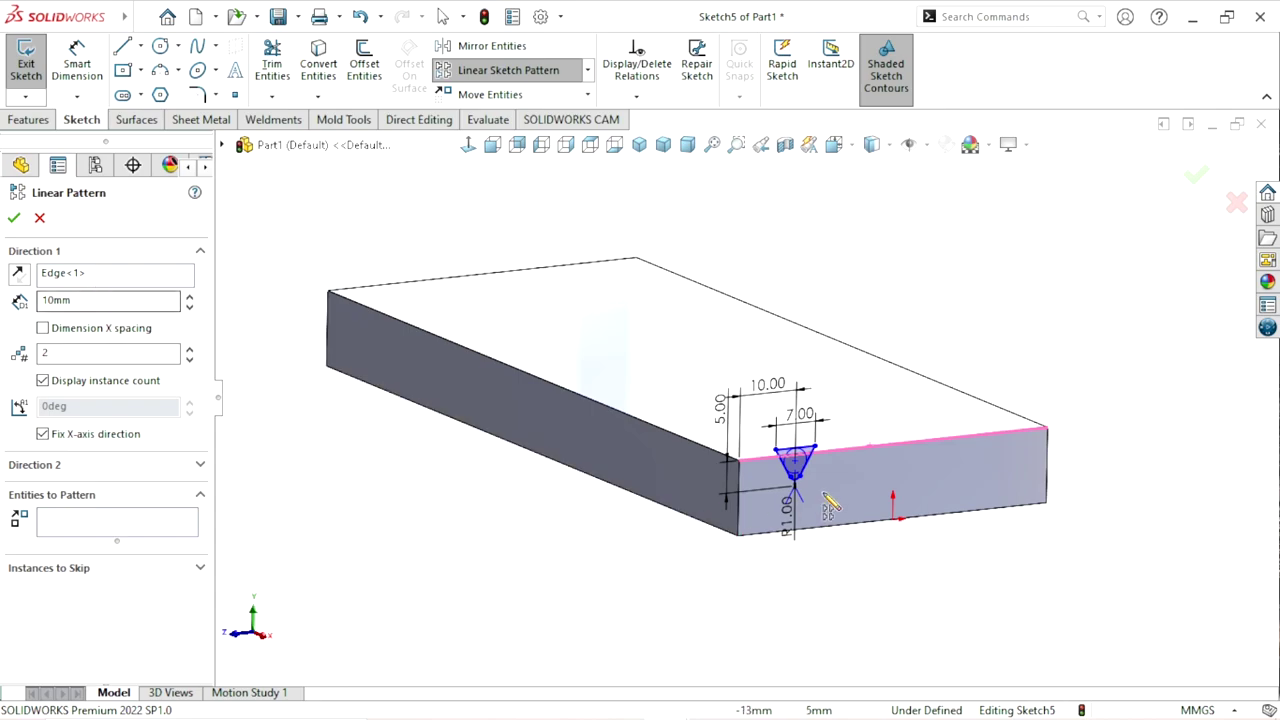
{"action": "scroll", "coordinate": [940, 480], "scroll_direction": "down", "scroll_amount": 1}
{"action": "scroll", "coordinate": [943, 520], "scroll_direction": "down", "scroll_amount": 1}
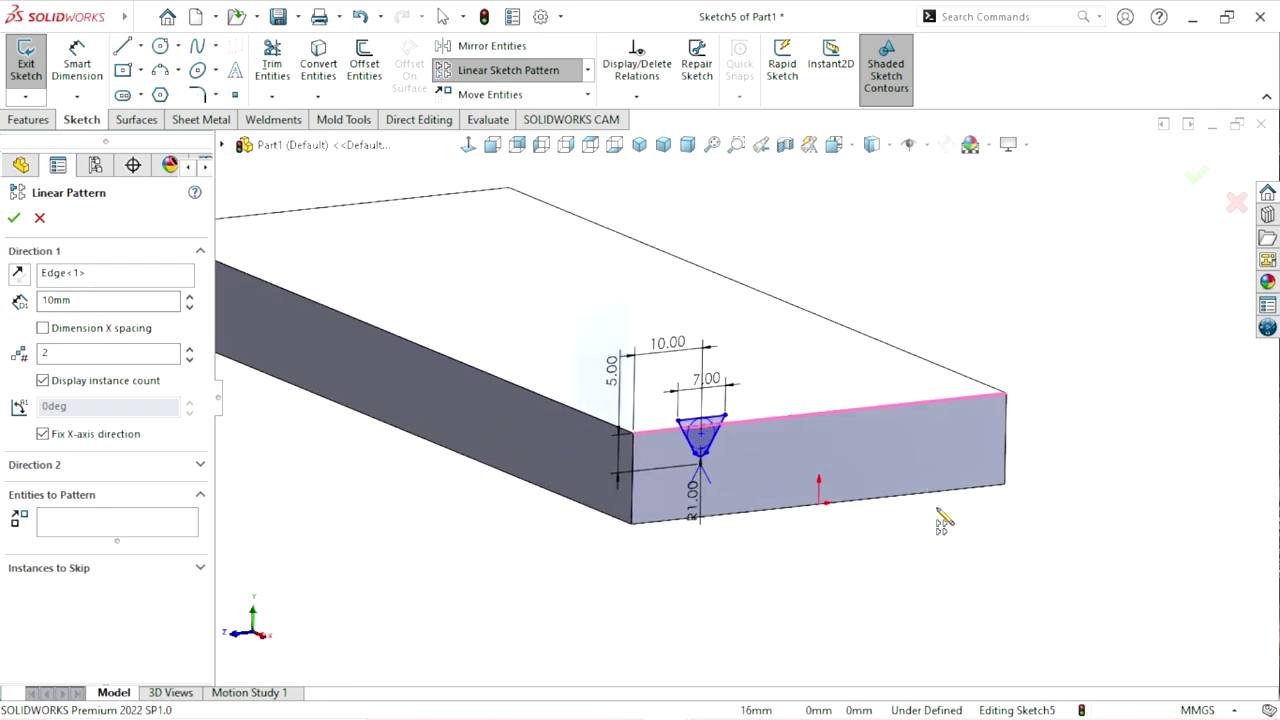
{"action": "right_click", "coordinate": [88, 279]}
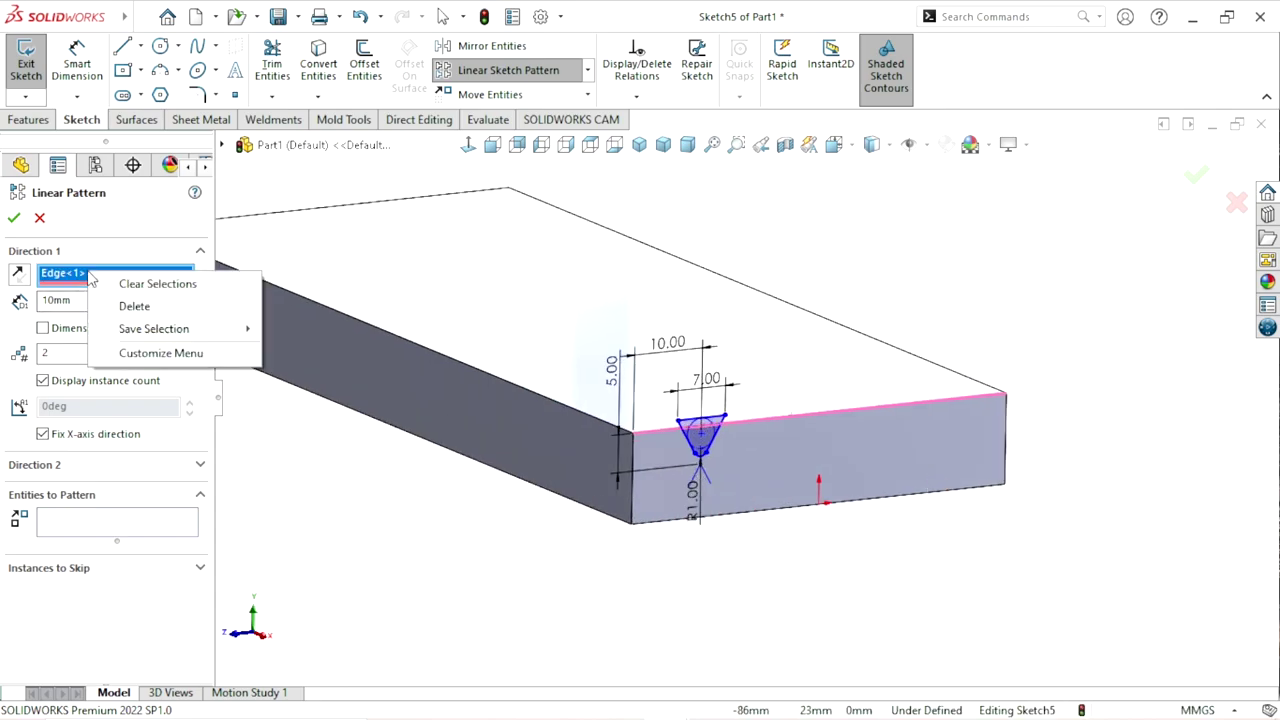
{"action": "left_click", "coordinate": [175, 285]}
{"action": "left_click", "coordinate": [822, 420]}
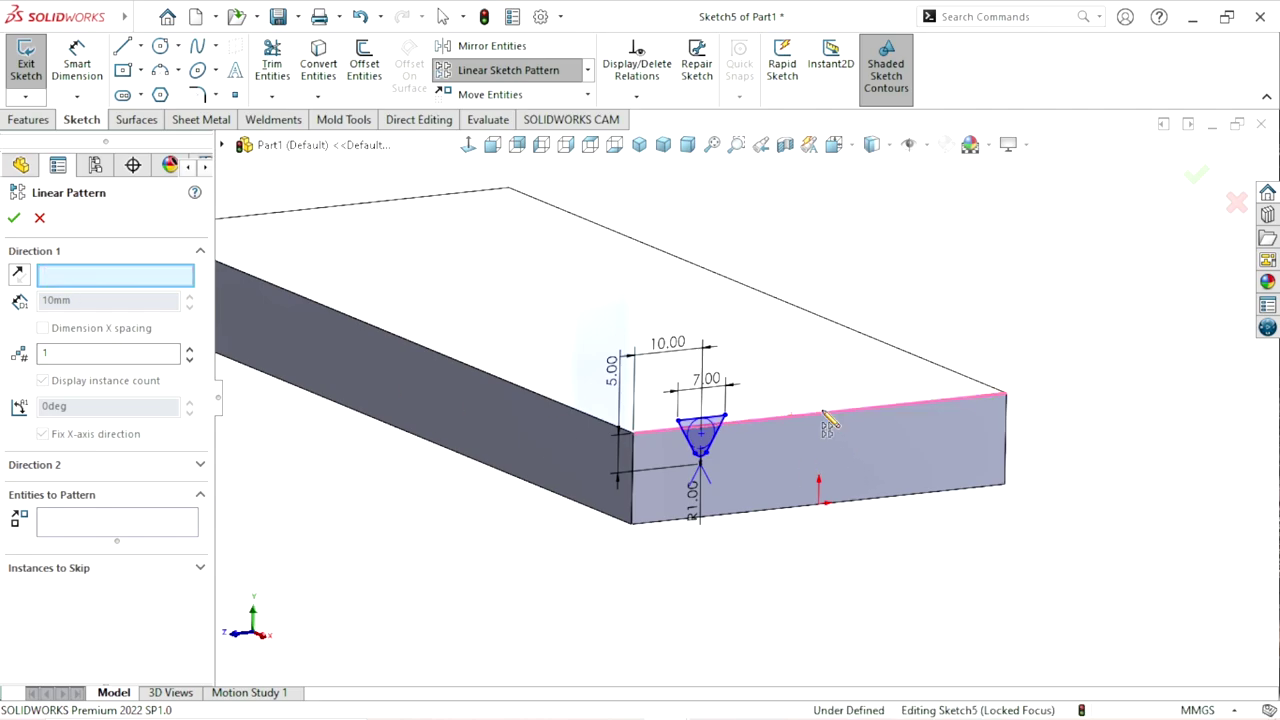
{"action": "scroll", "coordinate": [757, 540], "scroll_direction": "up", "scroll_amount": 1}
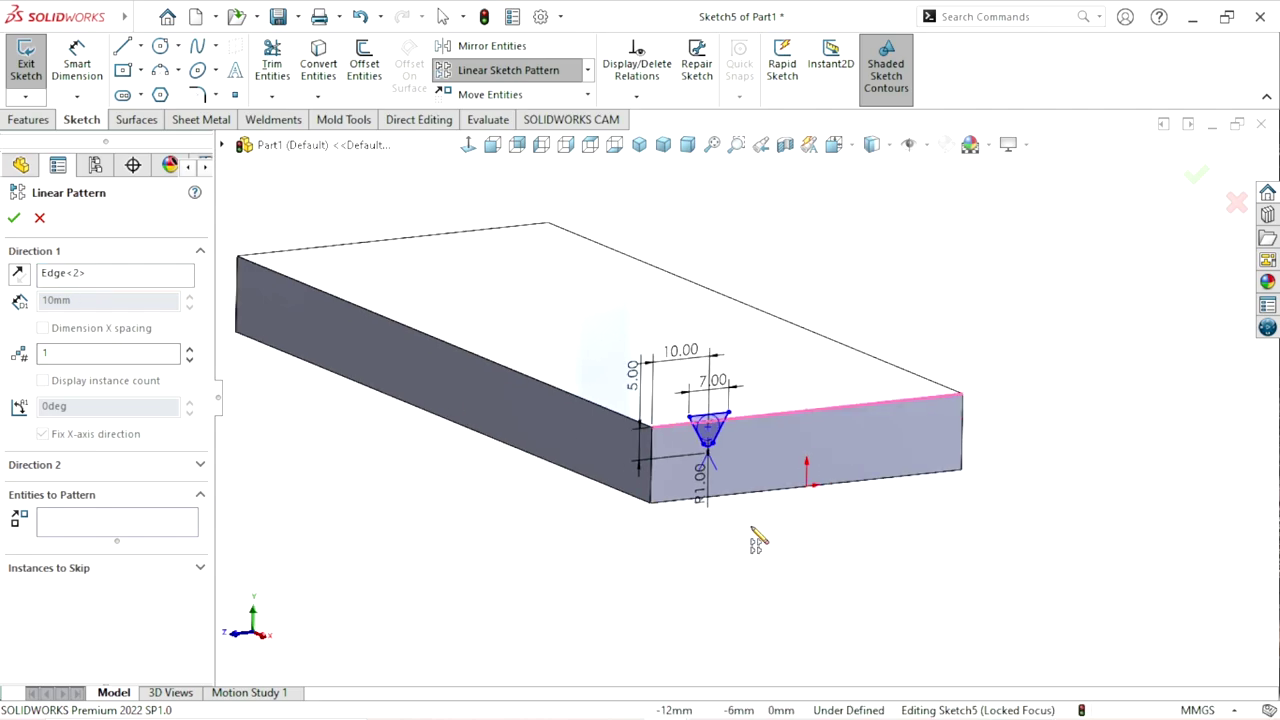
Pattern the V-groove profile into 3 instances spaced 16 mm apart.
{"action": "left_click", "coordinate": [84, 530]}
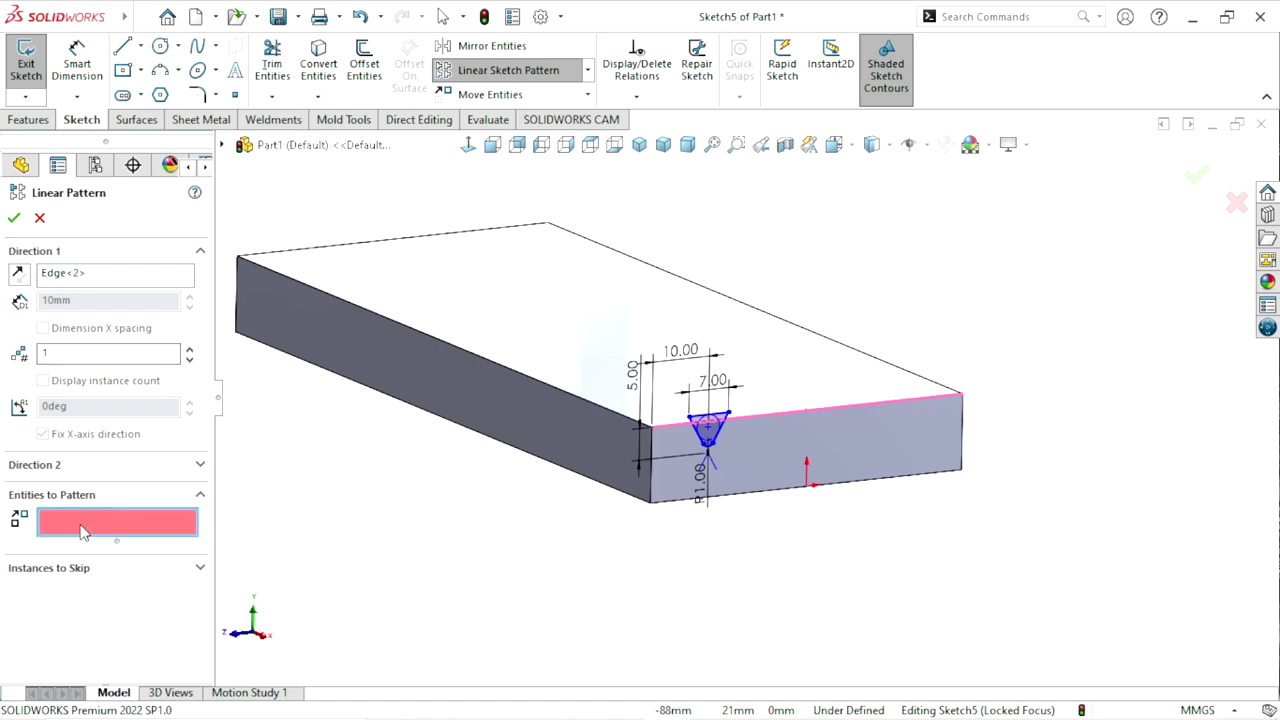
{"action": "scroll", "coordinate": [770, 452], "scroll_direction": "down", "scroll_amount": 2}
{"action": "scroll", "coordinate": [740, 440], "scroll_direction": "down", "scroll_amount": 2}
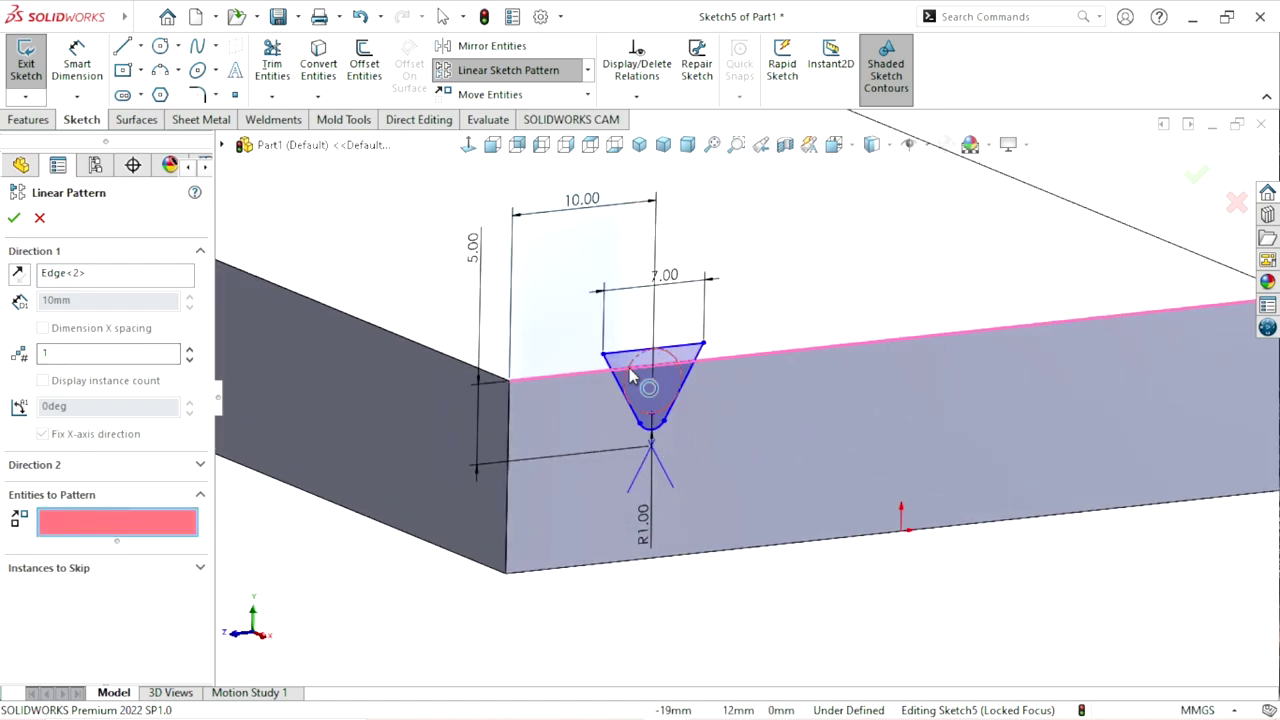
{"action": "left_click", "coordinate": [650, 403]}
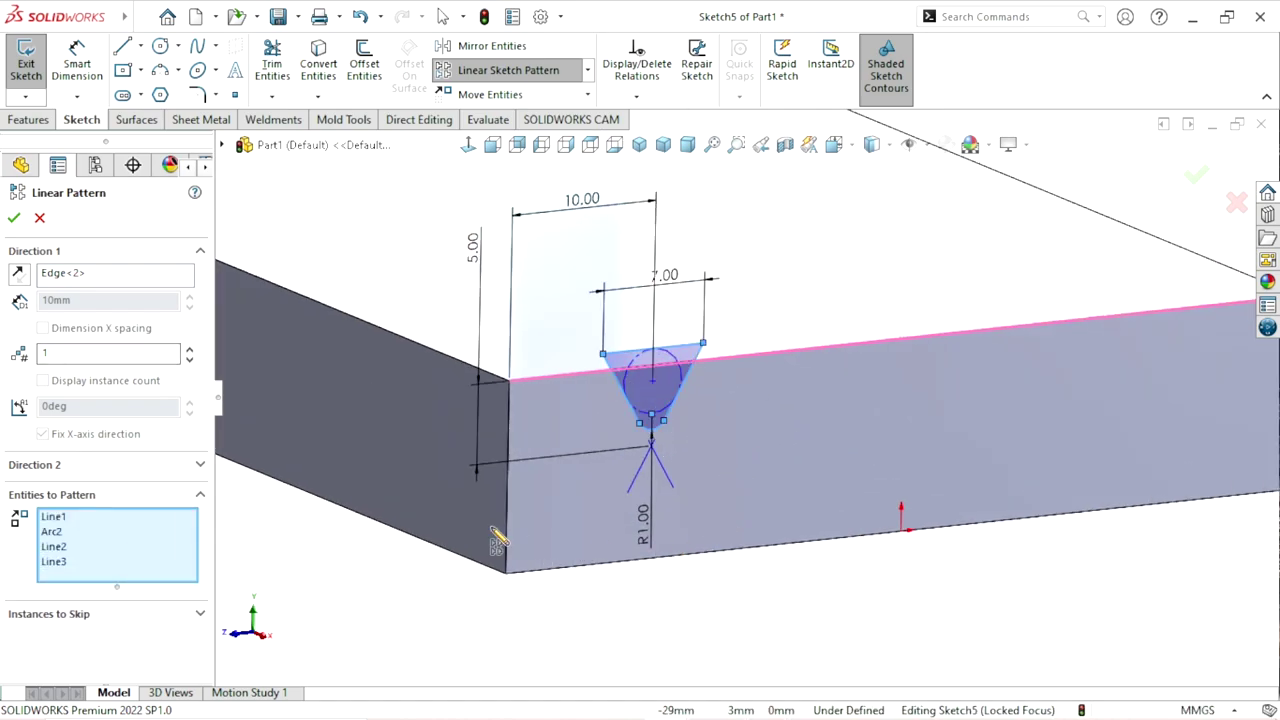
{"action": "scroll", "coordinate": [496, 540], "scroll_direction": "up", "scroll_amount": 3}
{"action": "scroll", "coordinate": [870, 350], "scroll_direction": "down", "scroll_amount": 2}
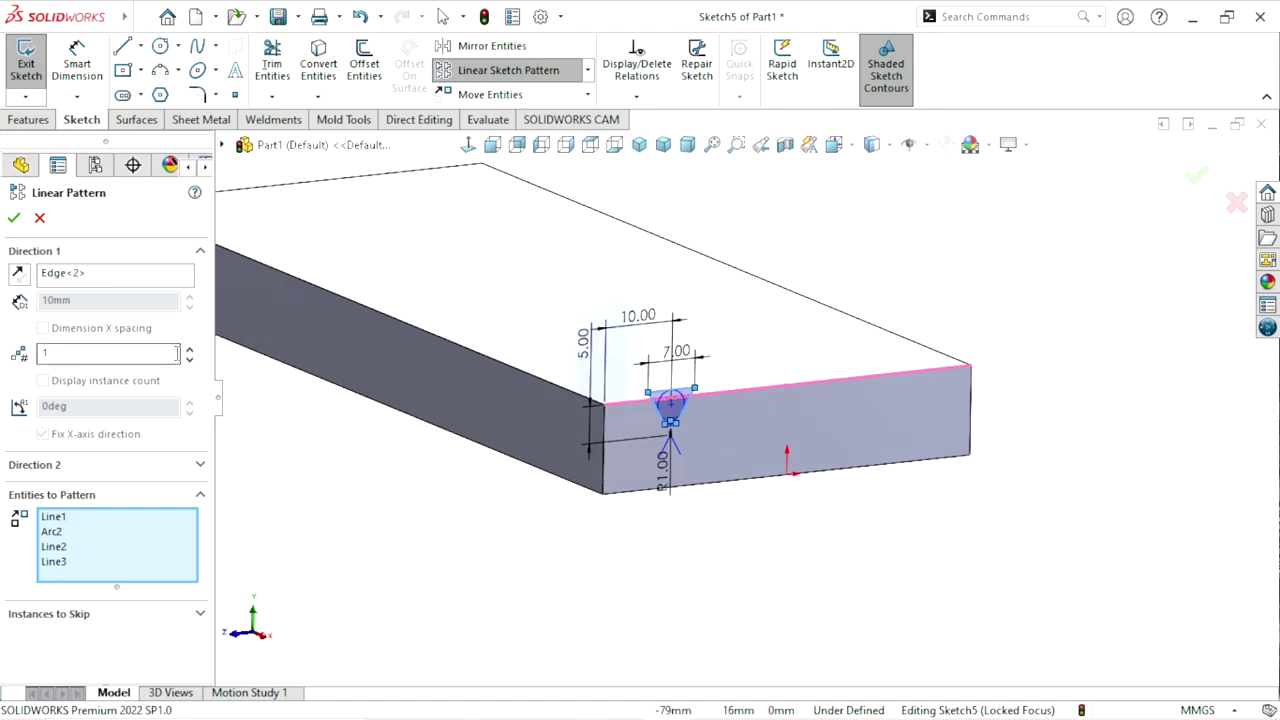
{"action": "left_click", "coordinate": [196, 350]}
{"action": "left_click", "coordinate": [196, 350]}
{"action": "type", "text": "16"}
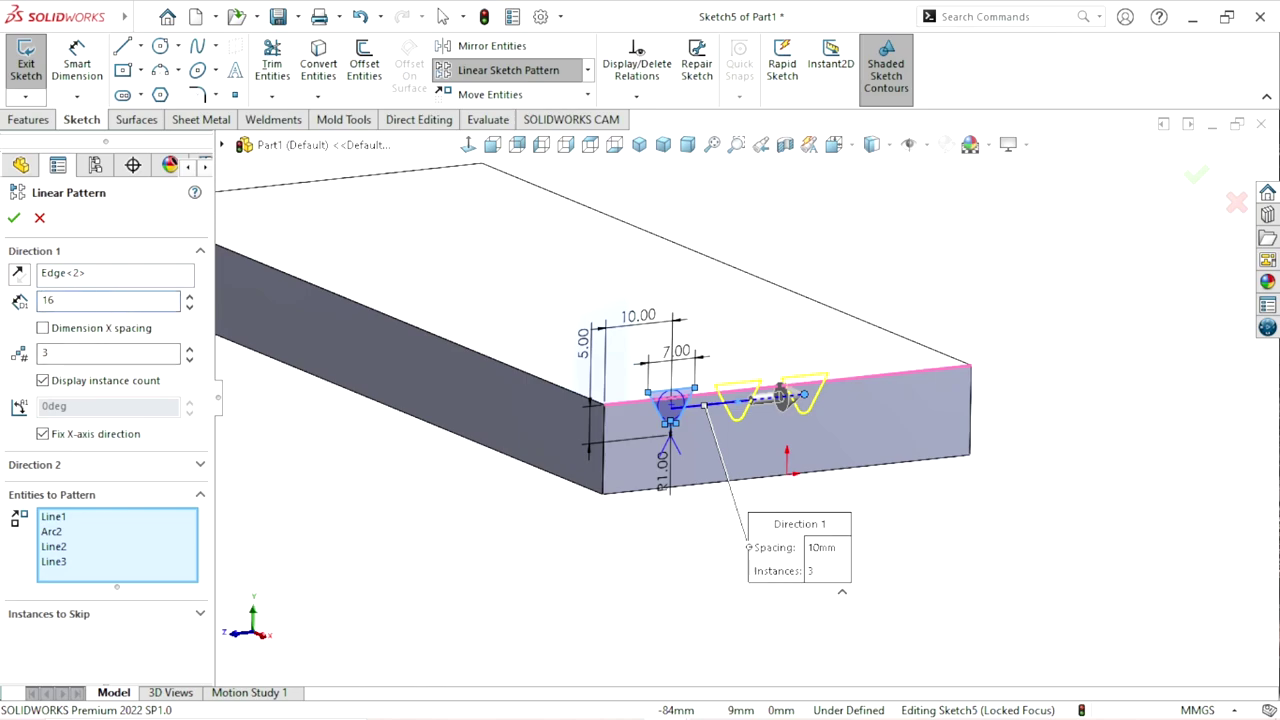
{"action": "key", "text": "Return"}
{"action": "mouse_move", "coordinate": [406, 450]}
{"action": "middle_mouse_down"}
{"action": "mouse_move", "coordinate": [583, 503]}
{"action": "mouse_move", "coordinate": [635, 540]}
{"action": "middle_mouse_up"}
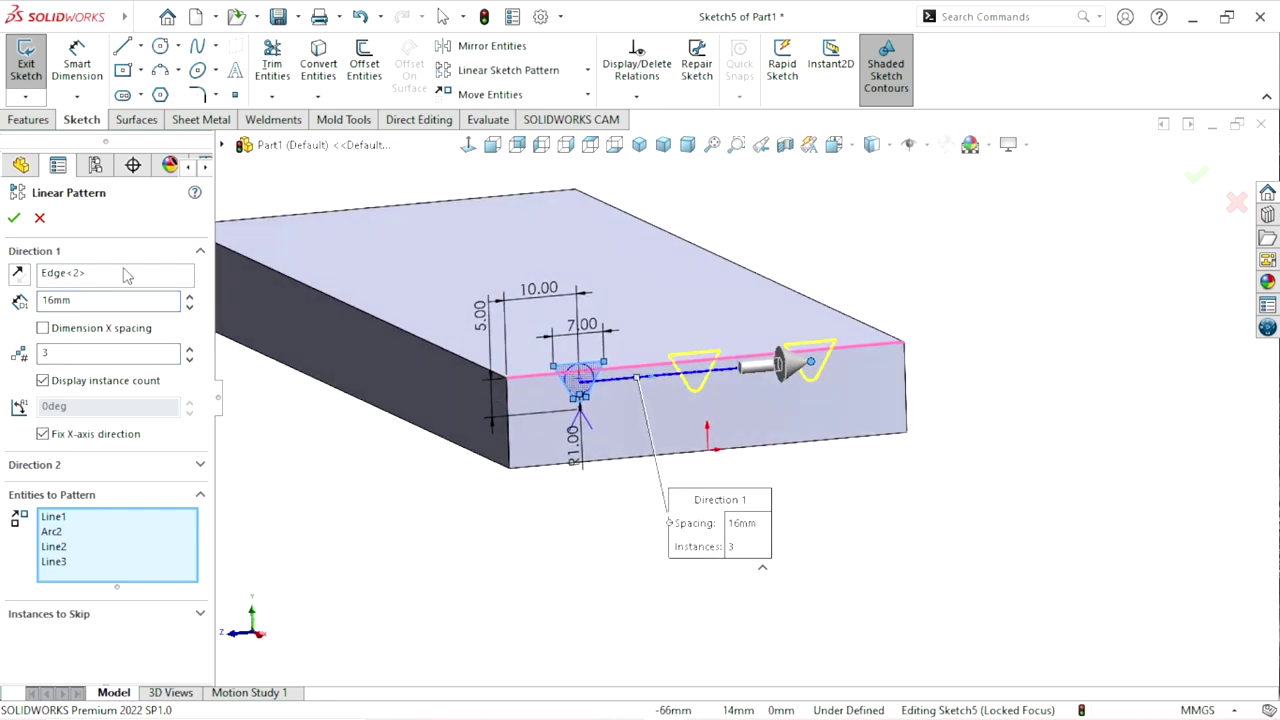
{"action": "left_click", "coordinate": [14, 219]}
{"action": "left_click", "coordinate": [29, 119]}
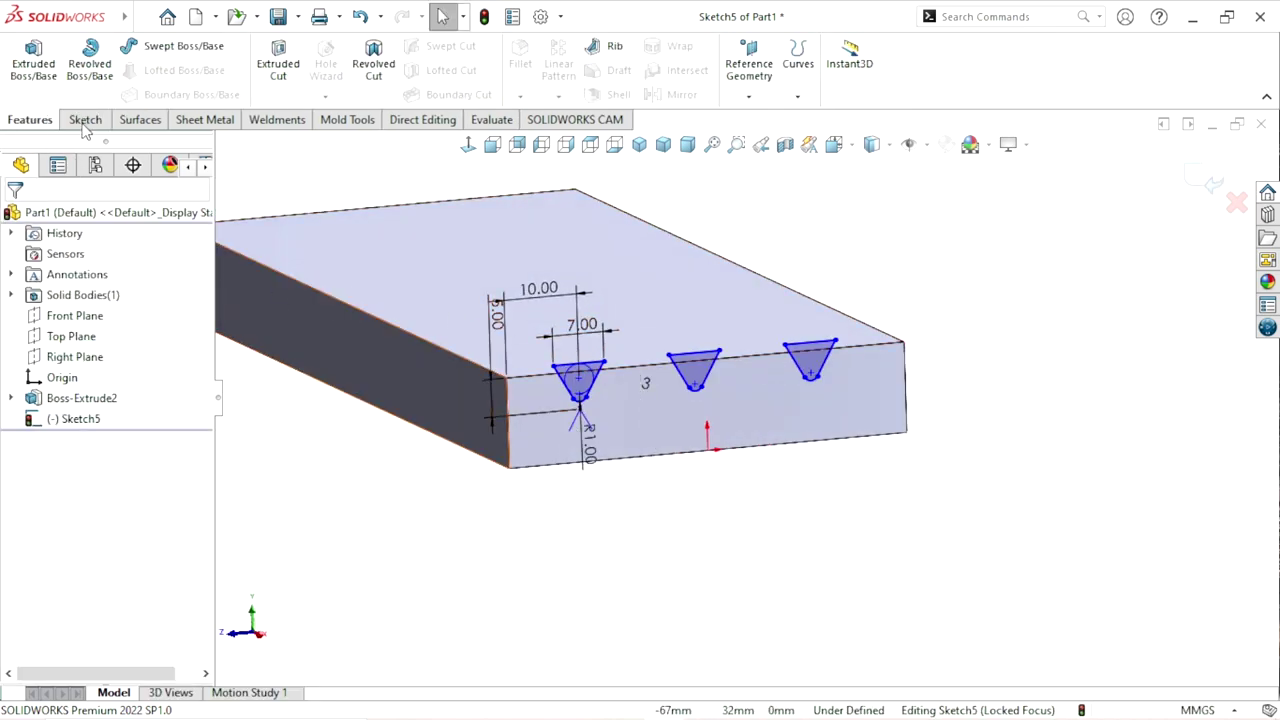
Cut the three V-profiles Through All, then select the plate's bottom face.
{"action": "left_click", "coordinate": [295, 78]}
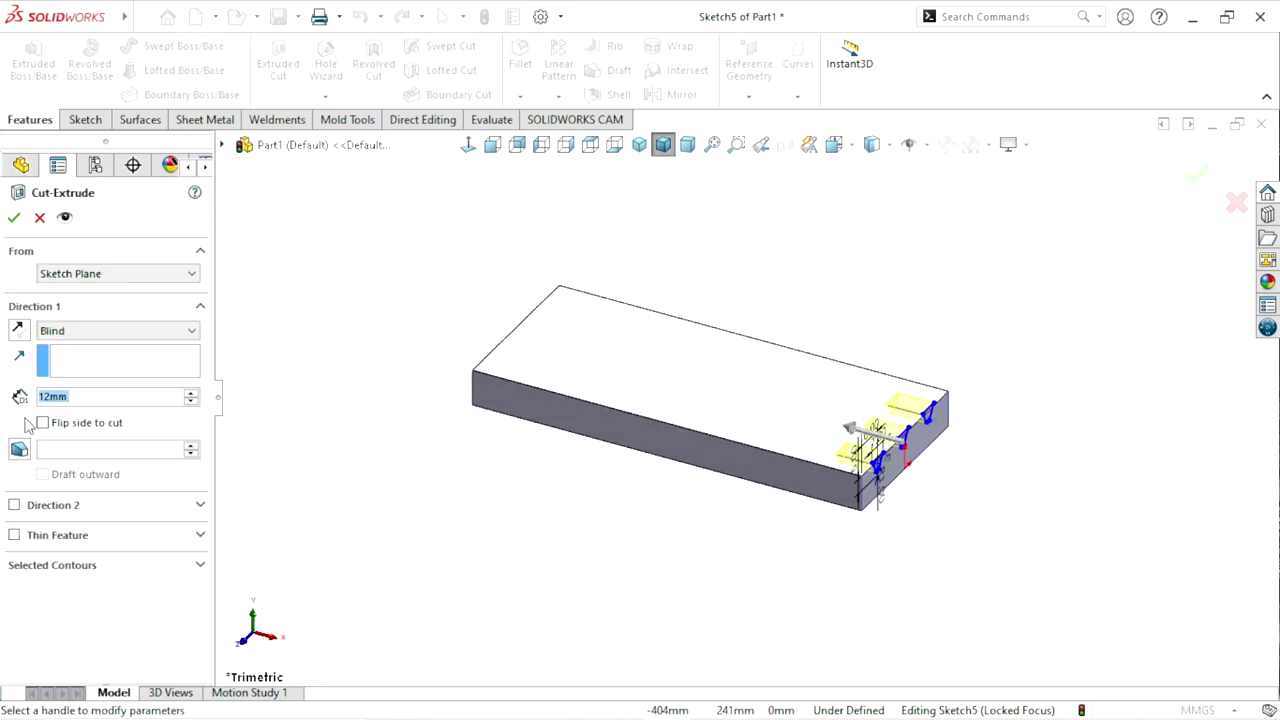
{"action": "left_click", "coordinate": [63, 331]}
{"action": "left_click", "coordinate": [95, 360]}
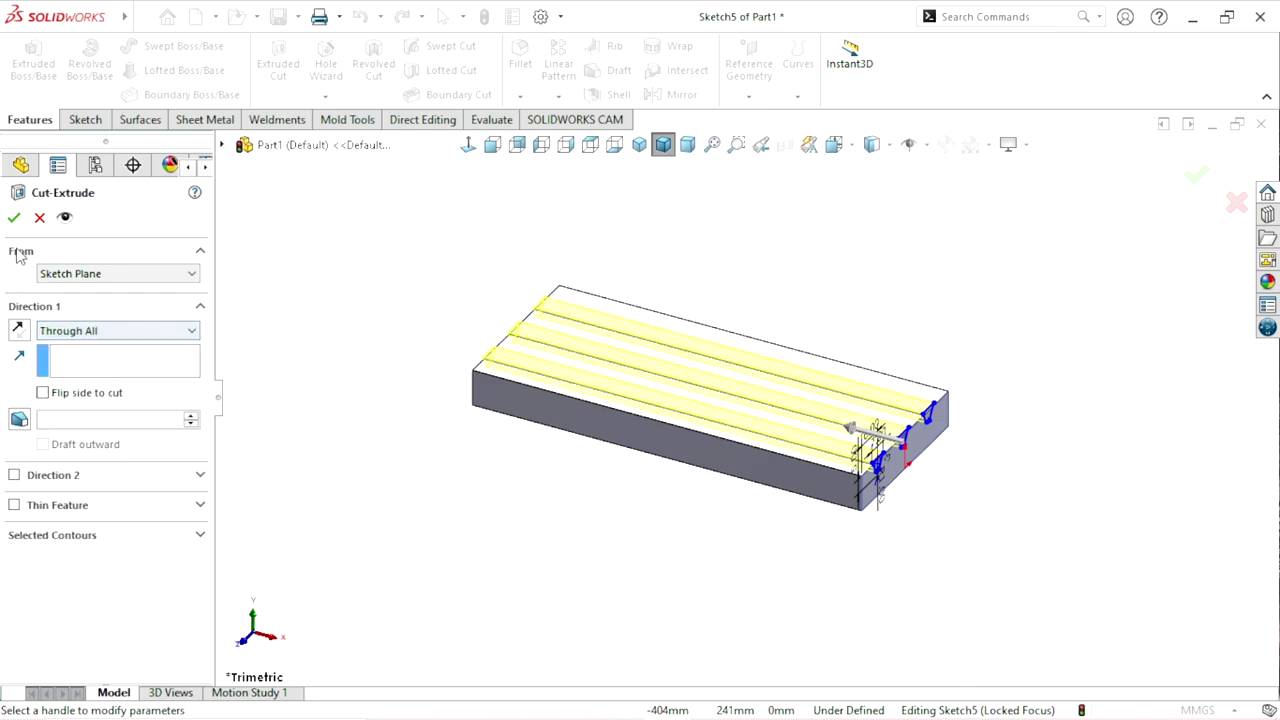
{"action": "left_click", "coordinate": [14, 219]}
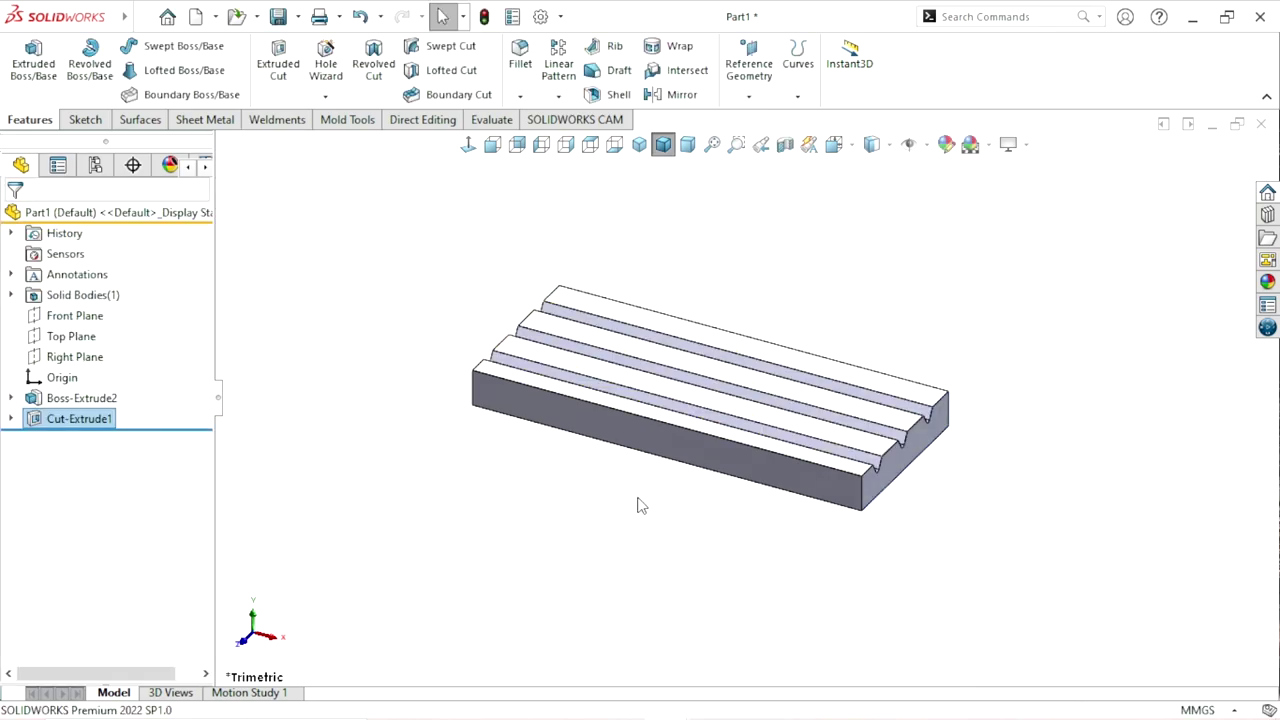
{"action": "mouse_move", "coordinate": [773, 353]}
{"action": "middle_mouse_down"}
{"action": "mouse_move", "coordinate": [778, 314]}
{"action": "mouse_move", "coordinate": [766, 534]}
{"action": "mouse_move", "coordinate": [691, 481]}
{"action": "middle_mouse_up"}
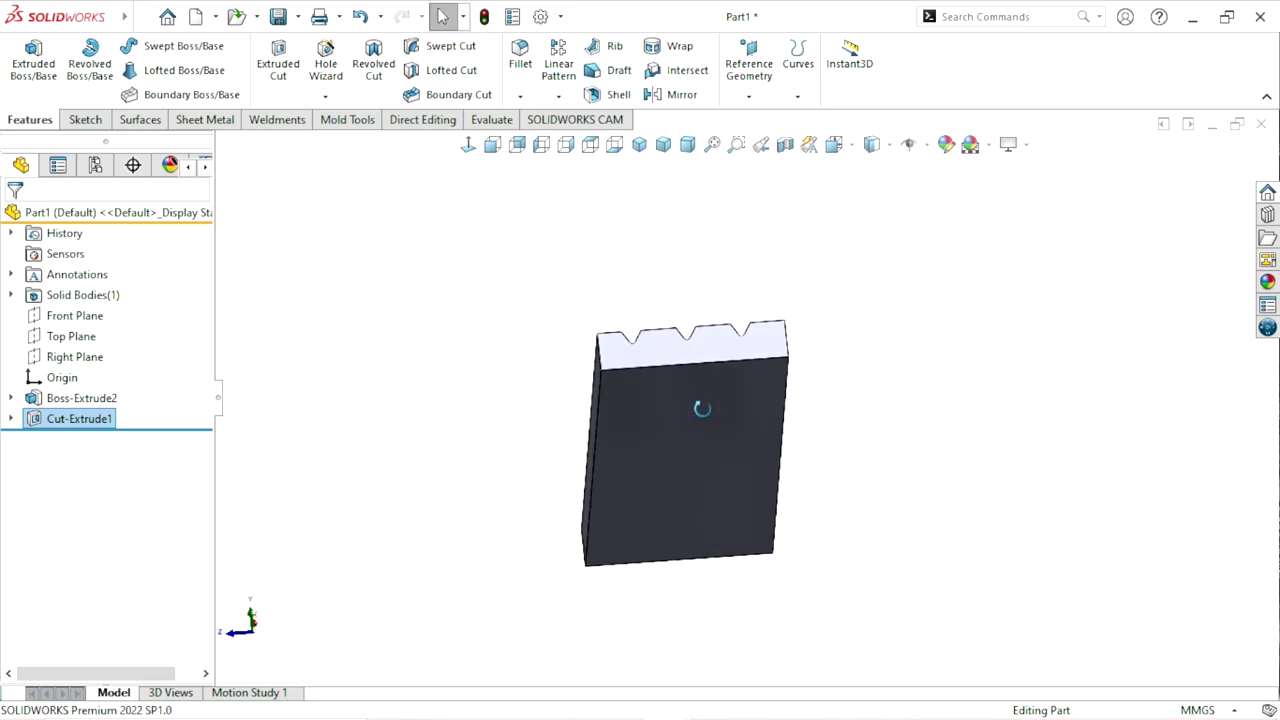
{"action": "left_click", "coordinate": [691, 481]}
{"action": "left_click", "coordinate": [771, 416]}
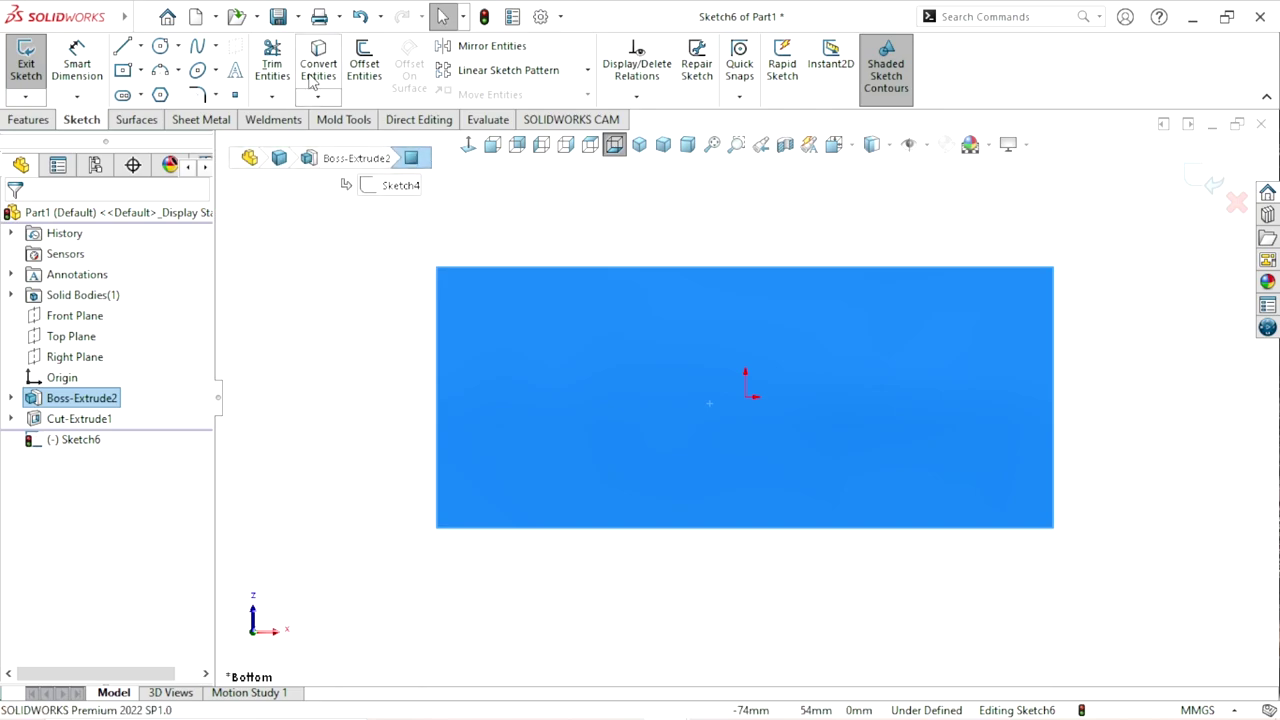
{"action": "left_click", "coordinate": [316, 97]}
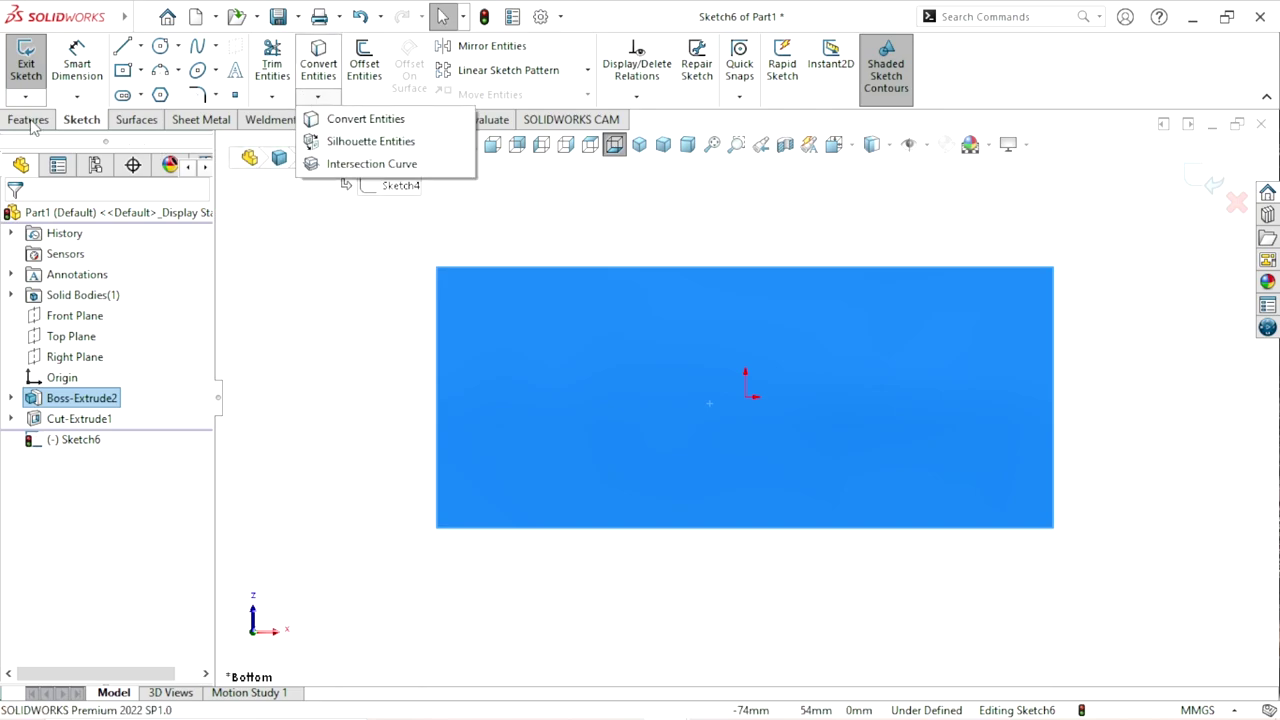
{"action": "left_click", "coordinate": [30, 121]}
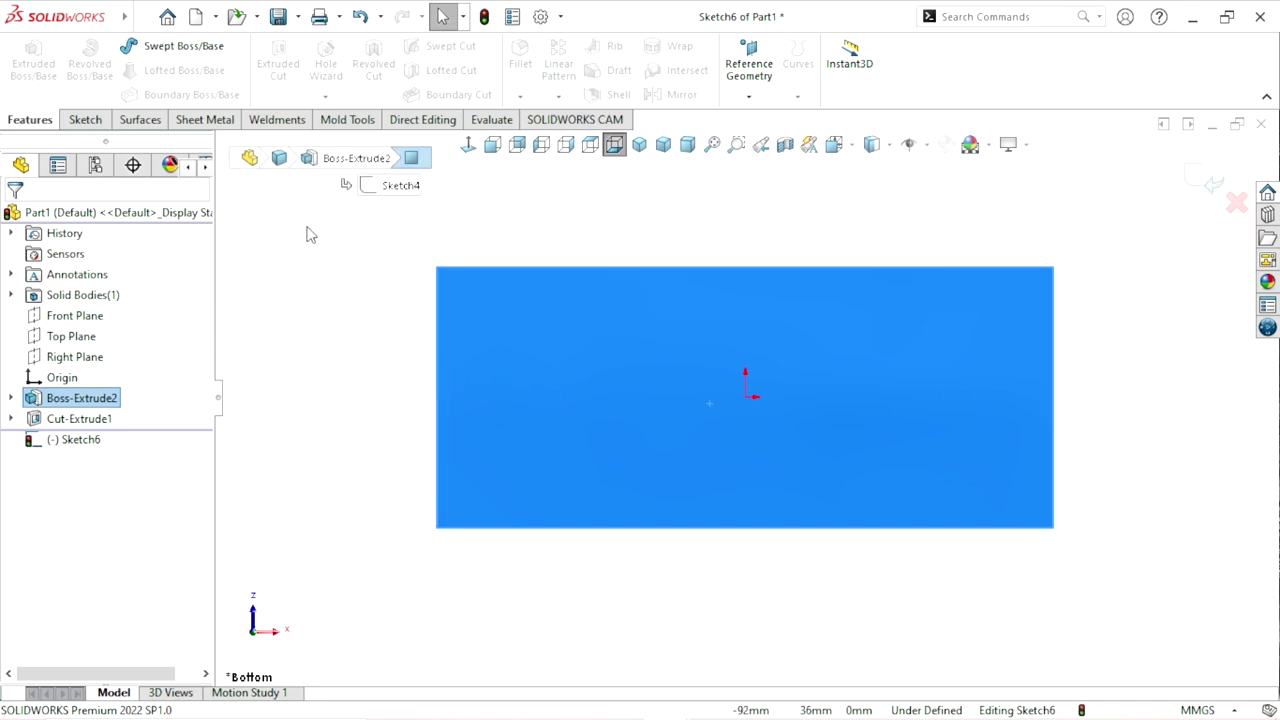
{"action": "left_click", "coordinate": [360, 16]}
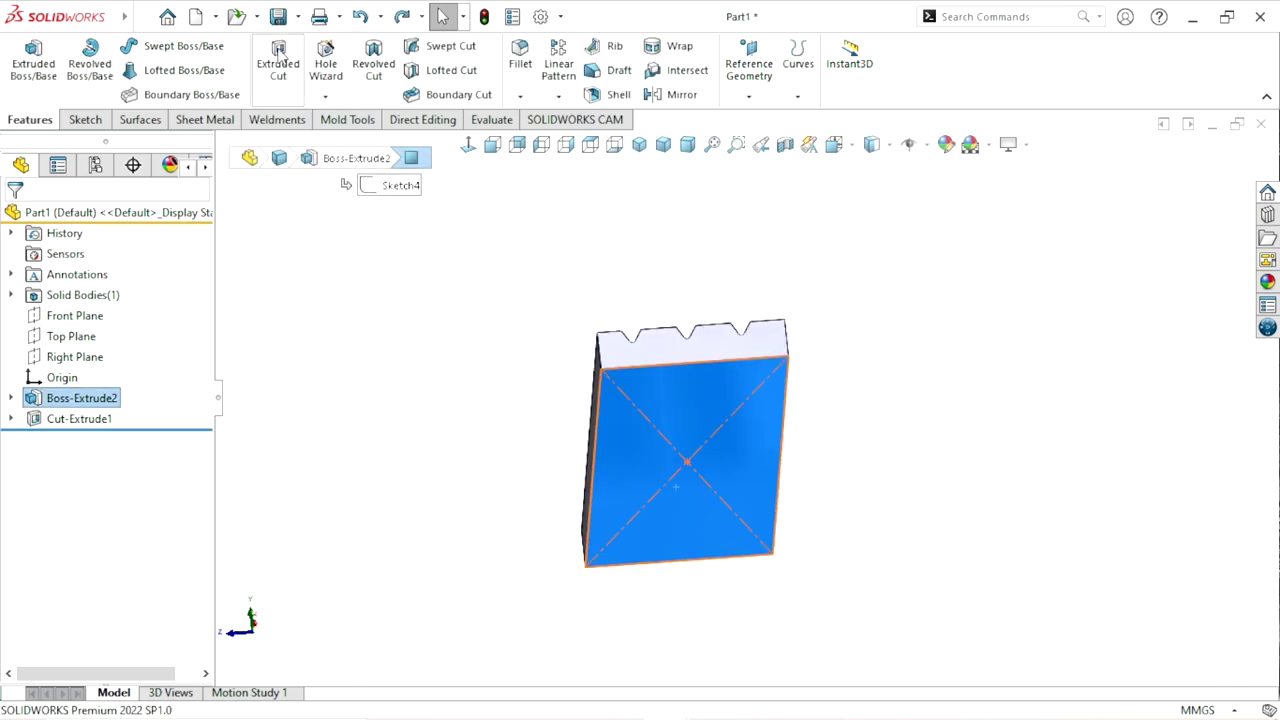
{"action": "left_click", "coordinate": [325, 97]}
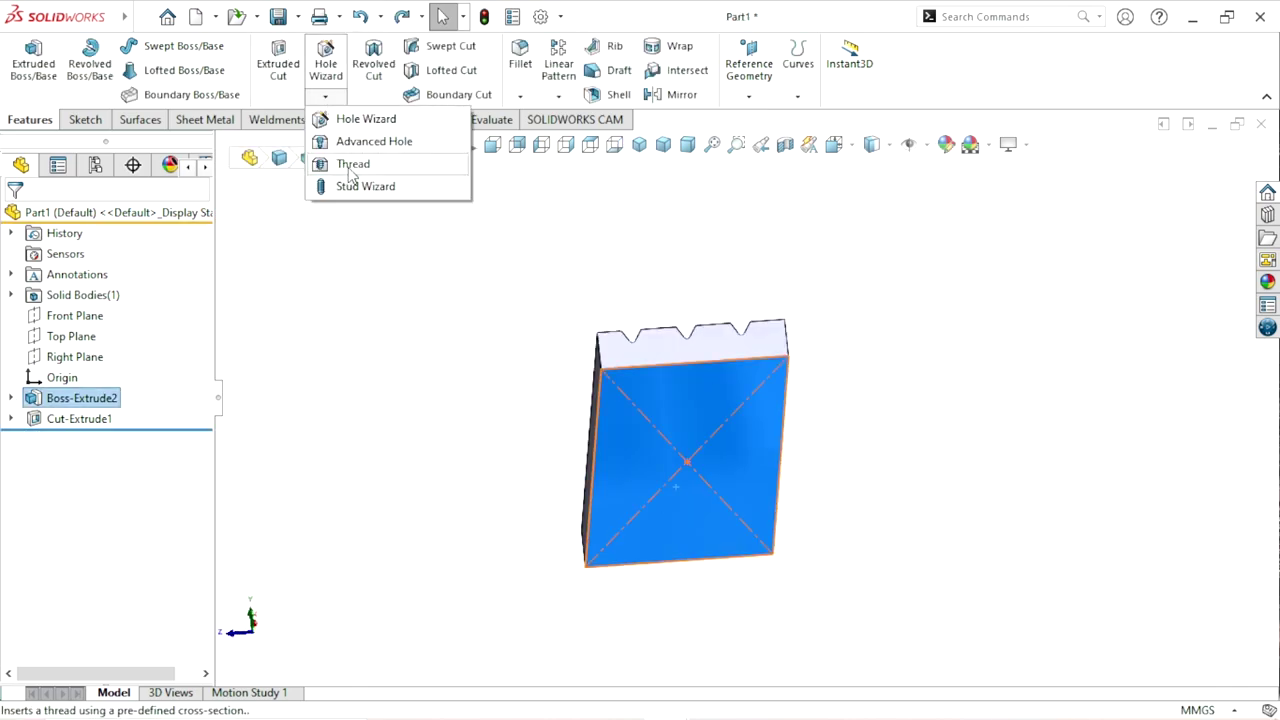
{"action": "left_click", "coordinate": [368, 118]}
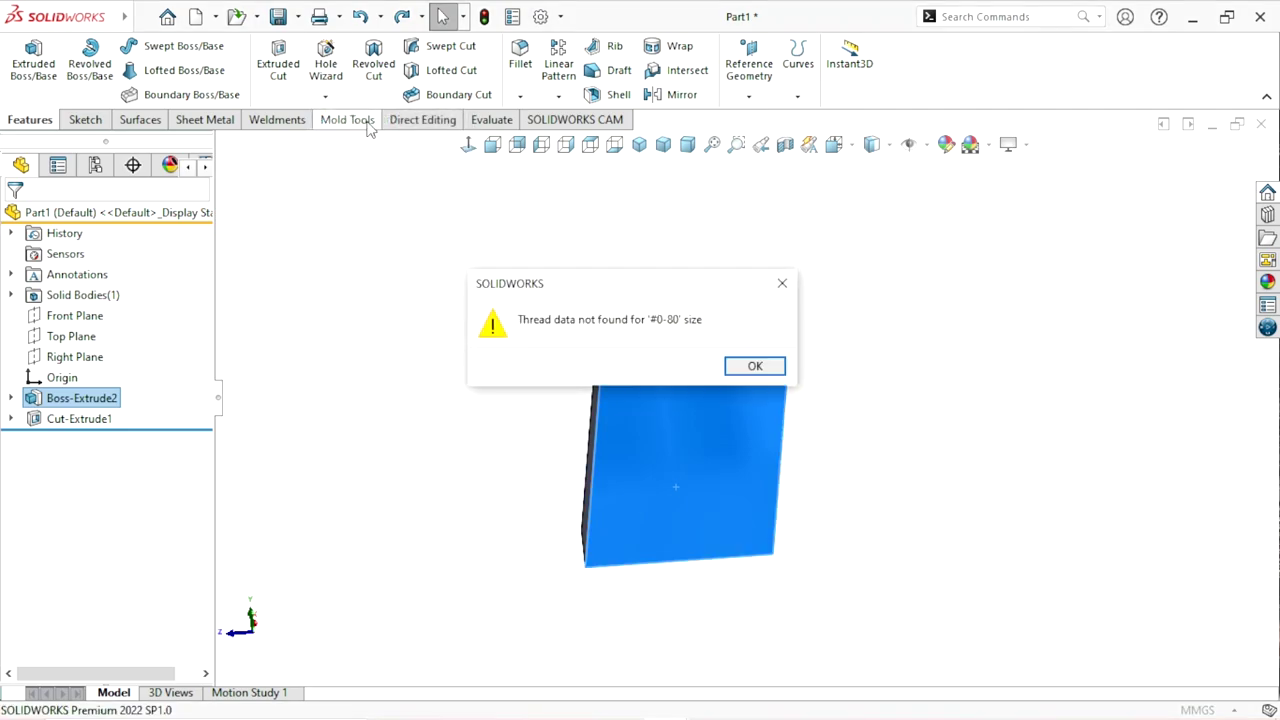
{"action": "left_click", "coordinate": [762, 366]}
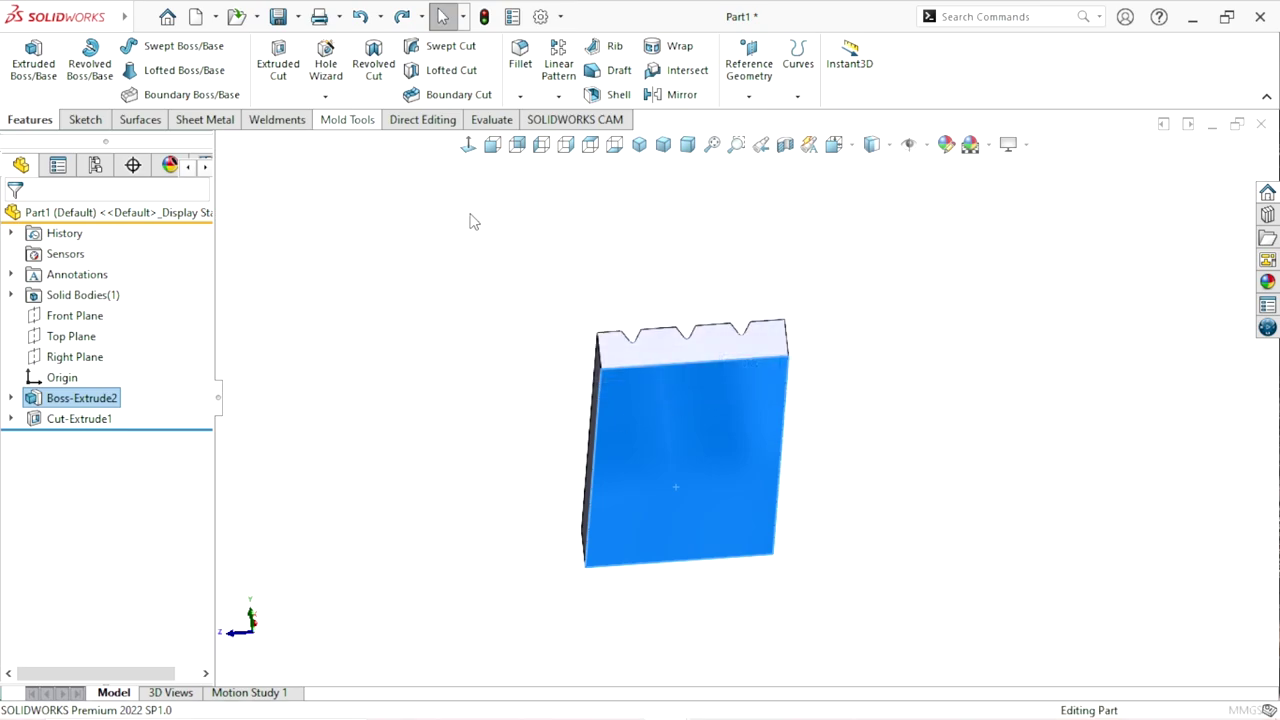
Define a Hole Wizard tapped hole: ANSI Metric M8x1.25, Blind 18 mm deep.
{"action": "left_click", "coordinate": [468, 146]}
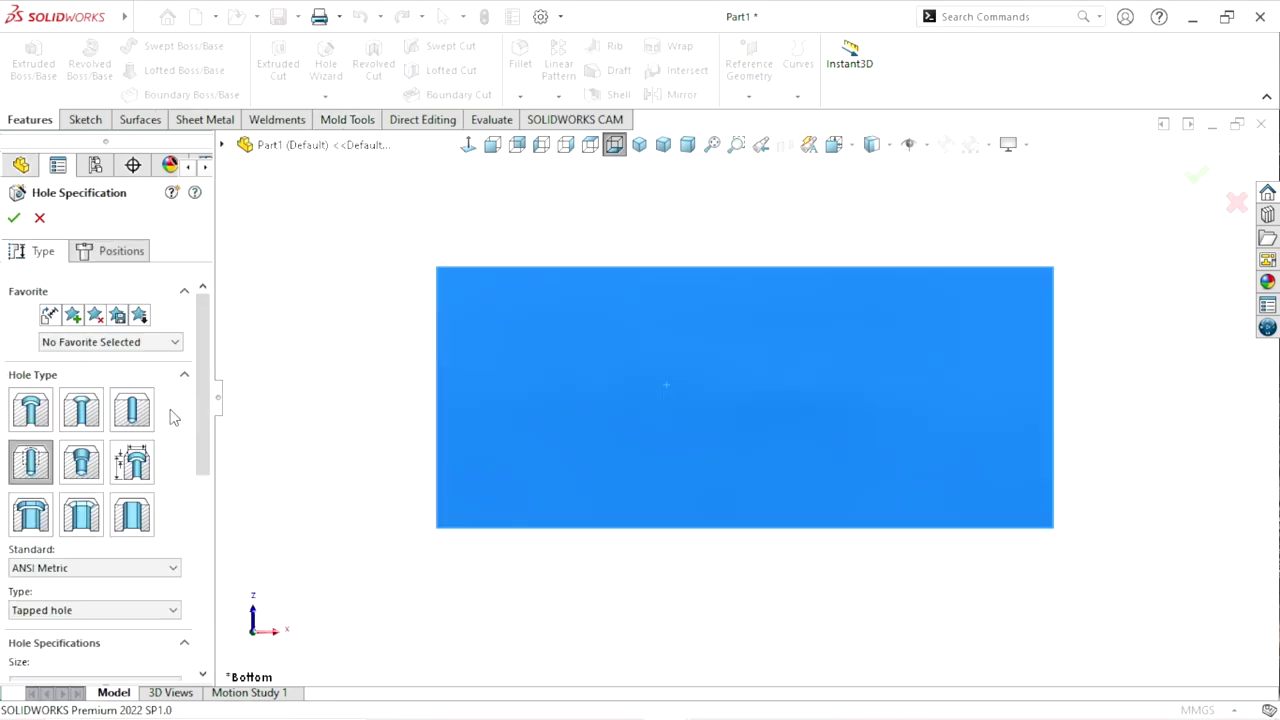
{"action": "scroll", "coordinate": [205, 366], "scroll_direction": "down", "scroll_amount": 3}
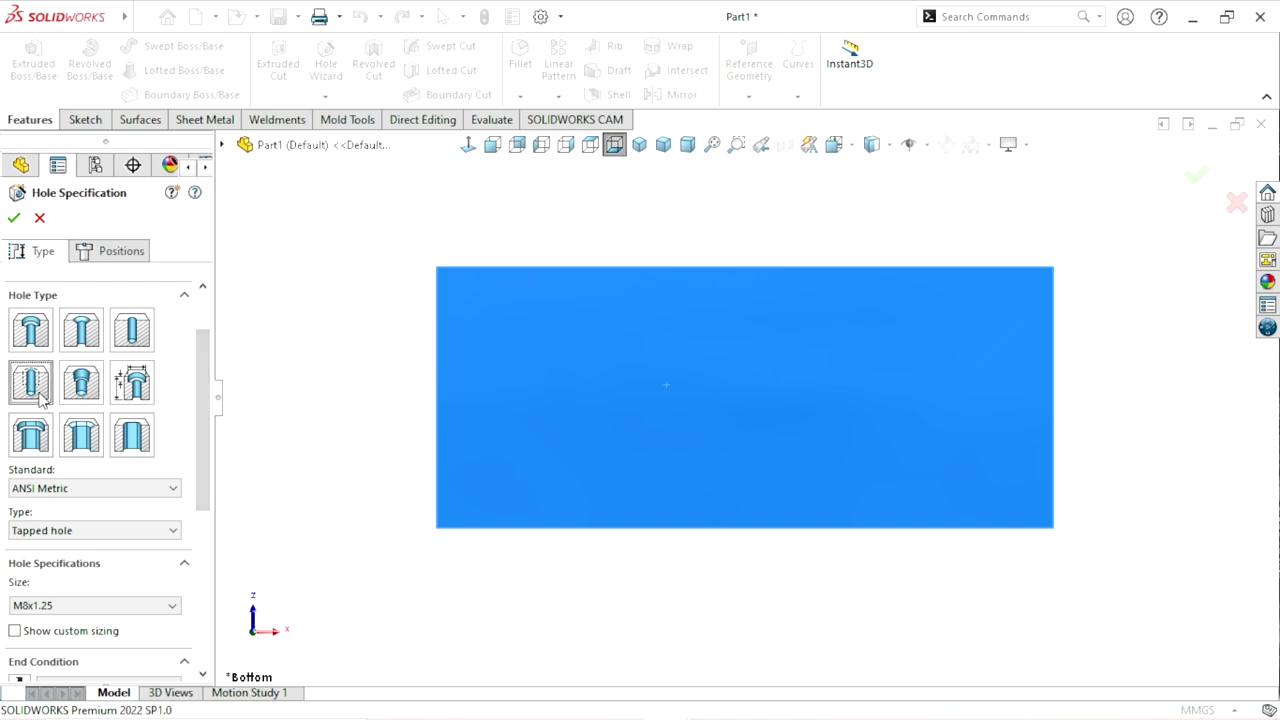
{"action": "scroll", "coordinate": [207, 420], "scroll_direction": "down", "scroll_amount": 1}
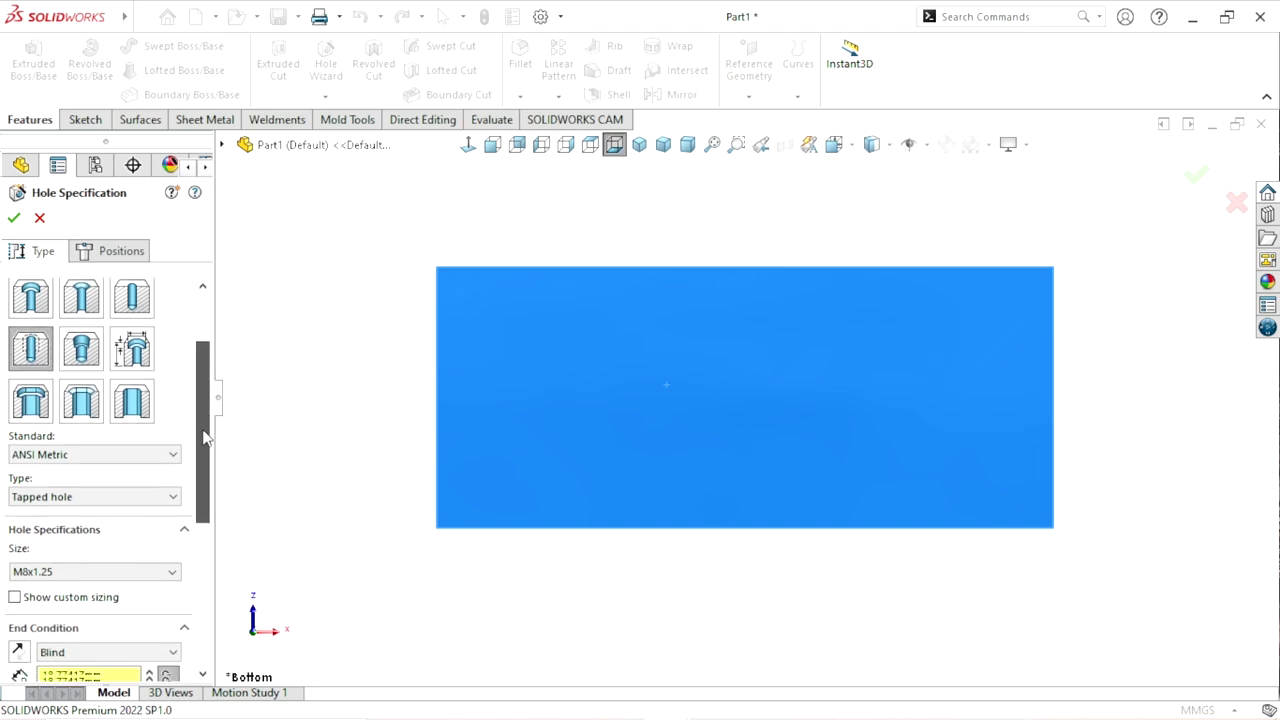
{"action": "scroll", "coordinate": [150, 415], "scroll_direction": "down", "scroll_amount": 3}
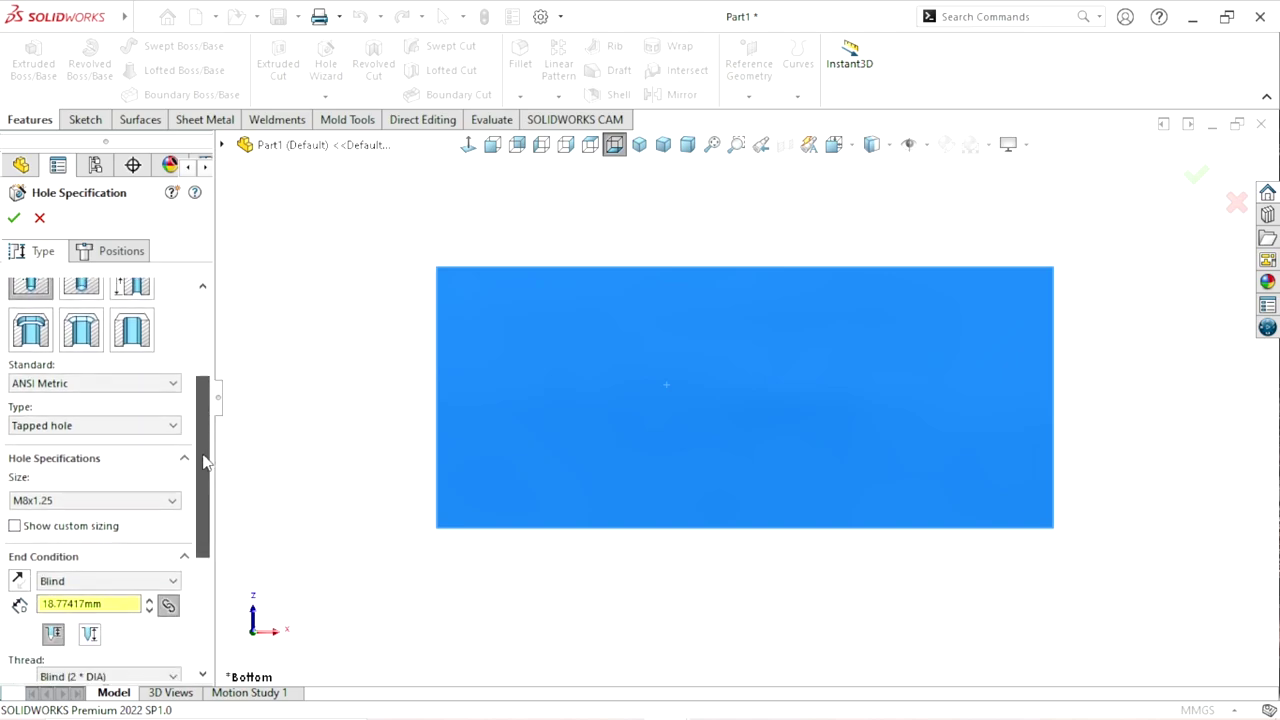
{"action": "left_click", "coordinate": [131, 428]}
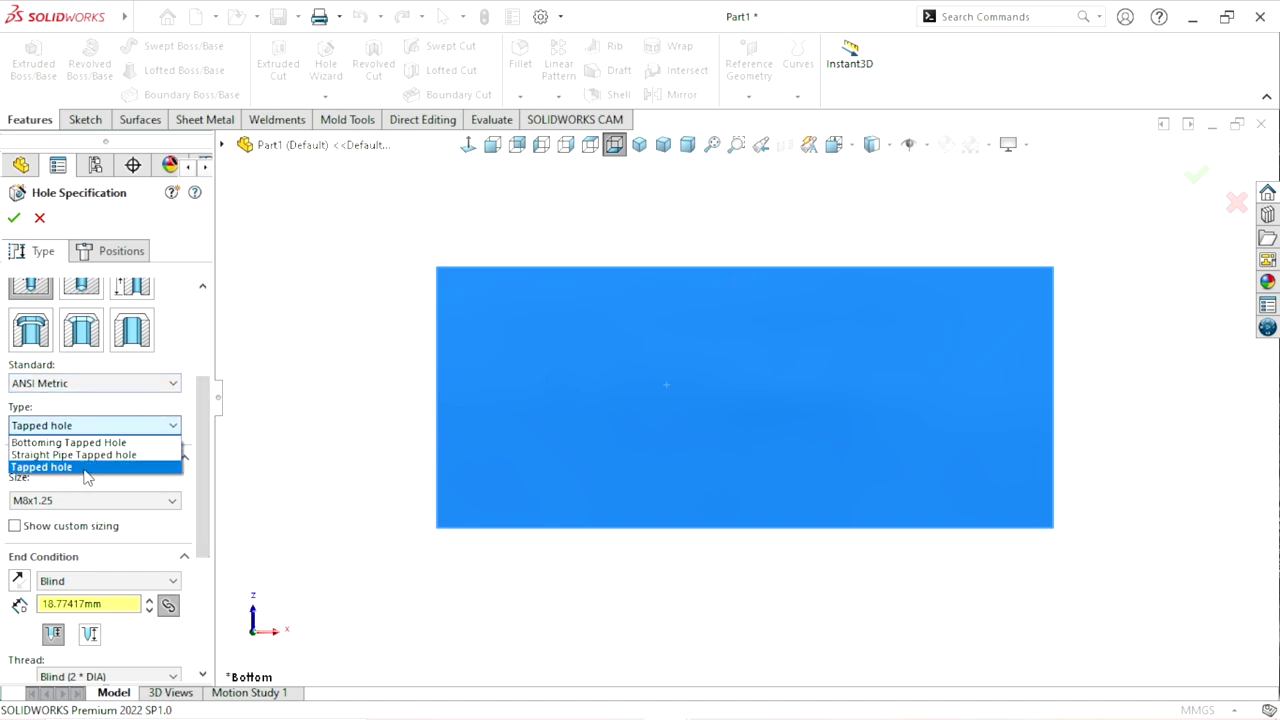
{"action": "left_click", "coordinate": [86, 467]}
{"action": "scroll", "coordinate": [203, 440], "scroll_direction": "down", "scroll_amount": 2}
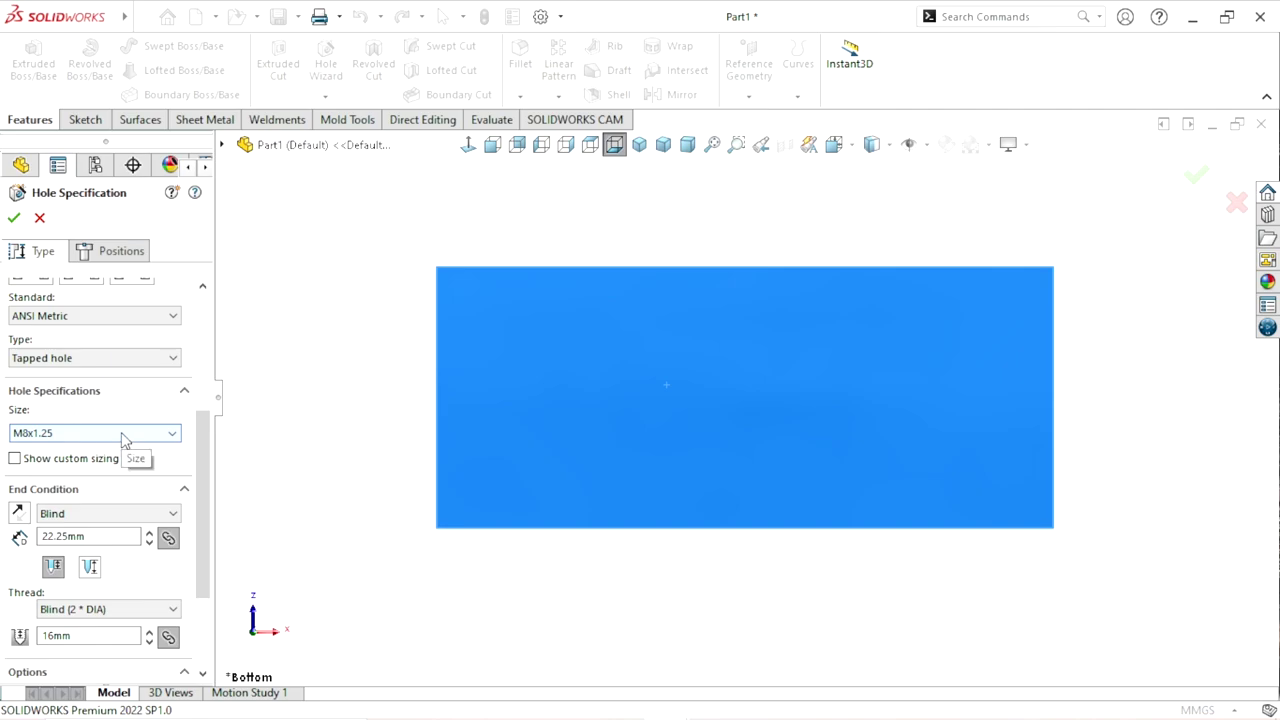
{"action": "left_click", "coordinate": [123, 436]}
{"action": "left_click", "coordinate": [123, 436]}
{"action": "left_click", "coordinate": [95, 536]}
{"action": "type", "text": "18"}
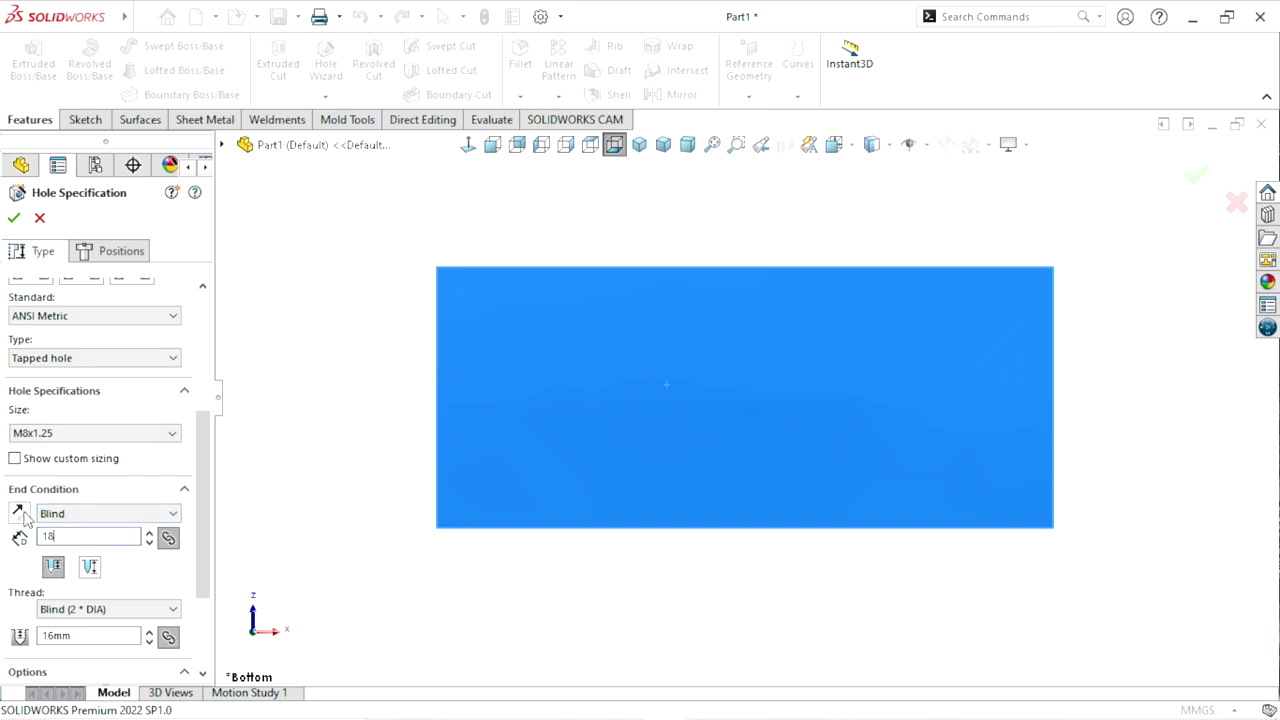
{"action": "key", "text": "Return"}
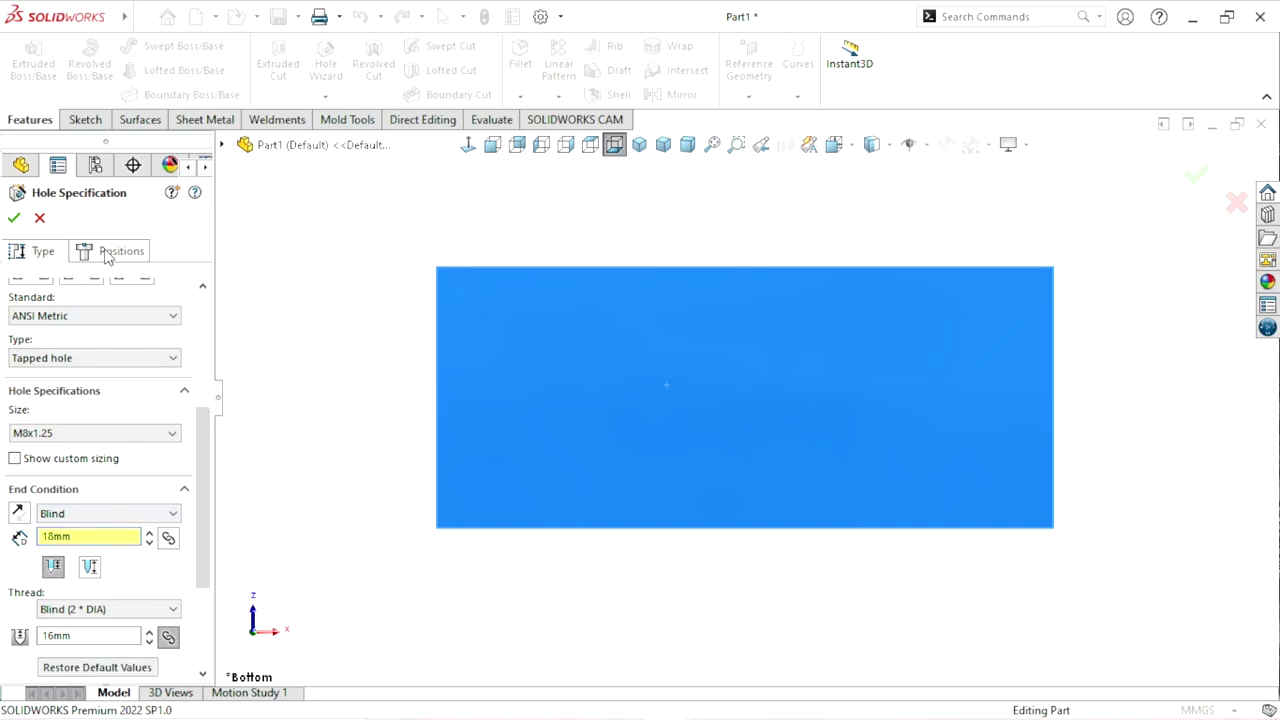
{"action": "left_click", "coordinate": [103, 249]}
View the face normal and place two hole centre points either side of the origin.
{"action": "mouse_move", "coordinate": [554, 509]}
{"action": "middle_mouse_down"}
{"action": "mouse_move", "coordinate": [440, 463]}
{"action": "mouse_move", "coordinate": [514, 531]}
{"action": "mouse_move", "coordinate": [571, 520]}
{"action": "mouse_move", "coordinate": [532, 510]}
{"action": "middle_mouse_up"}
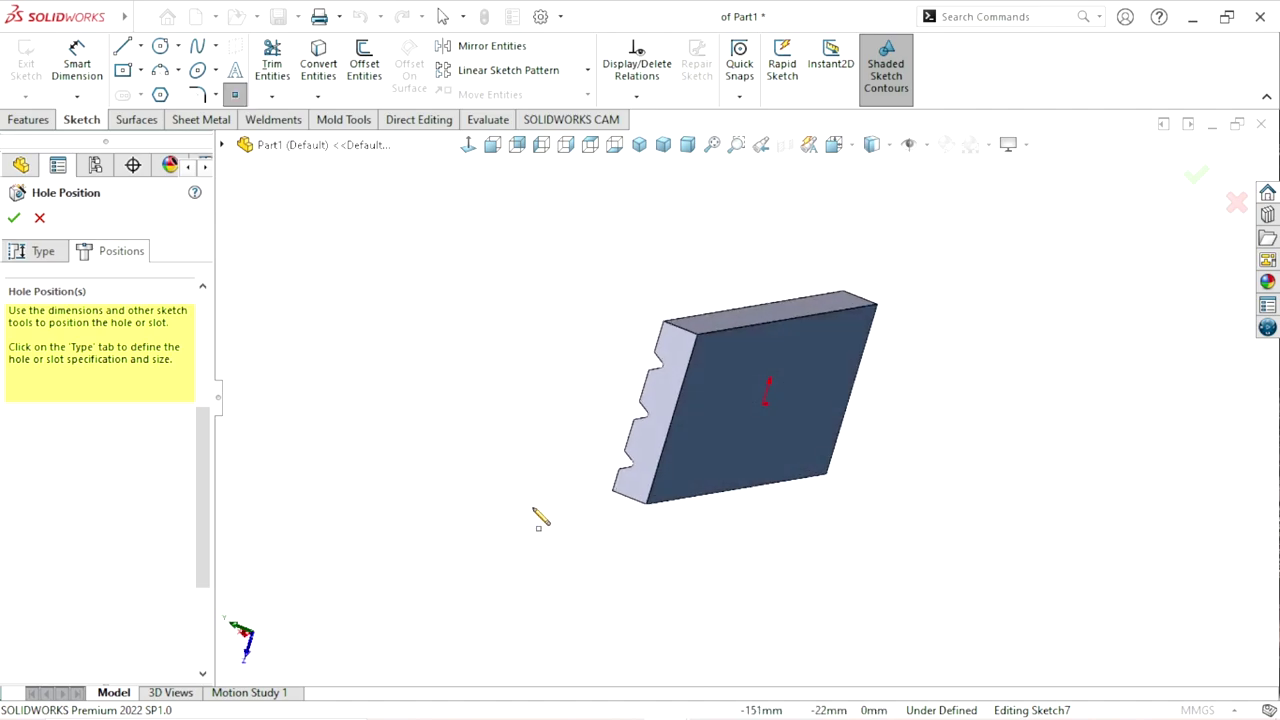
{"action": "scroll", "coordinate": [566, 513], "scroll_direction": "up", "scroll_amount": 1}
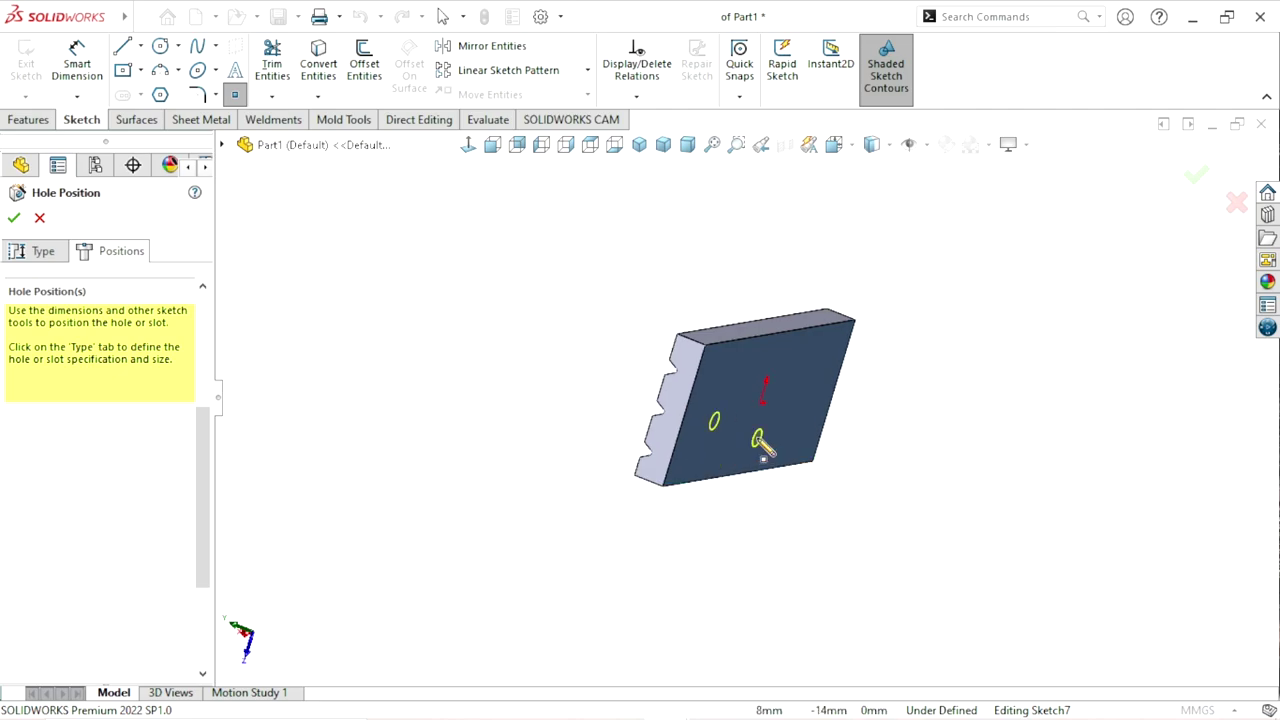
{"action": "middle_click_drag", "start_coordinate": [764, 450], "coordinate": [700, 420]}
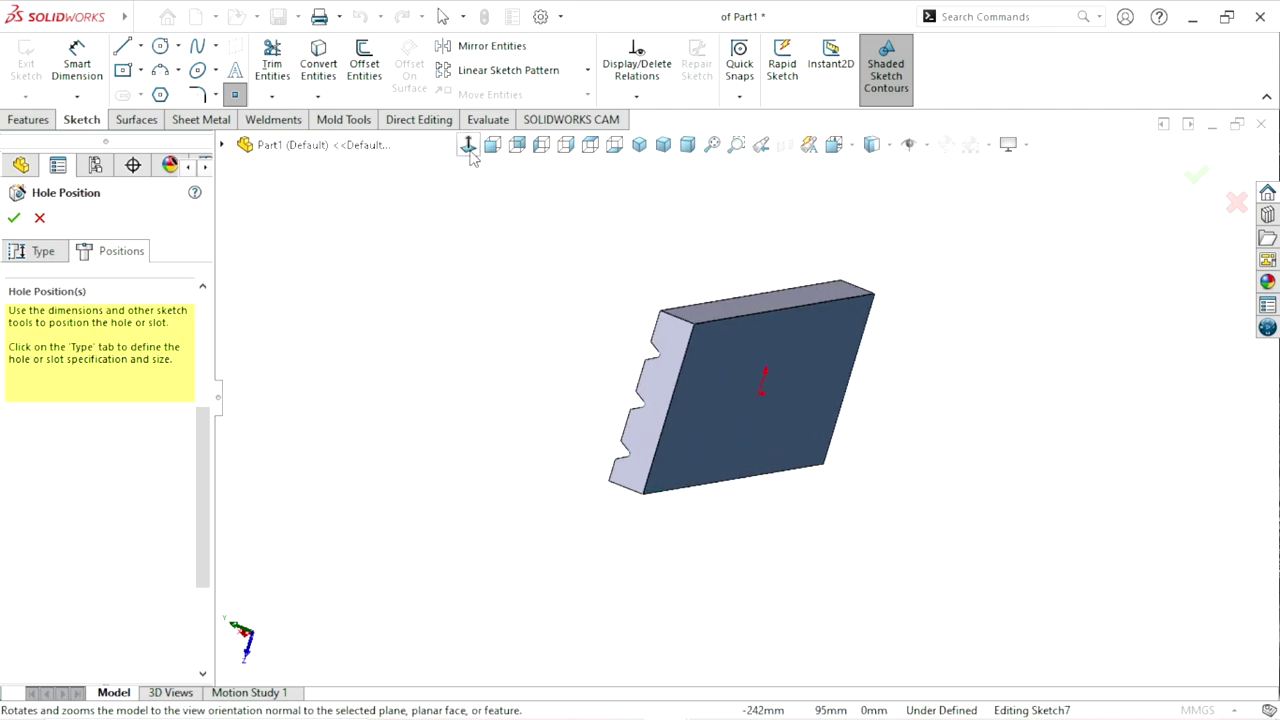
{"action": "left_click", "coordinate": [468, 146]}
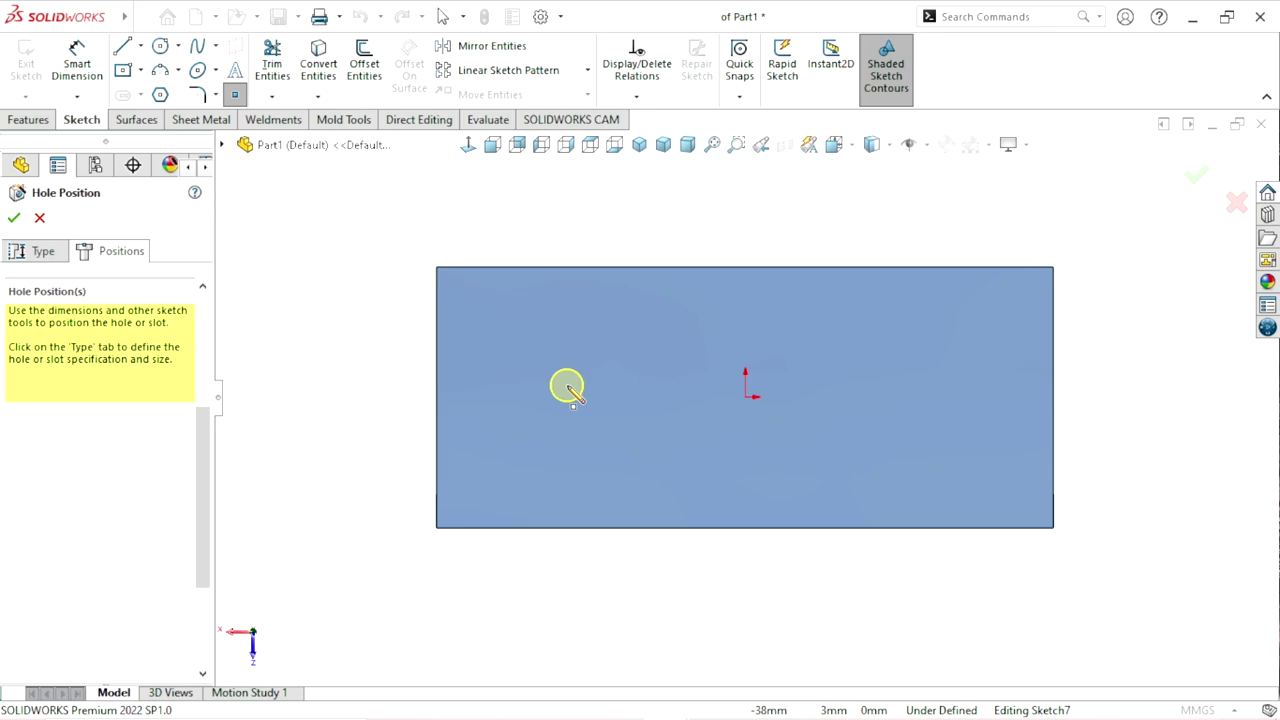
{"action": "left_click", "coordinate": [587, 381]}
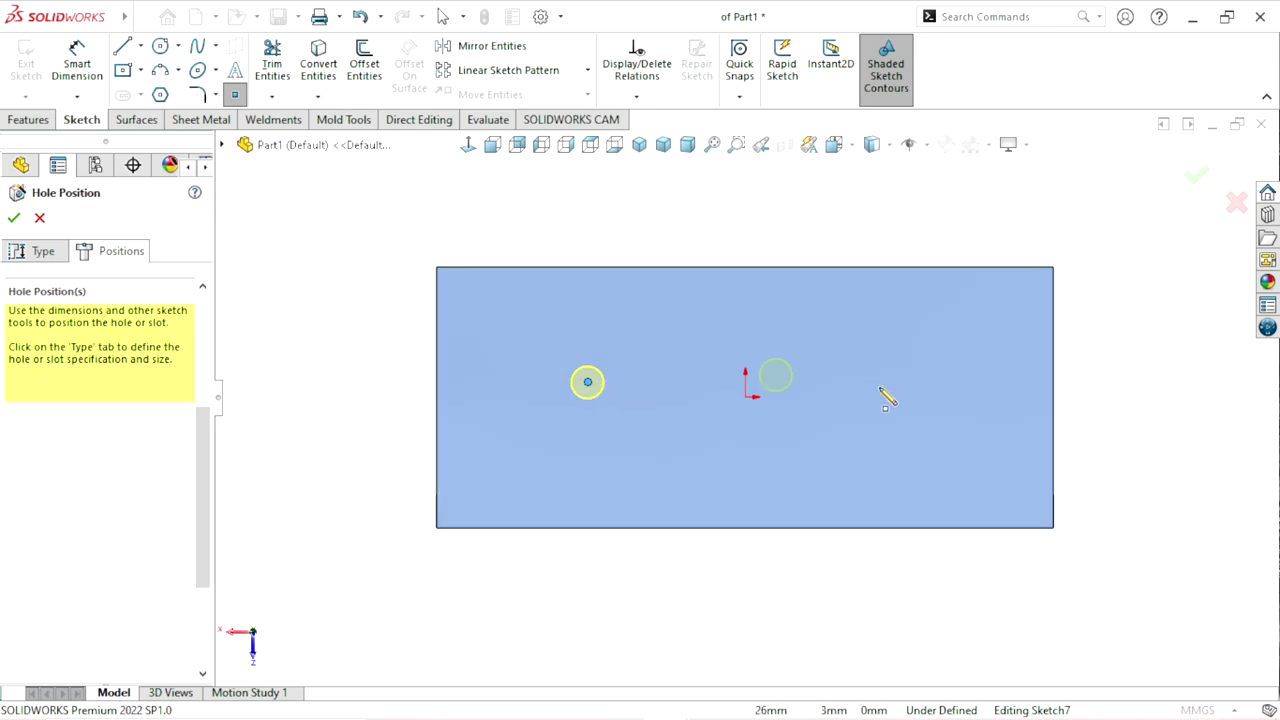
{"action": "left_click", "coordinate": [917, 381]}
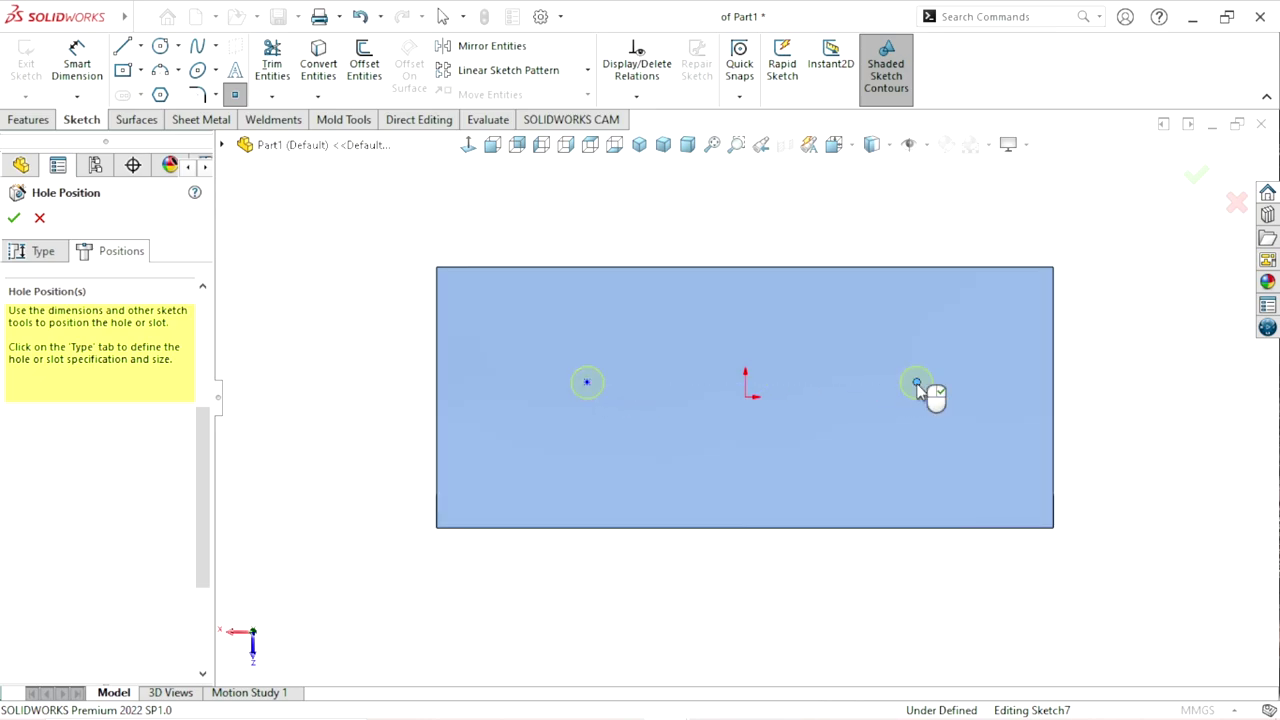
End hole-point placement and dismiss the sketch shortcut menus.
{"action": "right_click", "coordinate": [1077, 366]}
{"action": "left_click", "coordinate": [1097, 374]}
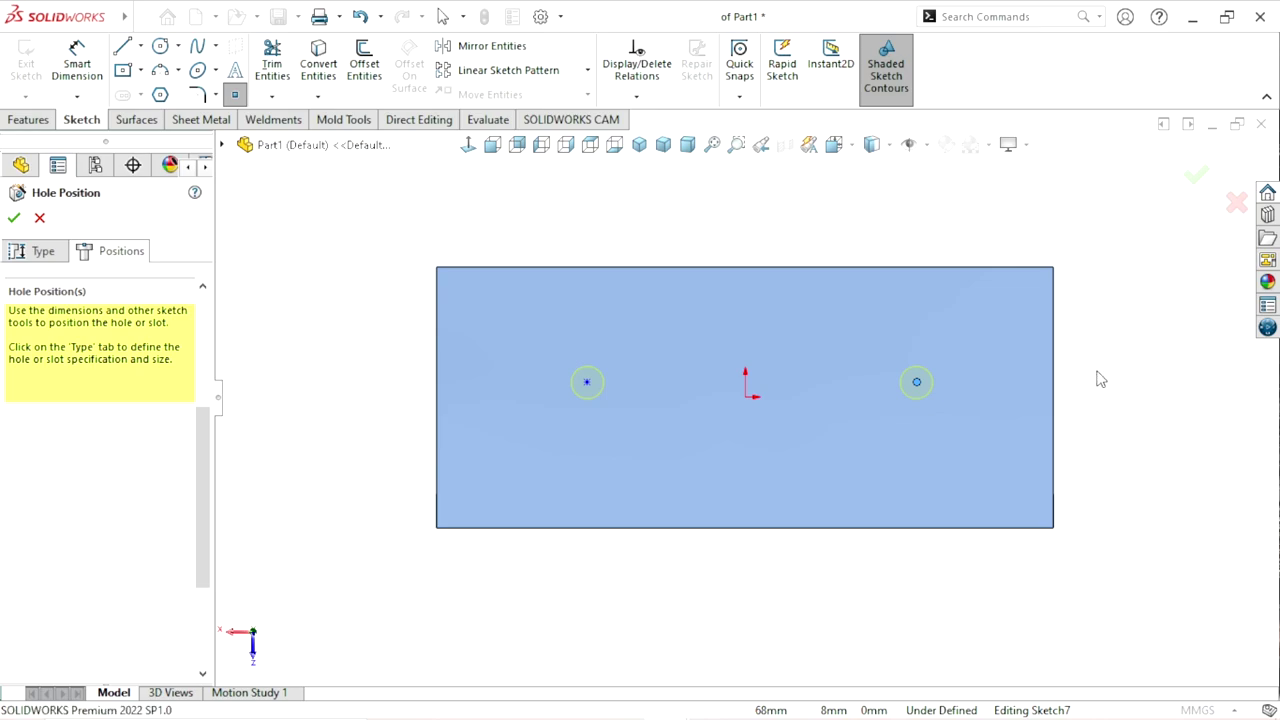
{"action": "key", "text": "f"}
{"action": "scroll", "coordinate": [751, 403], "scroll_direction": "down", "scroll_amount": 2}
{"action": "scroll", "coordinate": [740, 410], "scroll_direction": "down", "scroll_amount": 1}
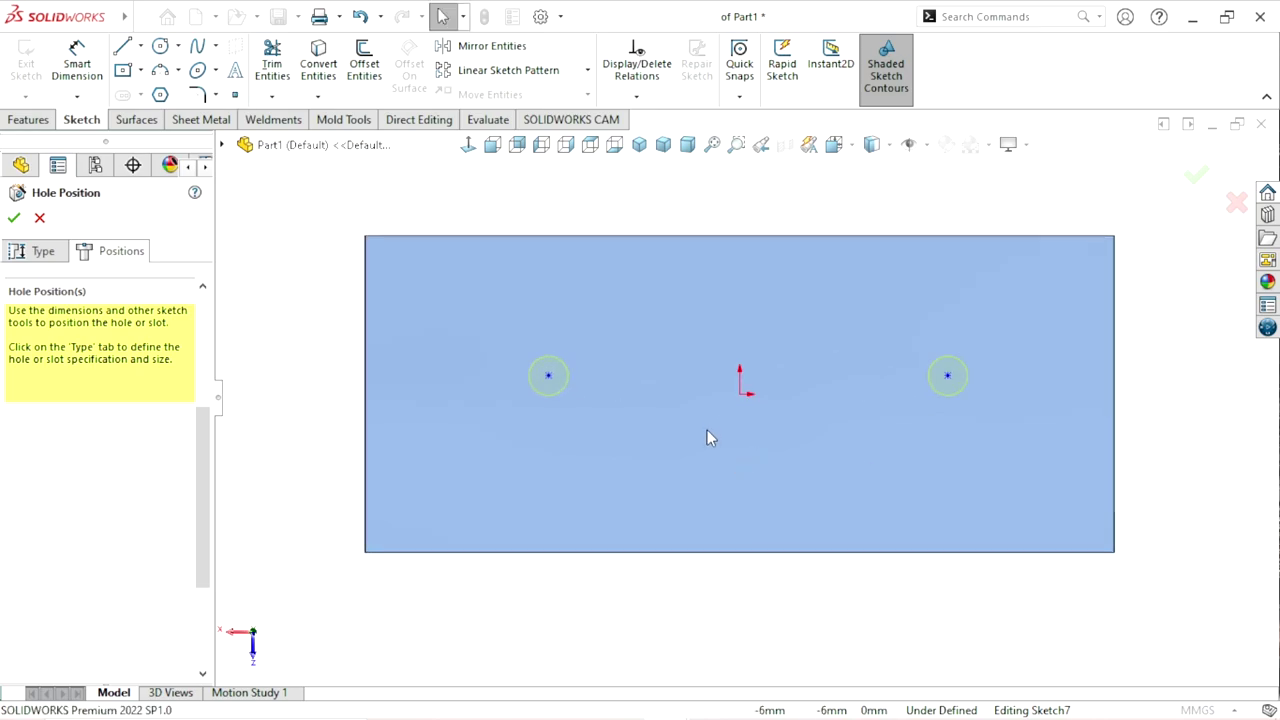
{"action": "right_click", "coordinate": [1158, 372]}
{"action": "key", "text": "Escape"}
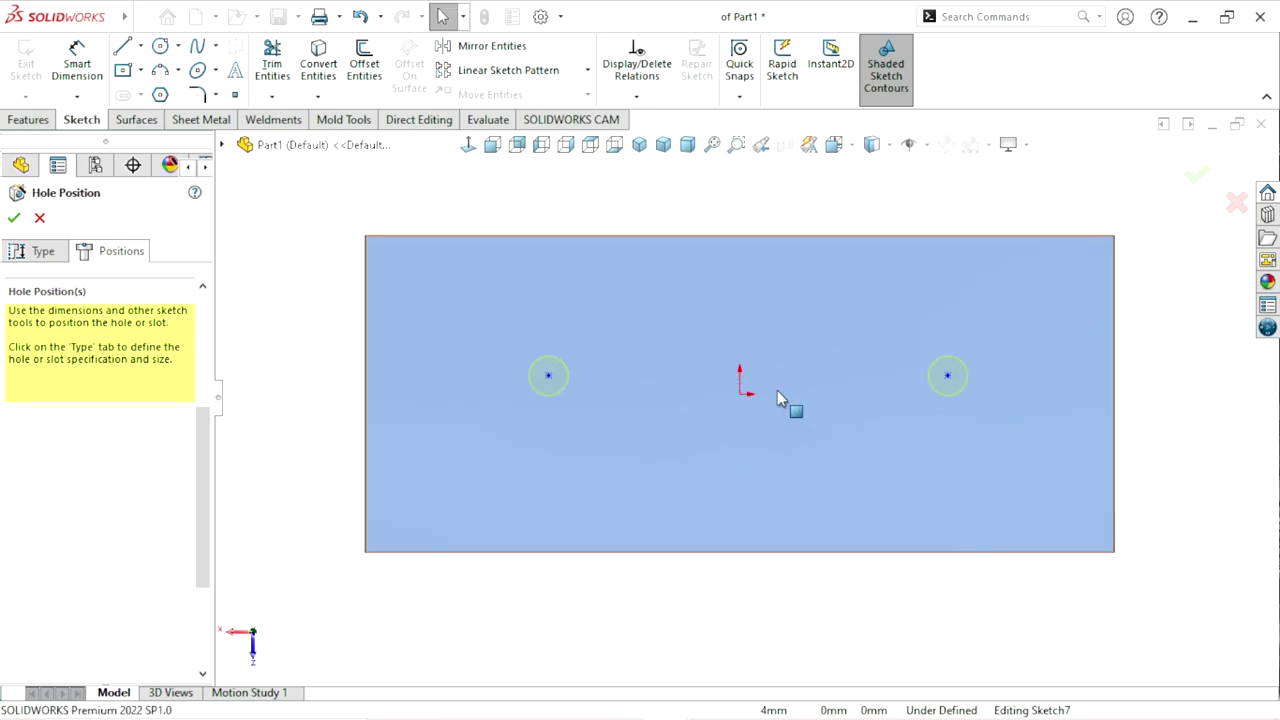
{"action": "scroll", "coordinate": [775, 400], "scroll_direction": "up", "scroll_amount": 2}
{"action": "scroll", "coordinate": [772, 420], "scroll_direction": "down", "scroll_amount": 1}
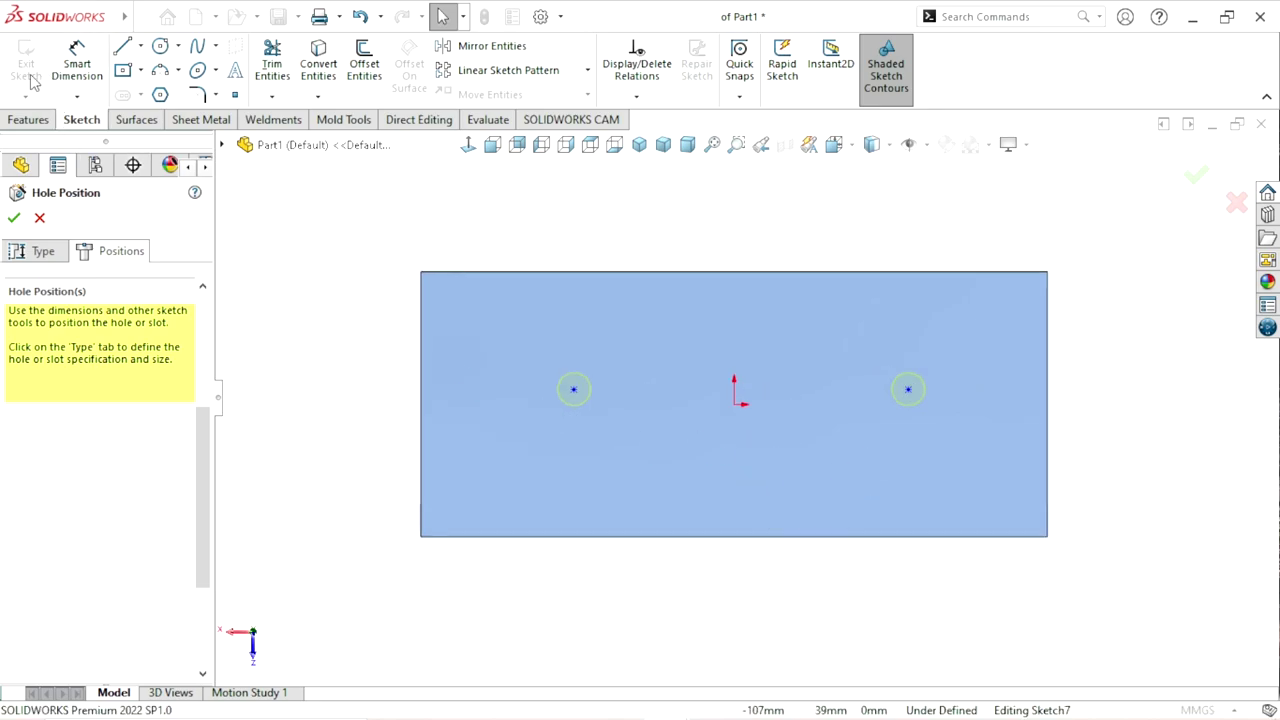
{"action": "left_click", "coordinate": [84, 55]}
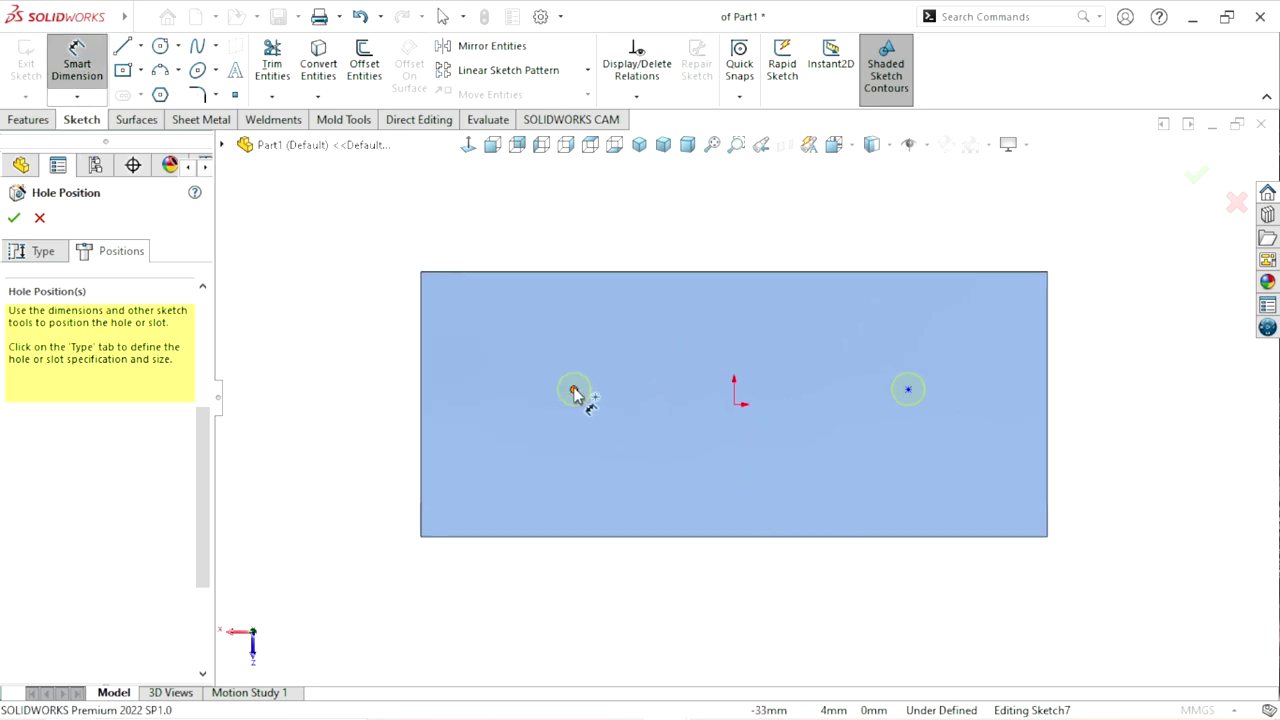
Dimension the spacing between the two hole centres as 60 mm.
{"action": "left_click", "coordinate": [908, 389]}
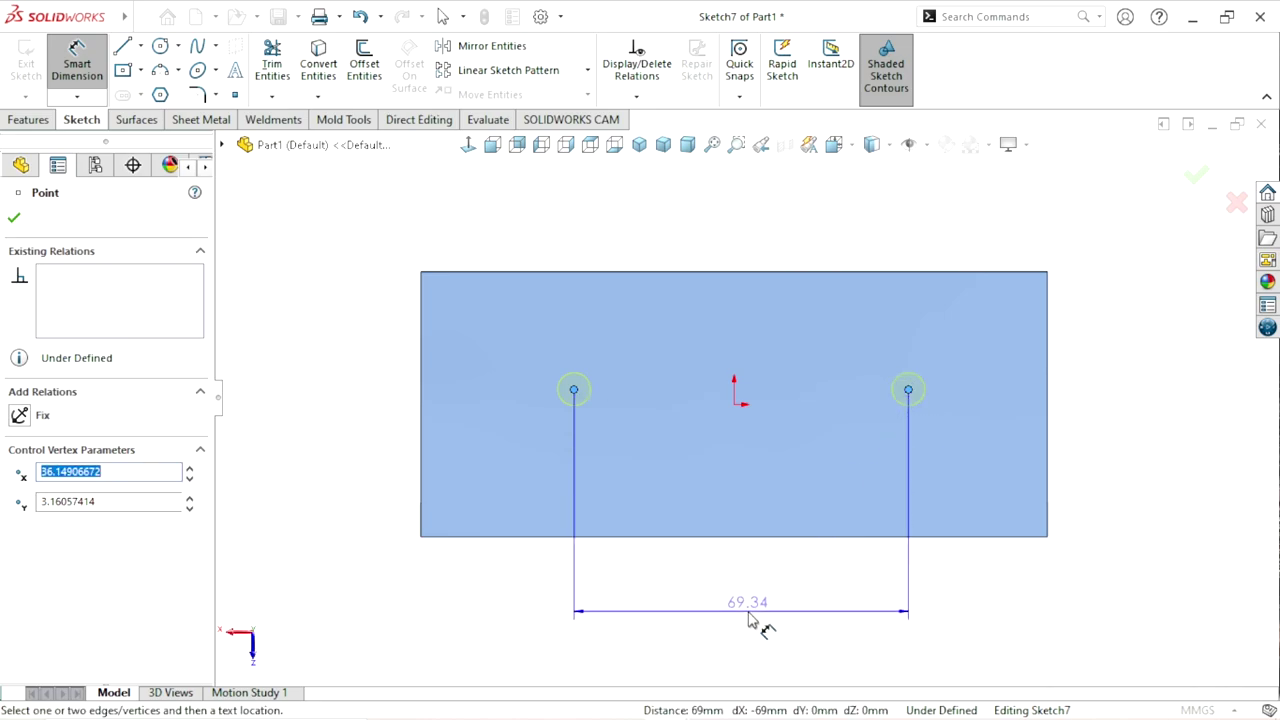
{"action": "left_click", "coordinate": [755, 598]}
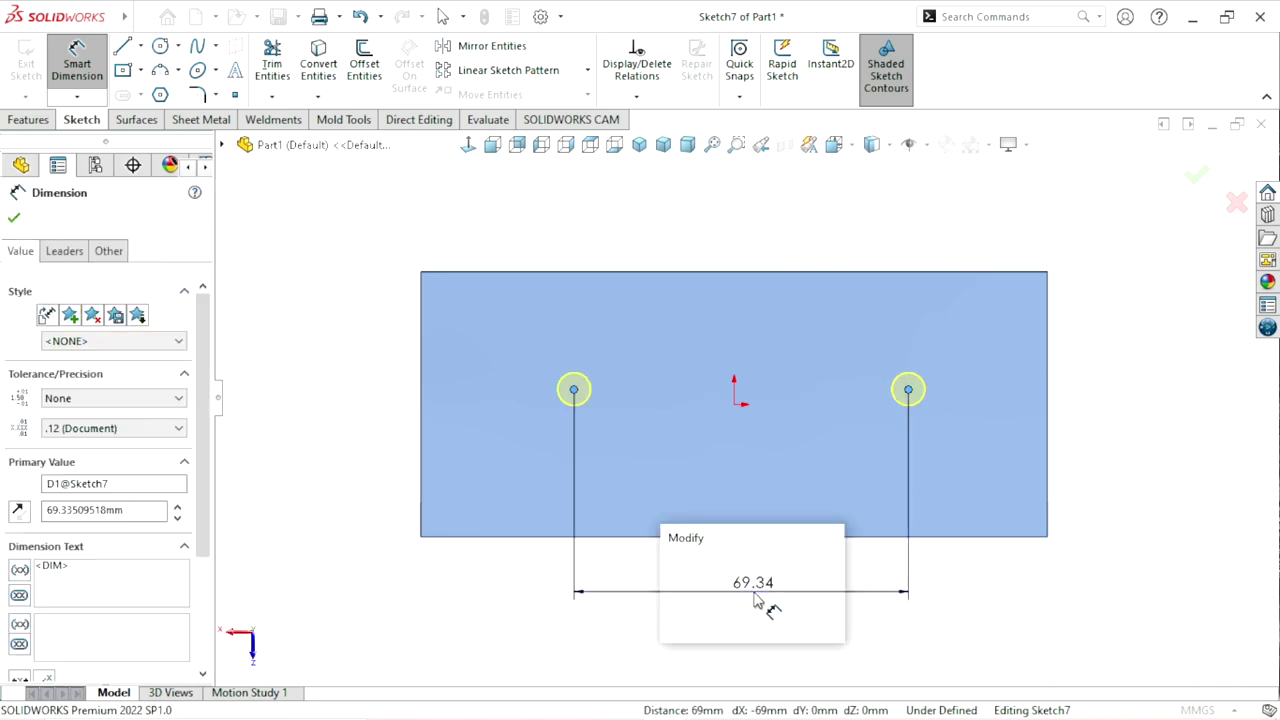
{"action": "type", "text": "60"}
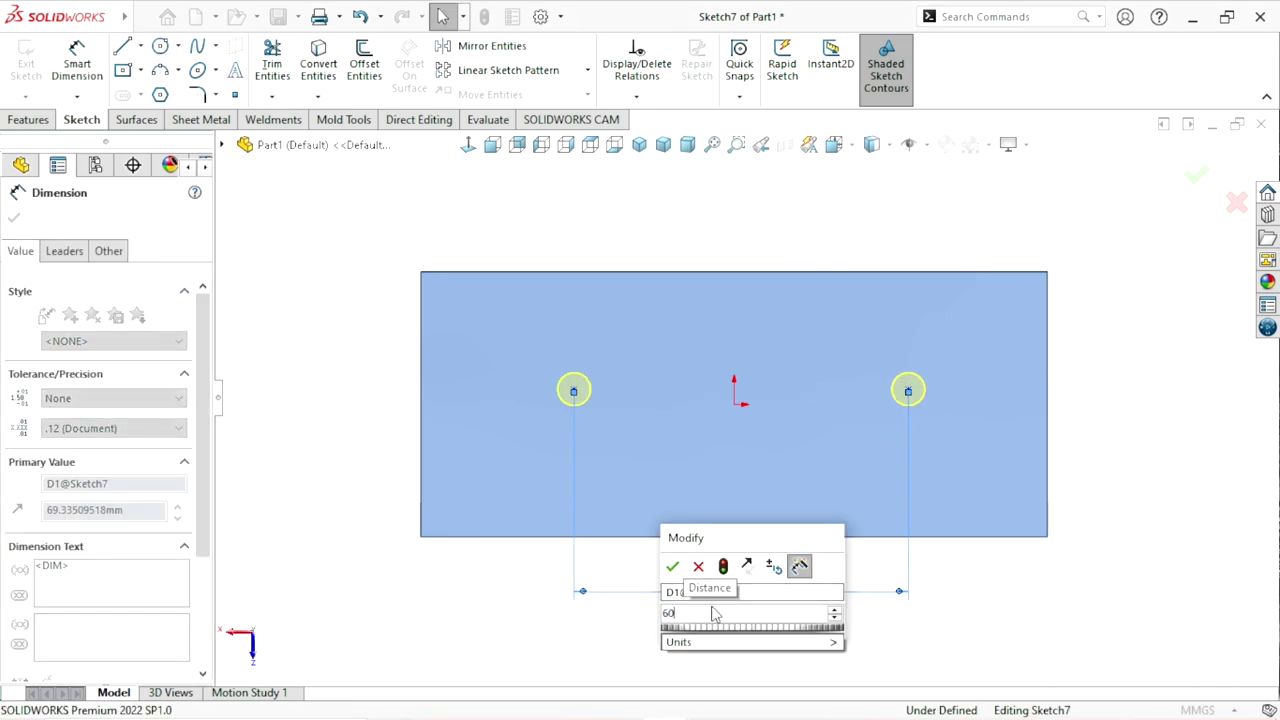
{"action": "key", "text": "Return"}
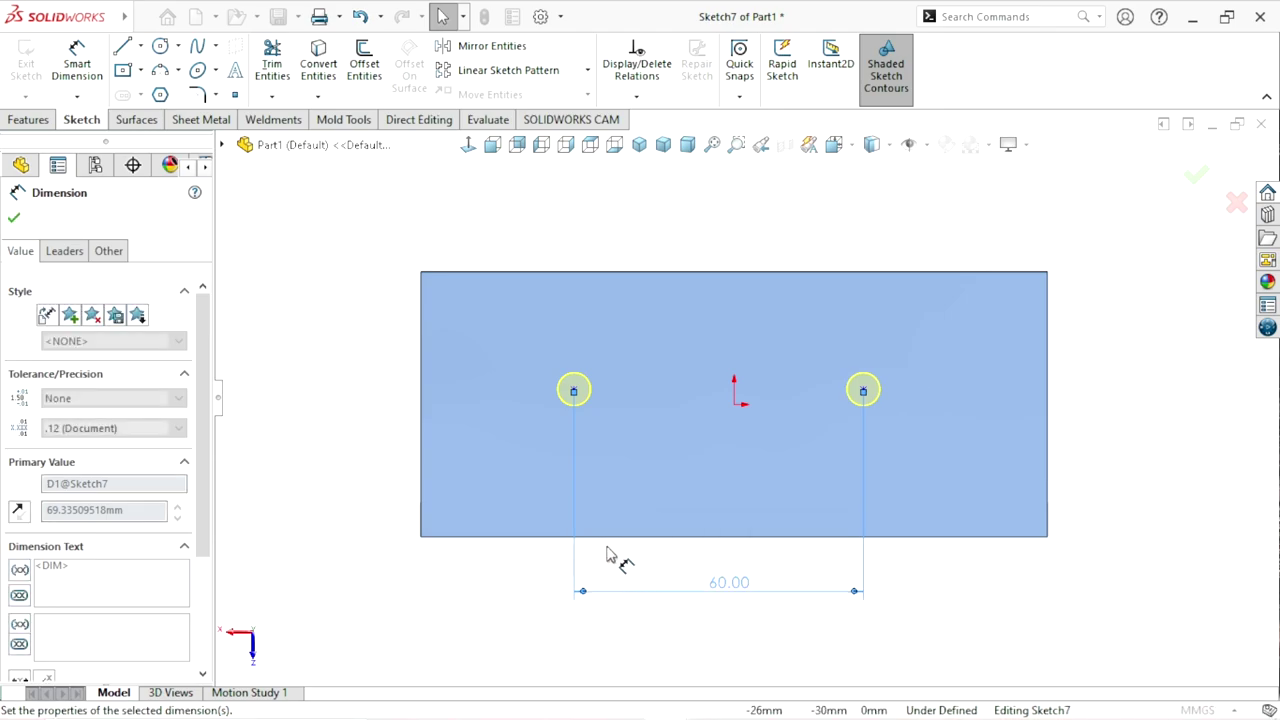
Dimension the left hole centre 29.20 mm below the plate's top edge.
{"action": "scroll", "coordinate": [546, 420], "scroll_direction": "down", "scroll_amount": 1}
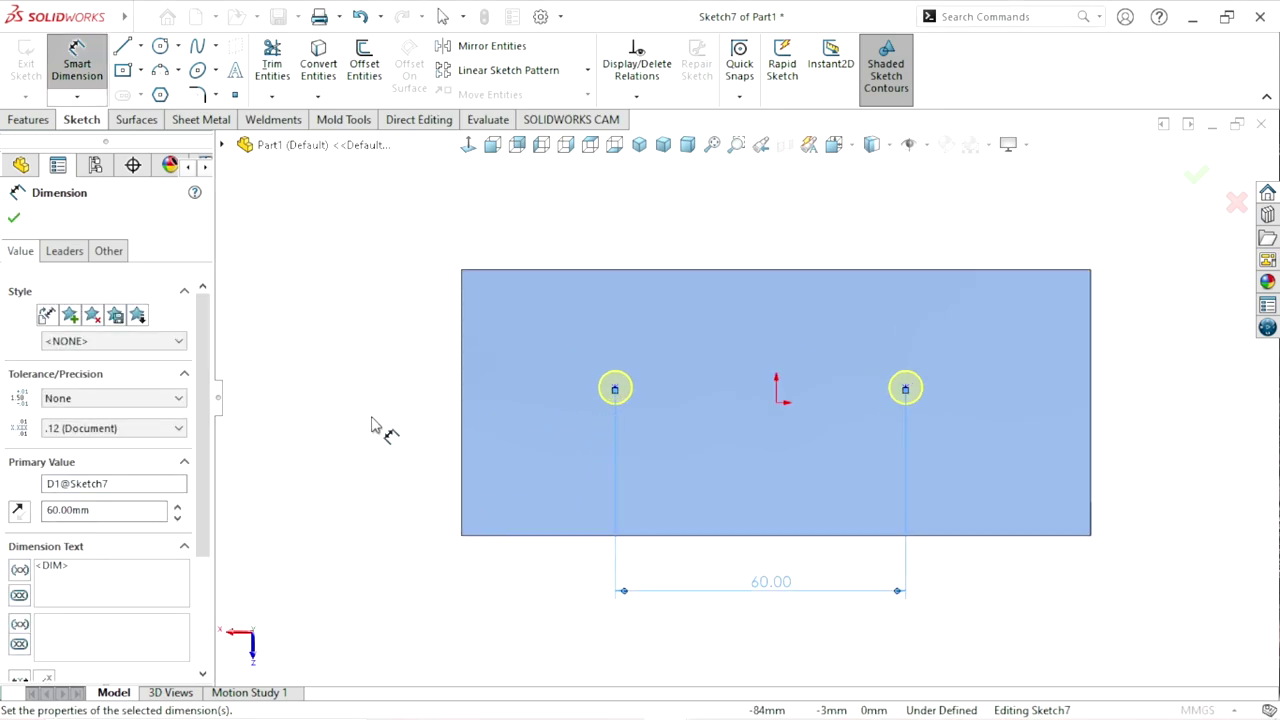
{"action": "middle_click_drag", "start_coordinate": [377, 429], "coordinate": [453, 494]}
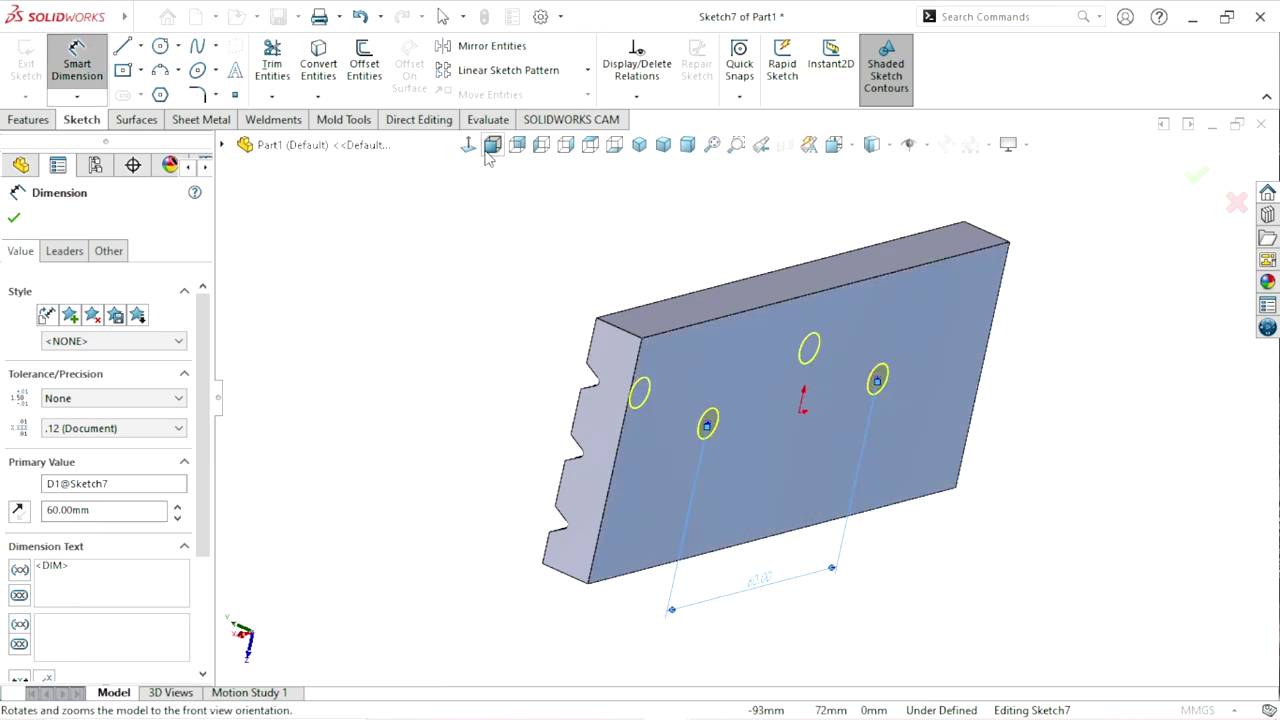
{"action": "left_click", "coordinate": [468, 144]}
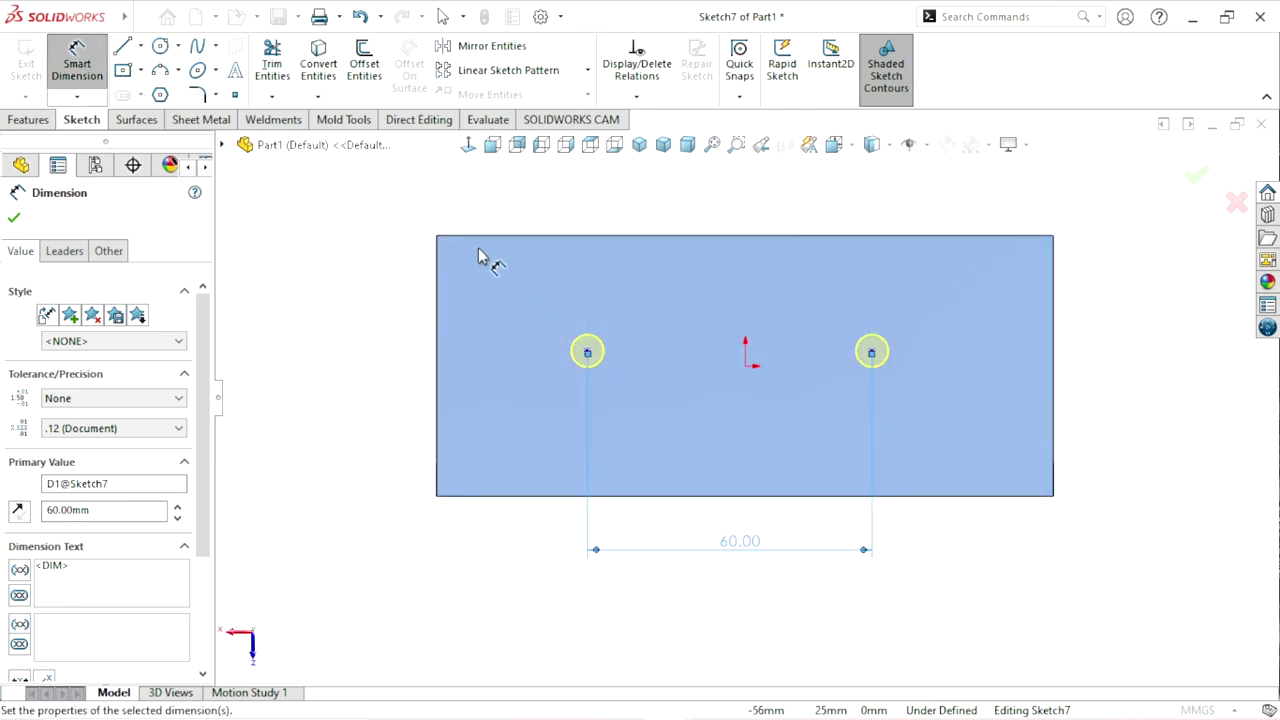
{"action": "left_click_drag", "start_coordinate": [481, 240], "coordinate": [587, 351]}
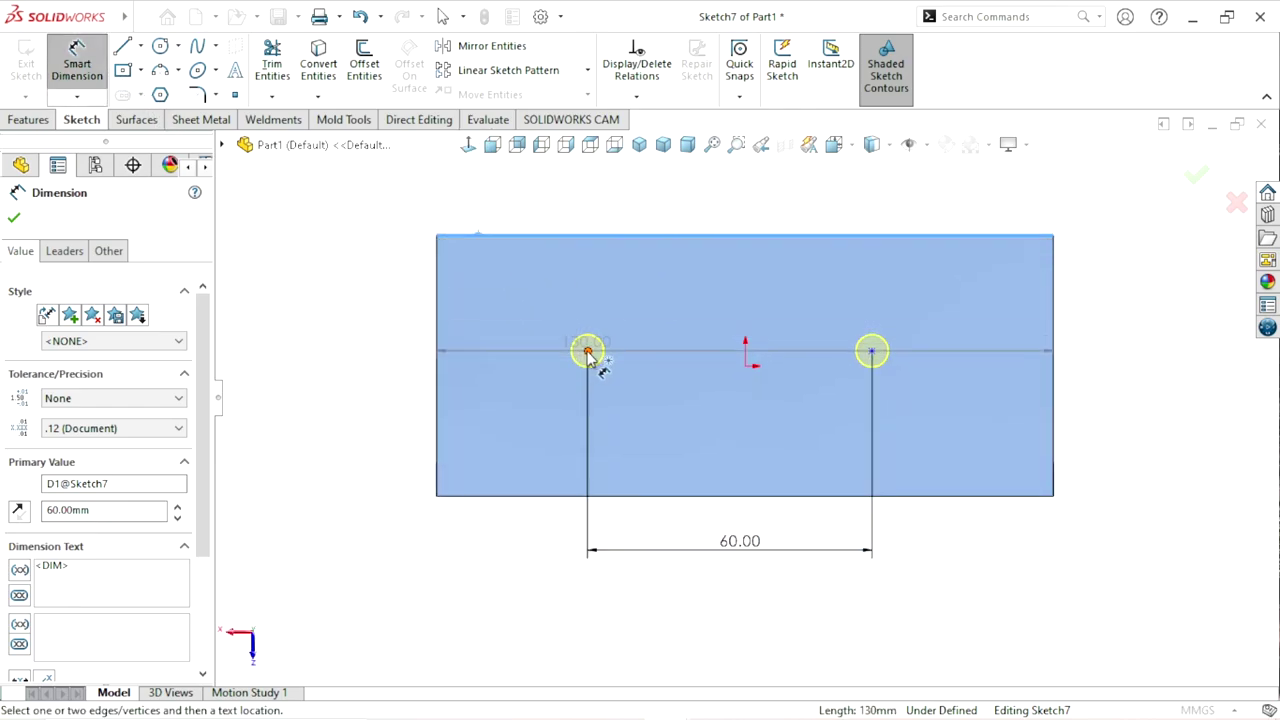
{"action": "left_click", "coordinate": [470, 236]}
{"action": "left_click", "coordinate": [348, 314]}
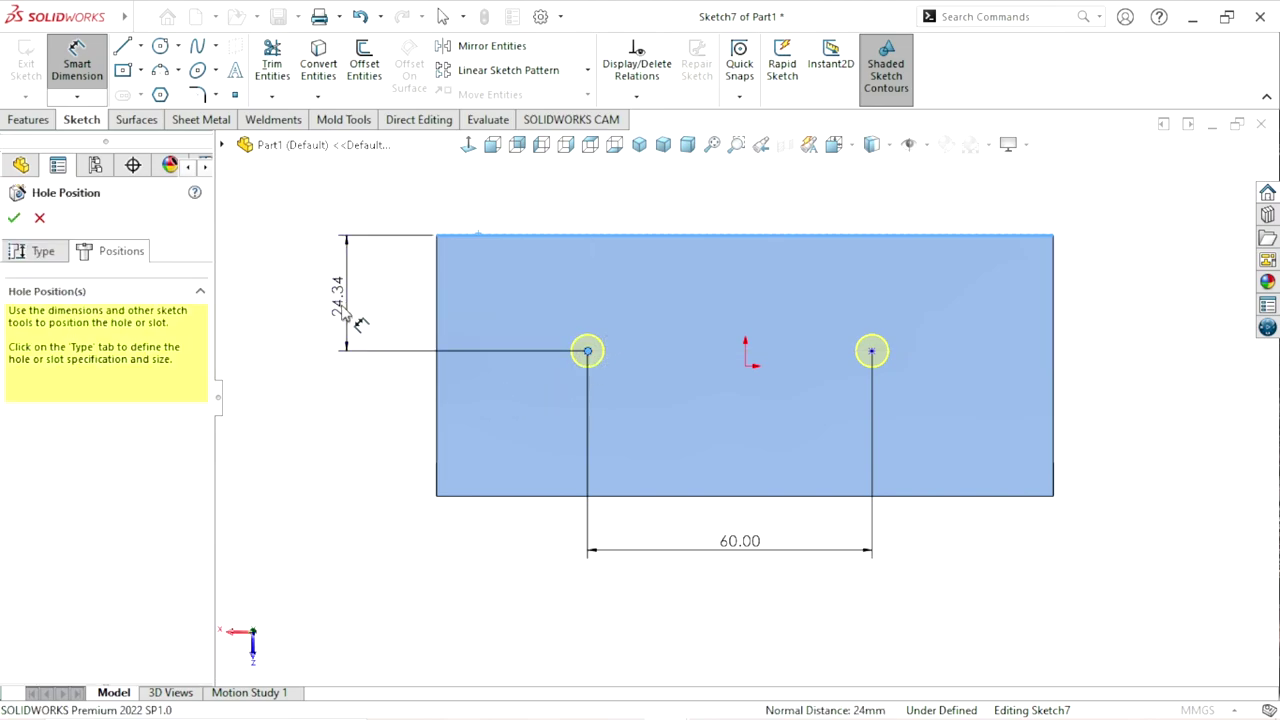
{"action": "type", "text": "29."}
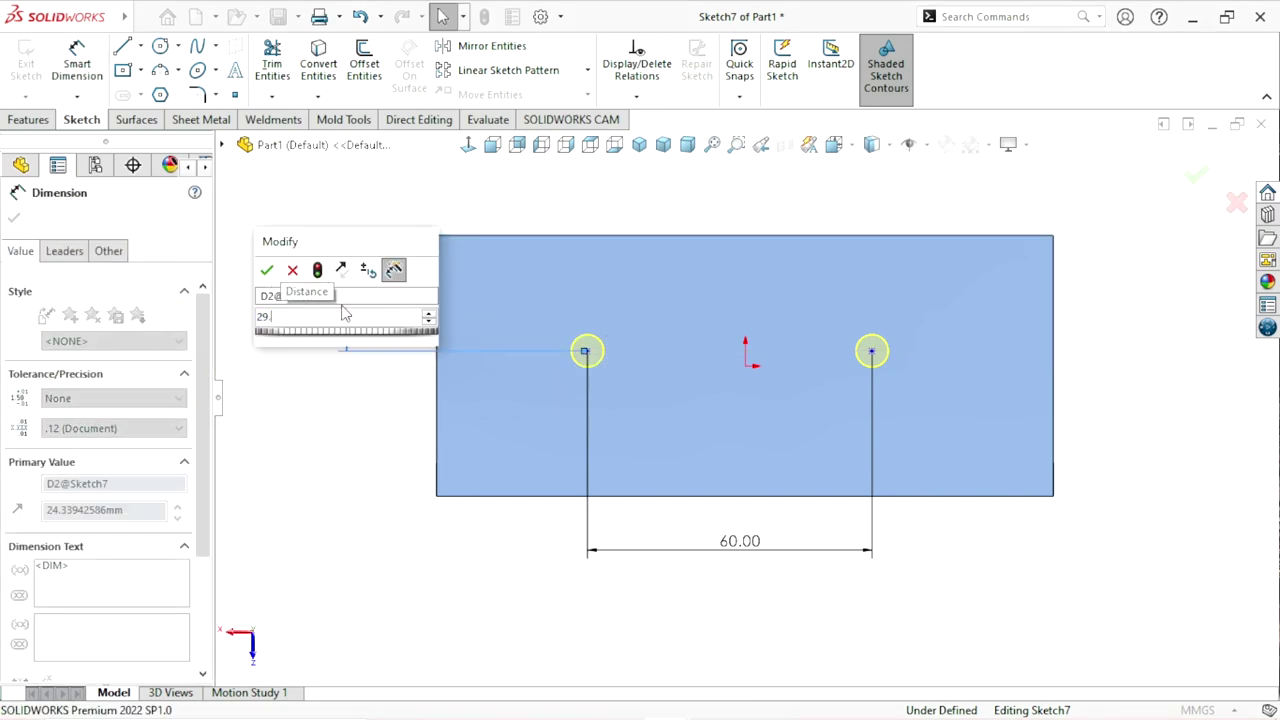
{"action": "type", "text": "3"}
{"action": "key", "text": "BackSpace"}
{"action": "type", "text": "2"}
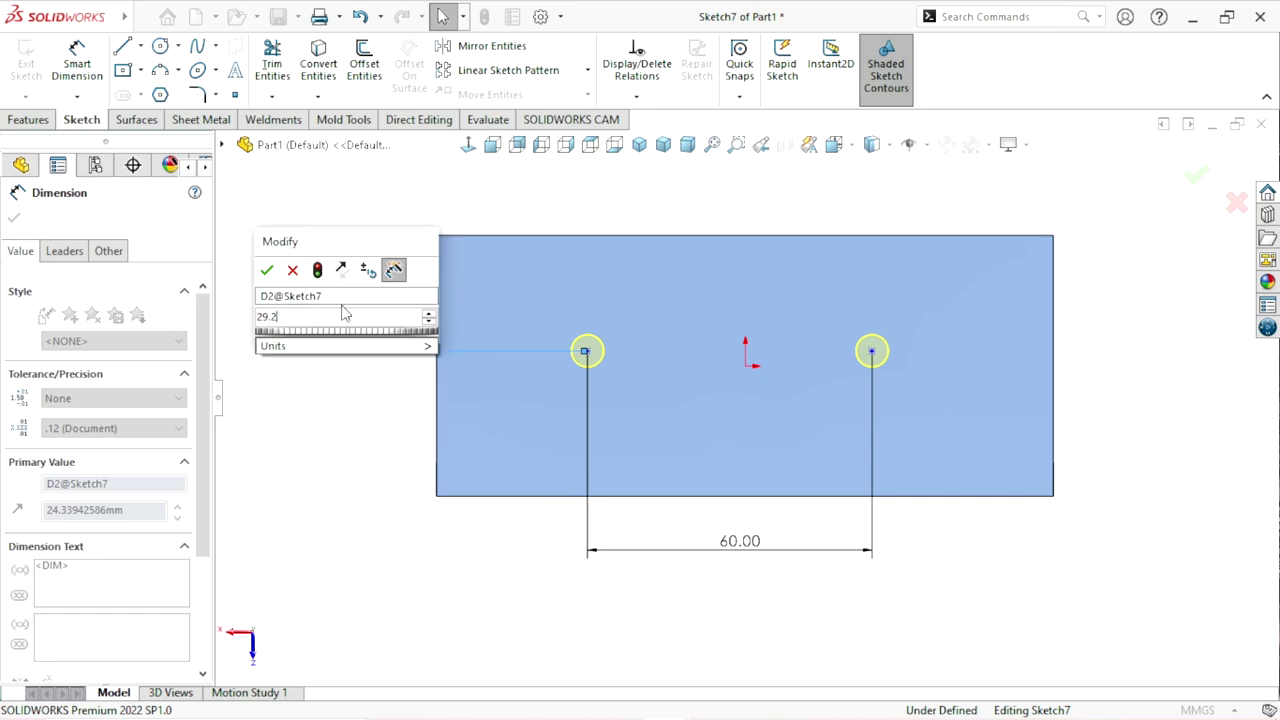
{"action": "key", "text": "Return"}
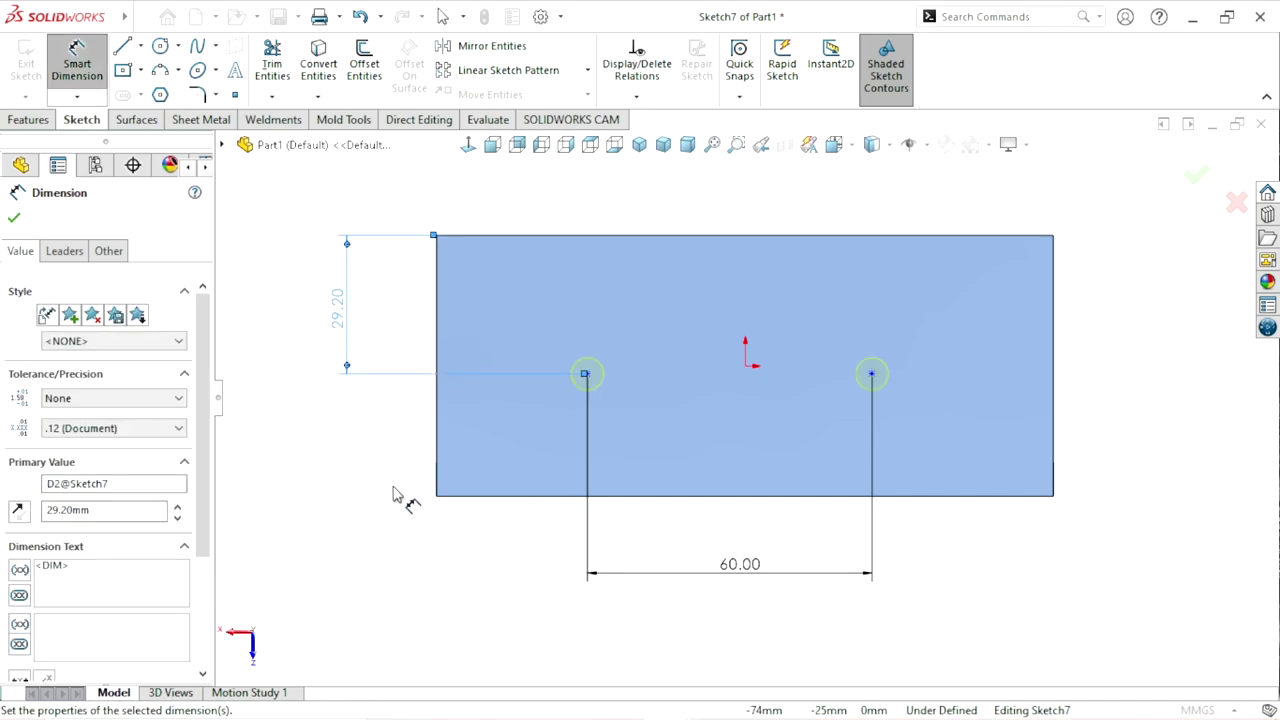
{"action": "scroll", "coordinate": [720, 402], "scroll_direction": "down", "scroll_amount": 2}
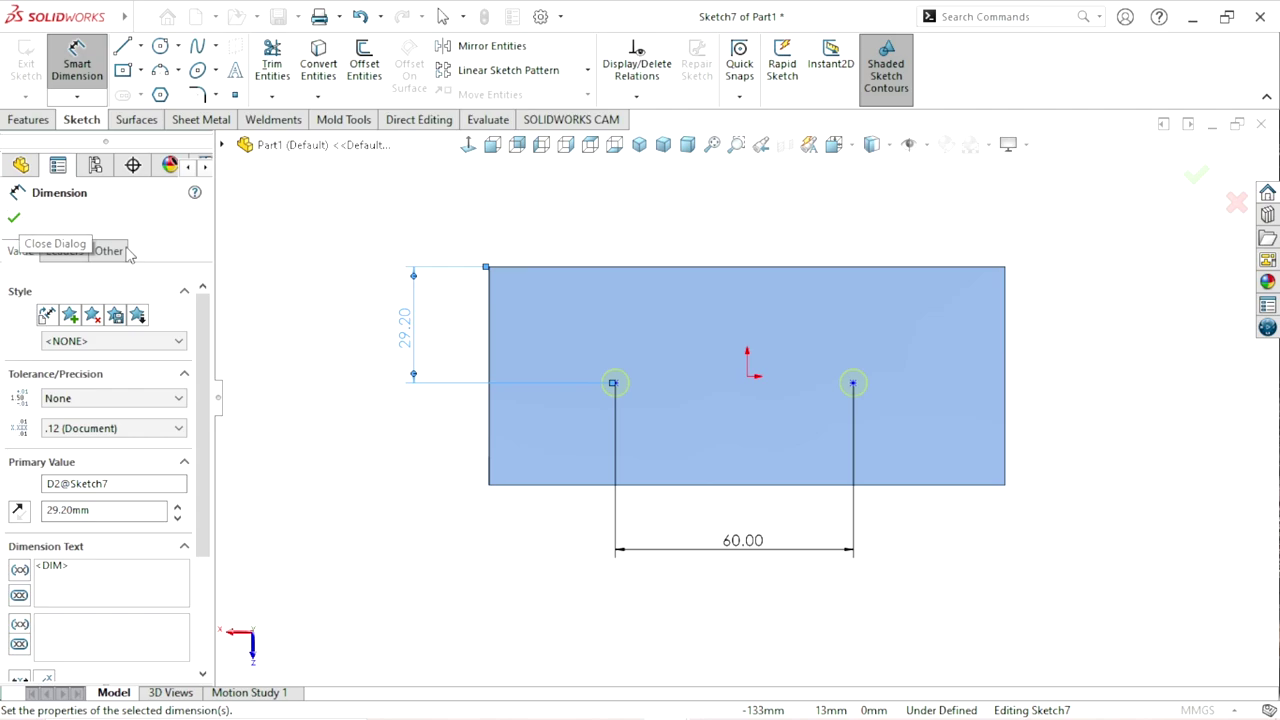
Draw a vertical centerline from the bottom edge midpoint to the top edge.
{"action": "left_click", "coordinate": [141, 45]}
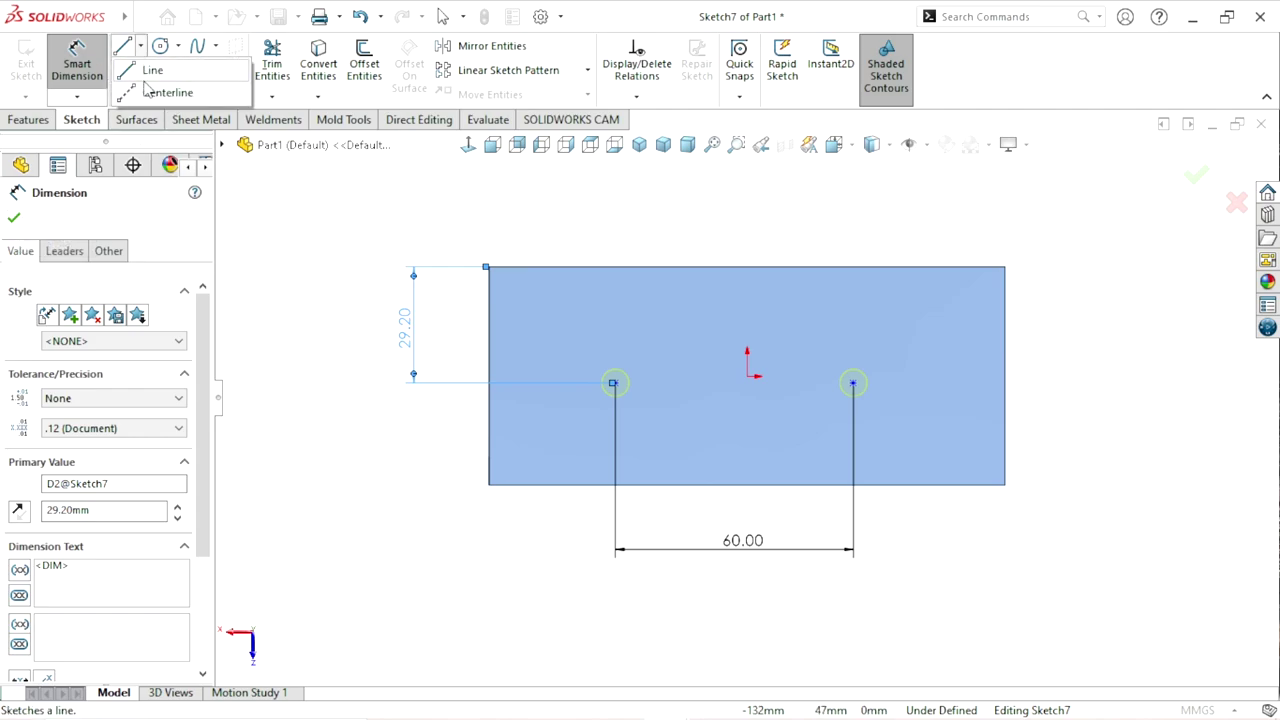
{"action": "left_click", "coordinate": [152, 89]}
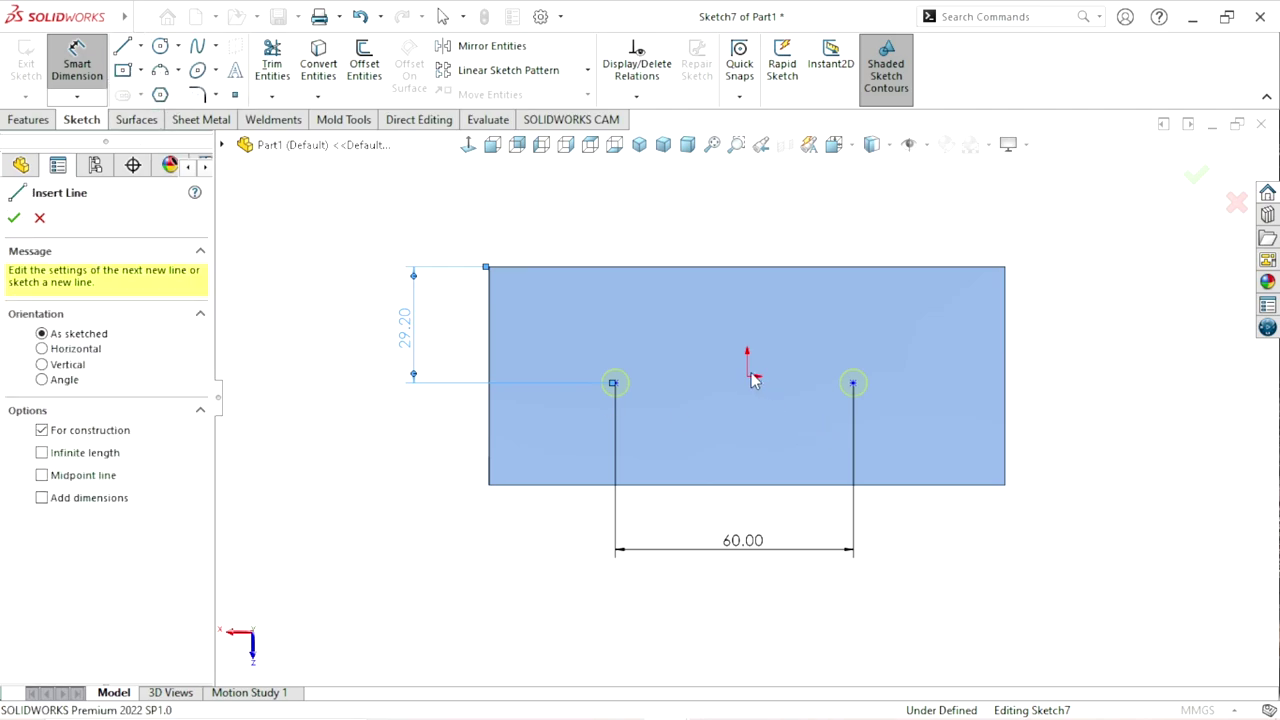
{"action": "left_click", "coordinate": [747, 485]}
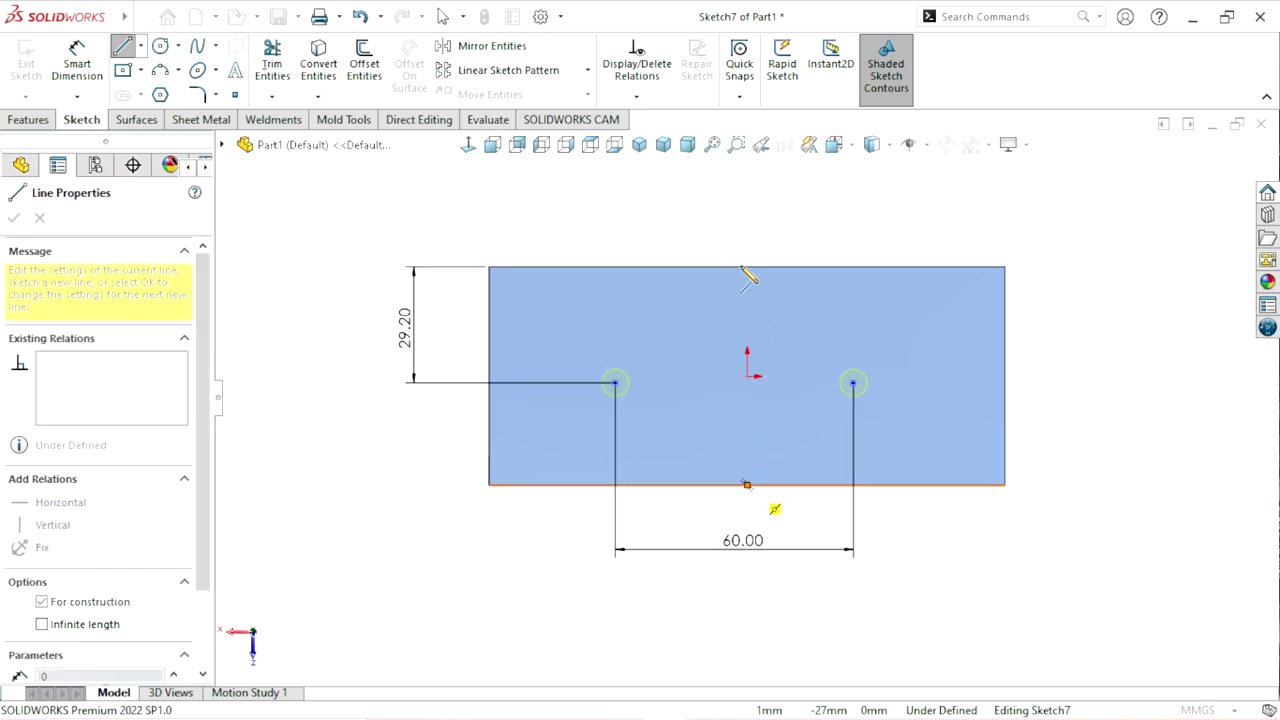
{"action": "left_click", "coordinate": [747, 267]}
{"action": "right_click", "coordinate": [703, 222]}
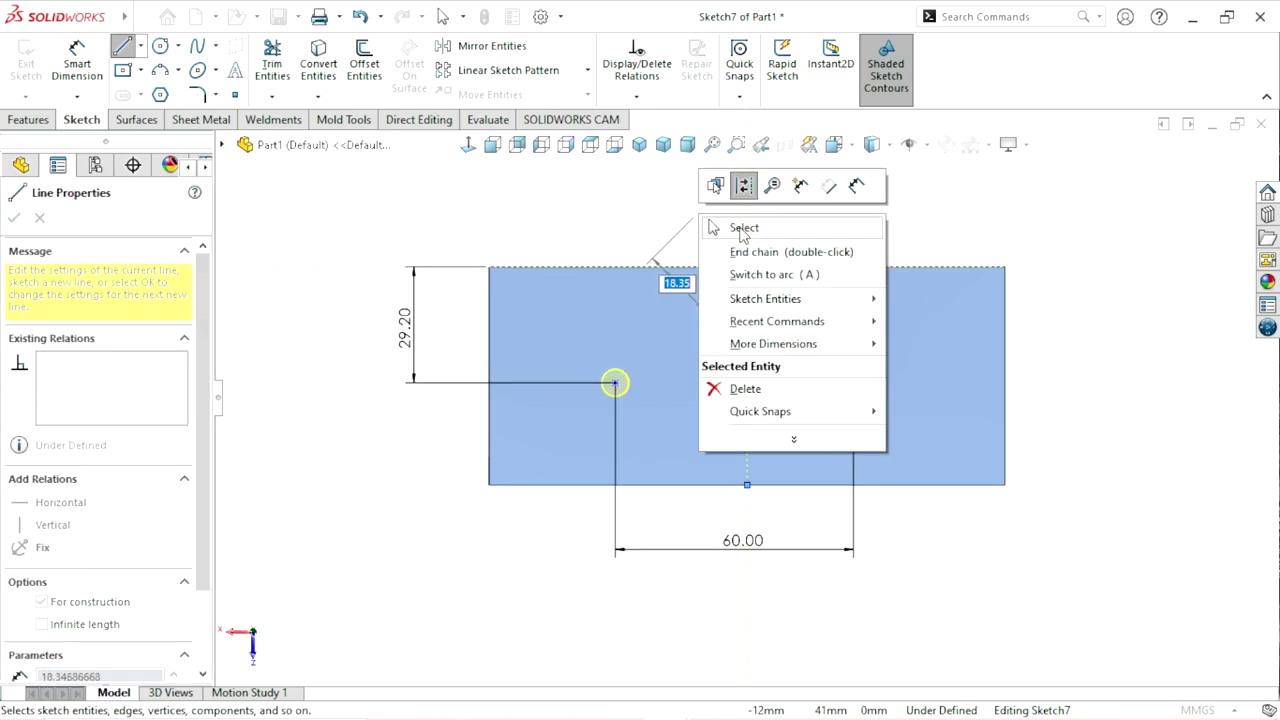
{"action": "left_click", "coordinate": [730, 226]}
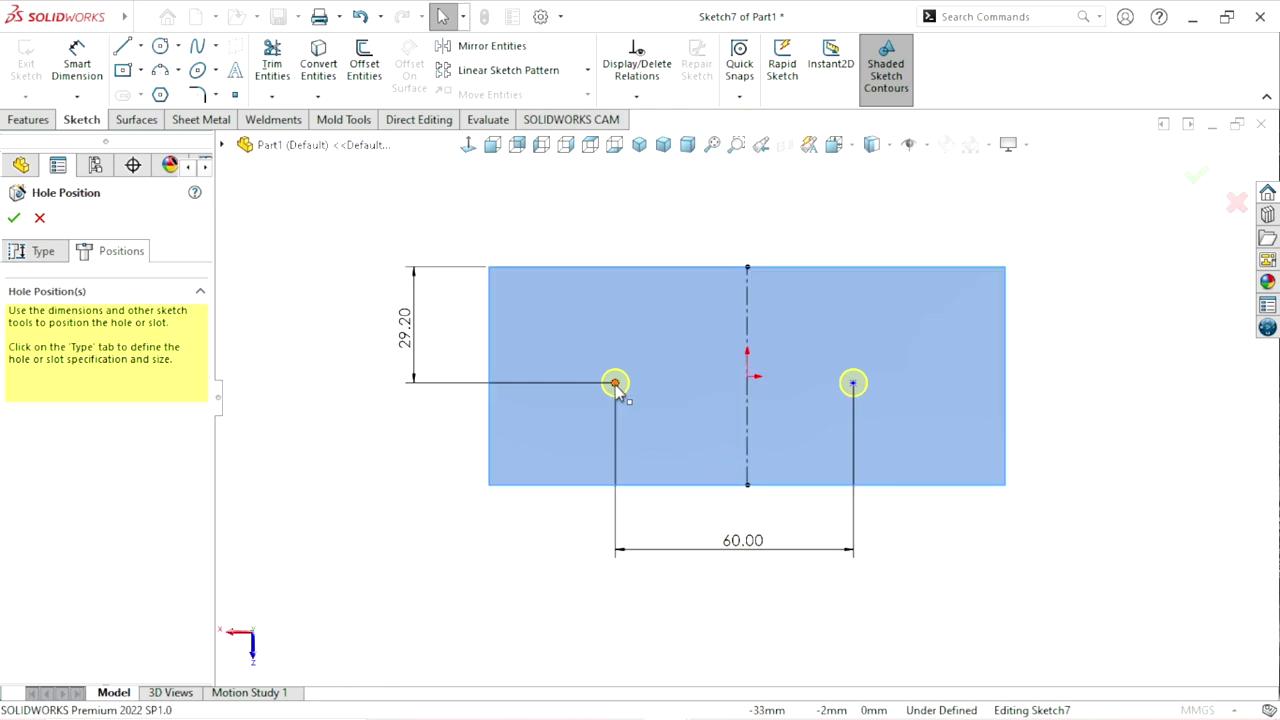
Make both hole centres symmetric about the centerline.
{"action": "left_click", "coordinate": [853, 384]}
{"action": "left_click", "coordinate": [615, 384], "text": "ctrl"}
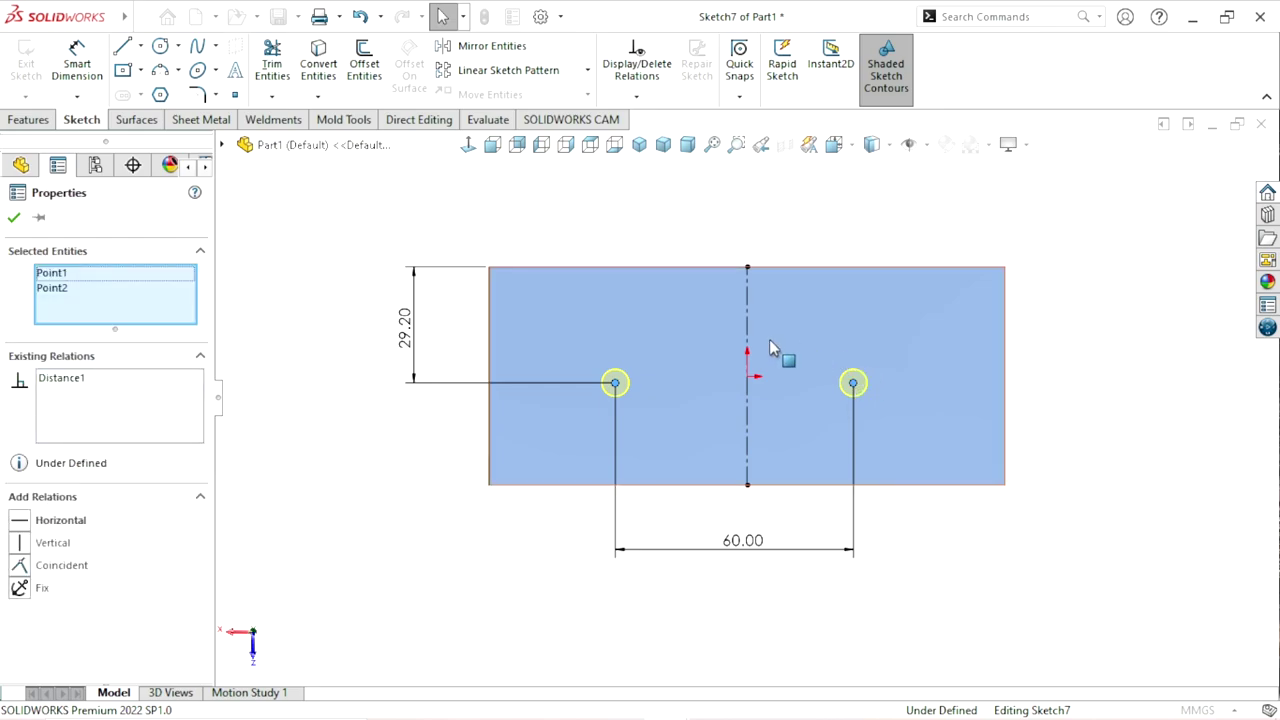
{"action": "left_click", "coordinate": [747, 335], "text": "ctrl"}
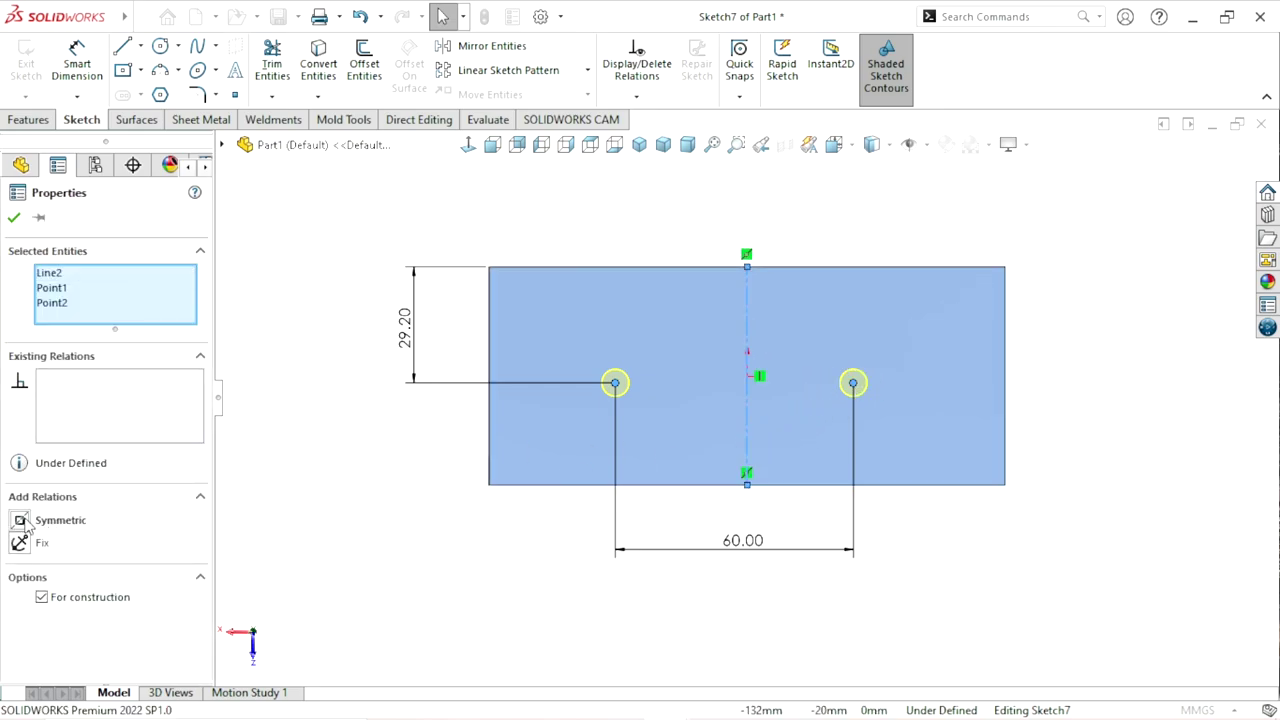
{"action": "left_click", "coordinate": [24, 522]}
{"action": "left_click", "coordinate": [1045, 610]}
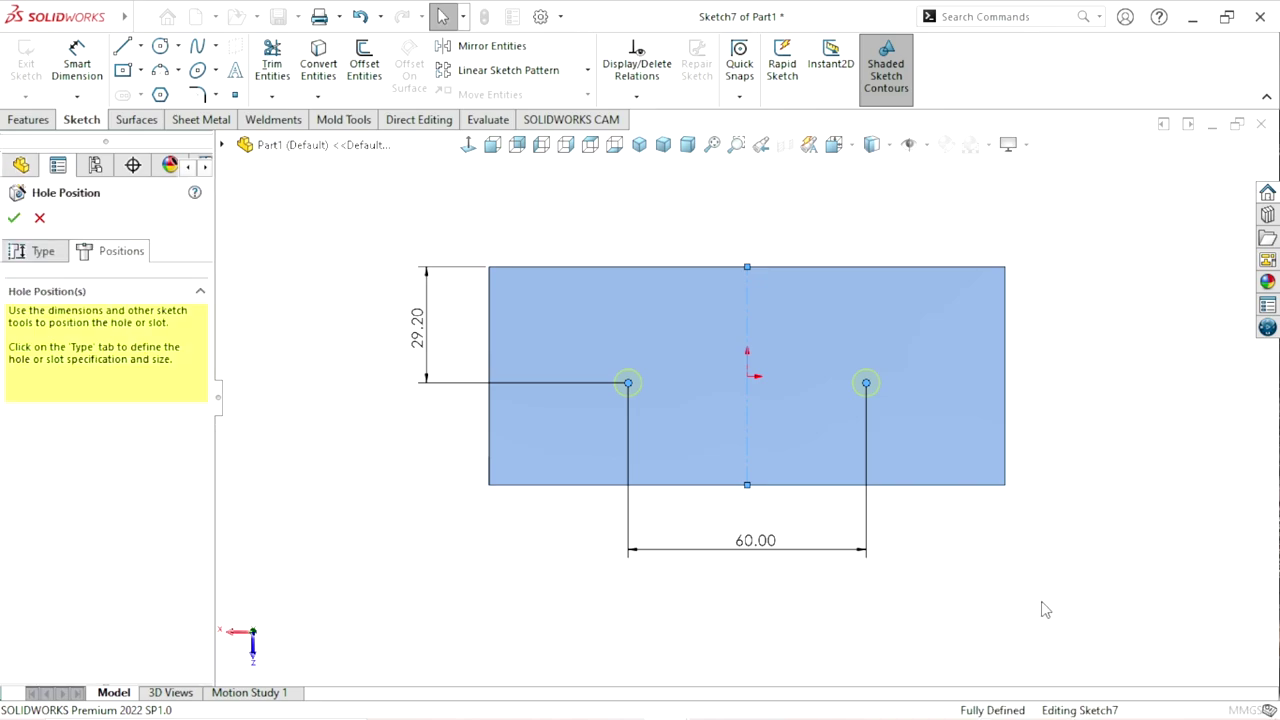
Confirm the hole positions to create the M8x1.25 tapped holes, then orbit to inspect.
{"action": "scroll", "coordinate": [777, 427], "scroll_direction": "up", "scroll_amount": 1}
{"action": "scroll", "coordinate": [760, 470], "scroll_direction": "down", "scroll_amount": 1}
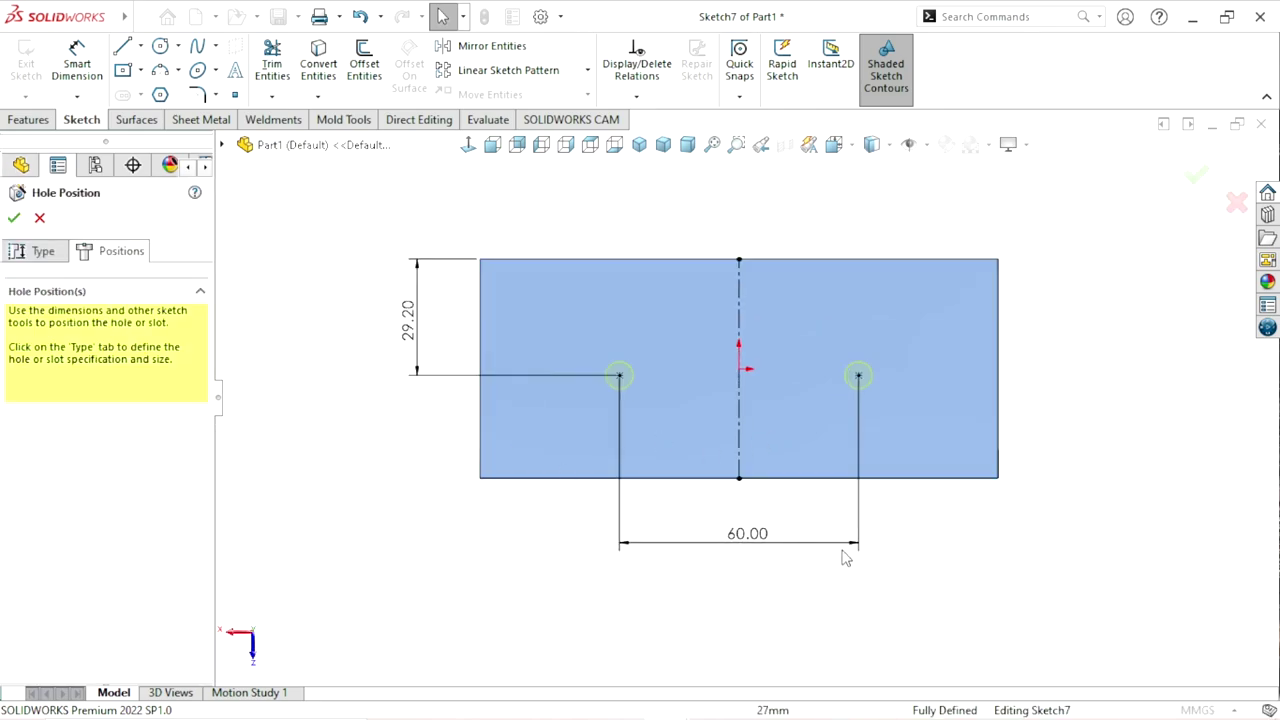
{"action": "left_click", "coordinate": [14, 217]}
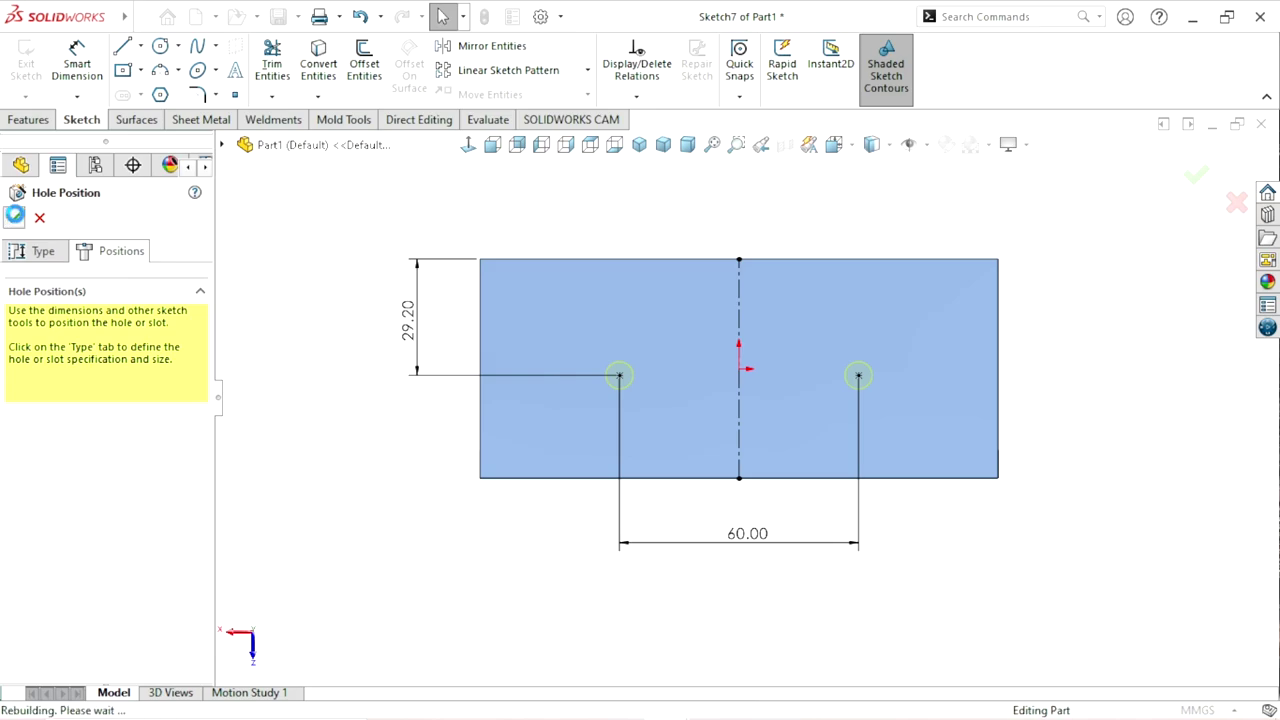
{"action": "mouse_move", "coordinate": [643, 428]}
{"action": "middle_mouse_down"}
{"action": "mouse_move", "coordinate": [543, 366]}
{"action": "mouse_move", "coordinate": [812, 551]}
{"action": "mouse_move", "coordinate": [610, 332]}
{"action": "mouse_move", "coordinate": [831, 363]}
{"action": "middle_mouse_up"}
{"action": "scroll", "coordinate": [840, 330], "scroll_direction": "down", "scroll_amount": 3}
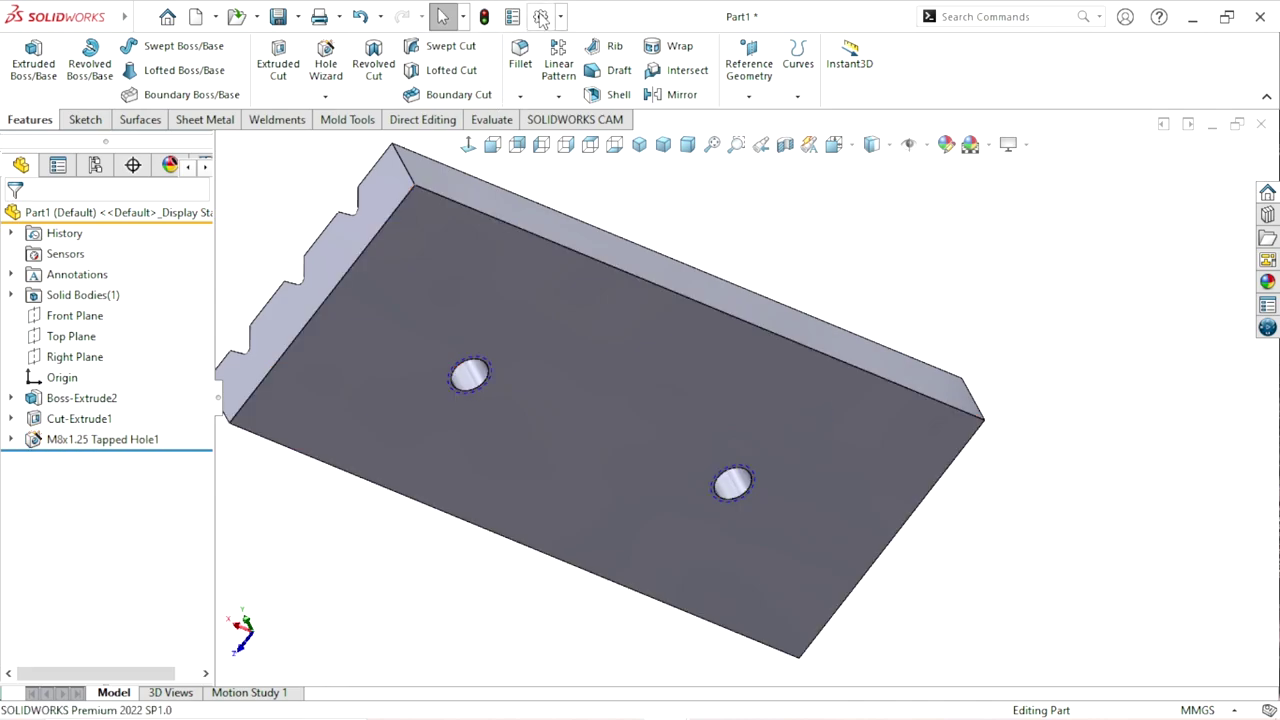
Enable Shaded cosmetic threads under Document Properties > Detailing.
{"action": "left_click", "coordinate": [540, 17]}
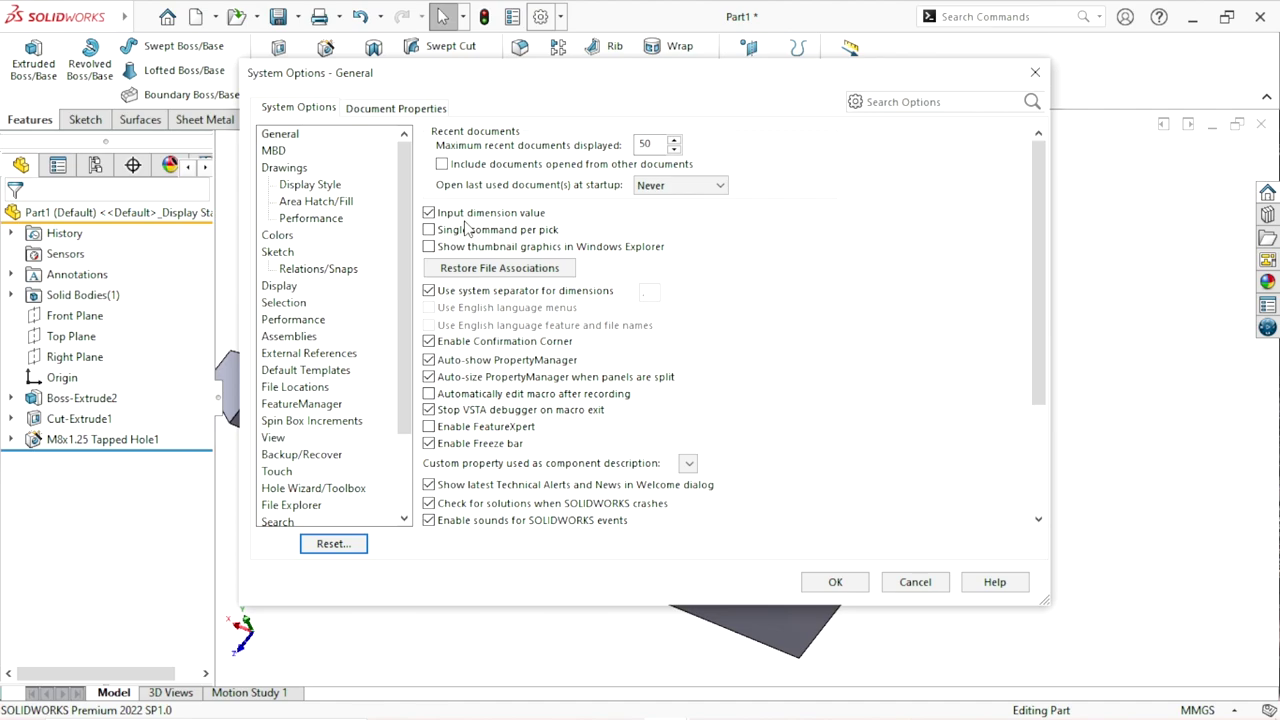
{"action": "left_click", "coordinate": [404, 107]}
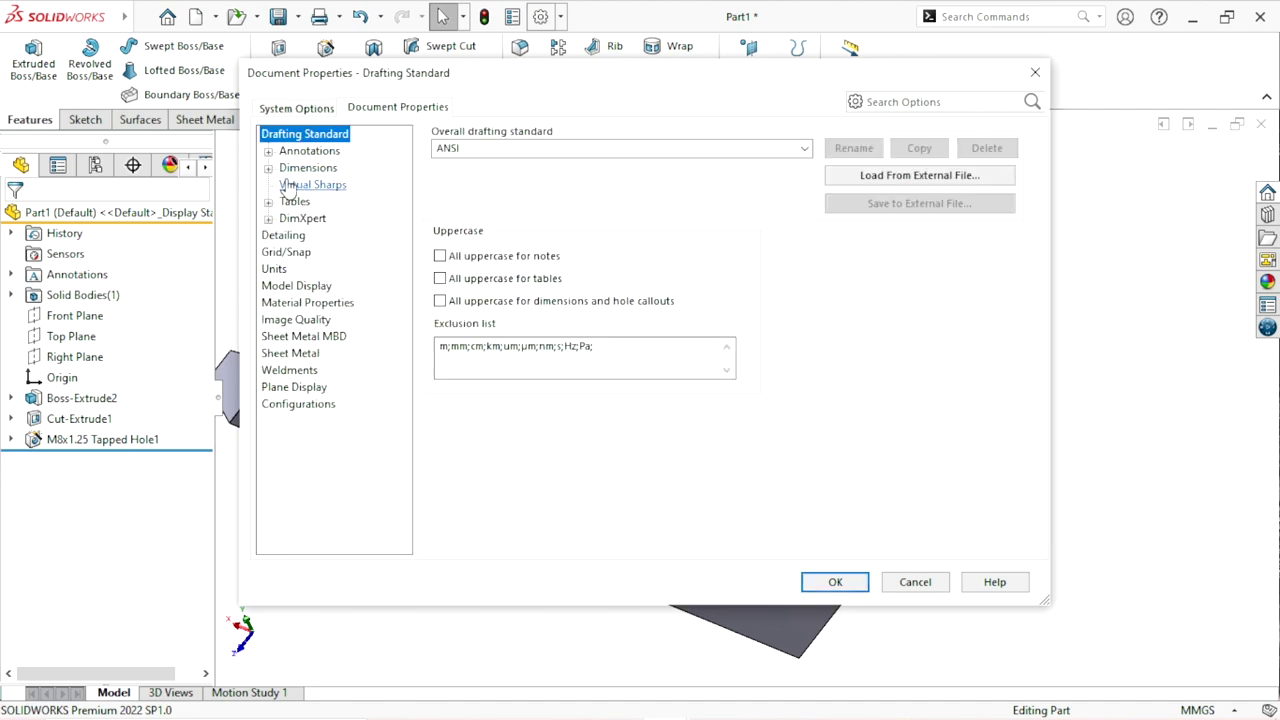
{"action": "left_click", "coordinate": [283, 236]}
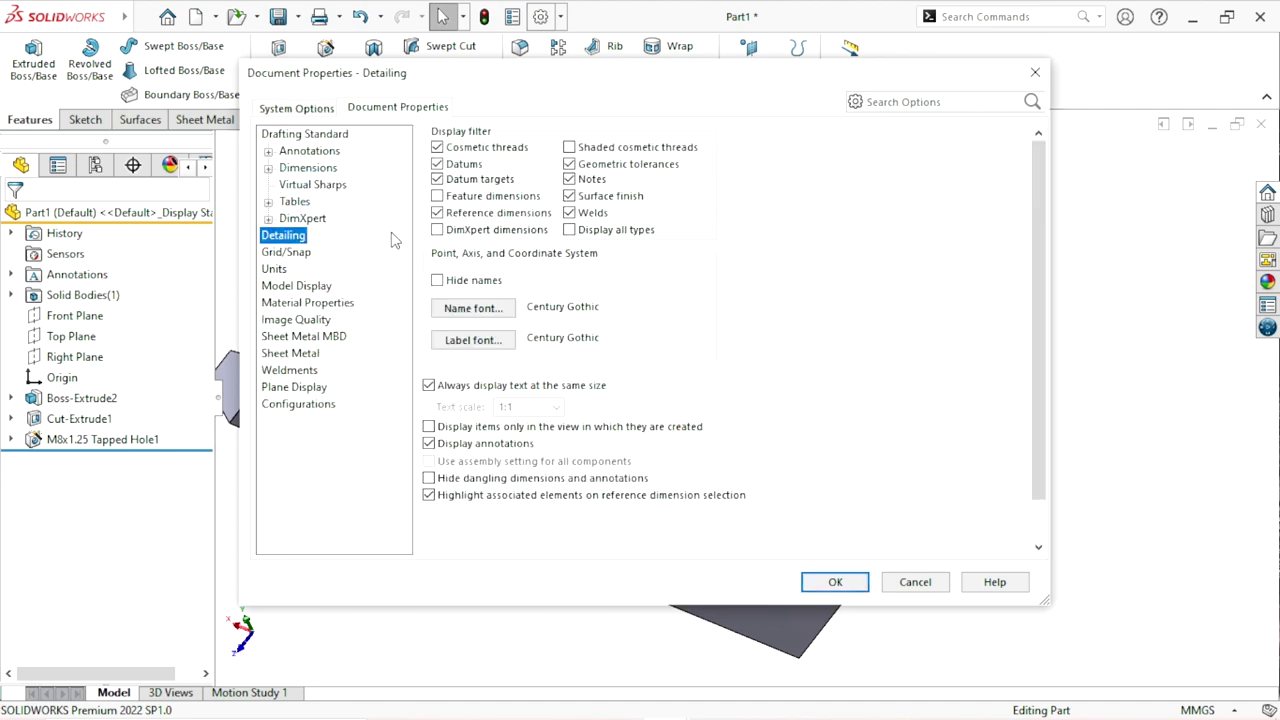
{"action": "left_click", "coordinate": [569, 148]}
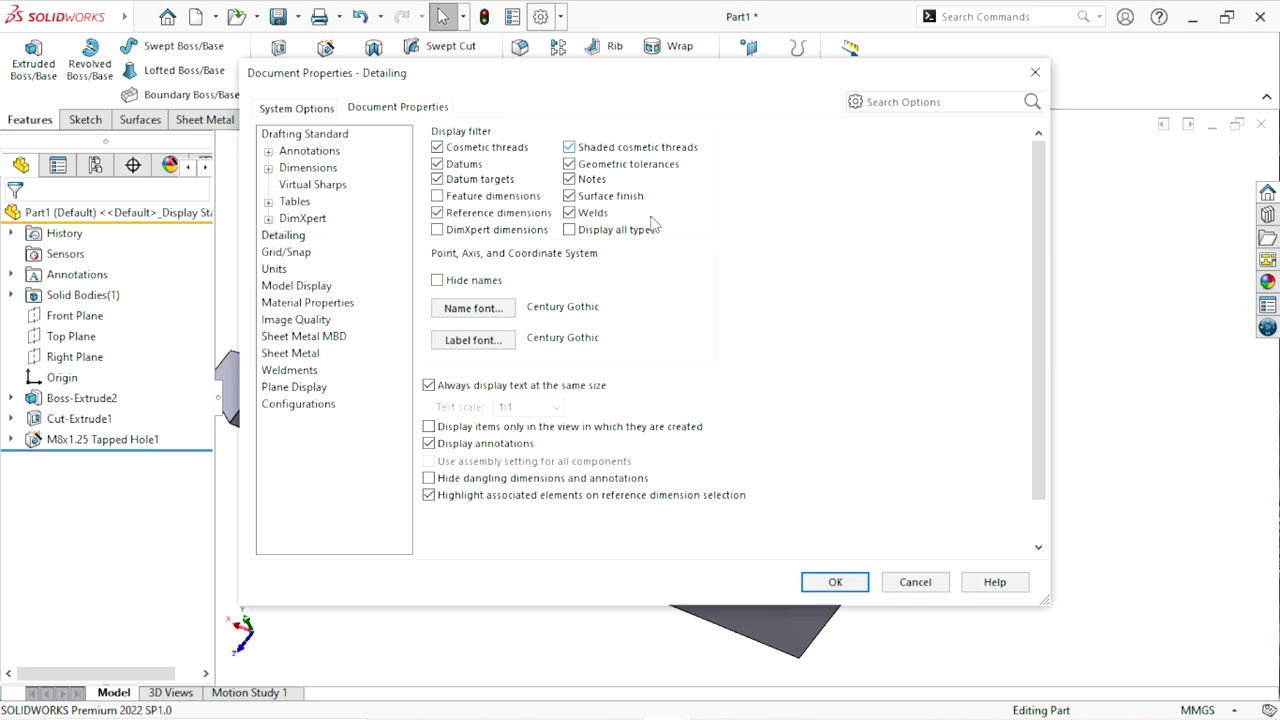
{"action": "left_click", "coordinate": [835, 575]}
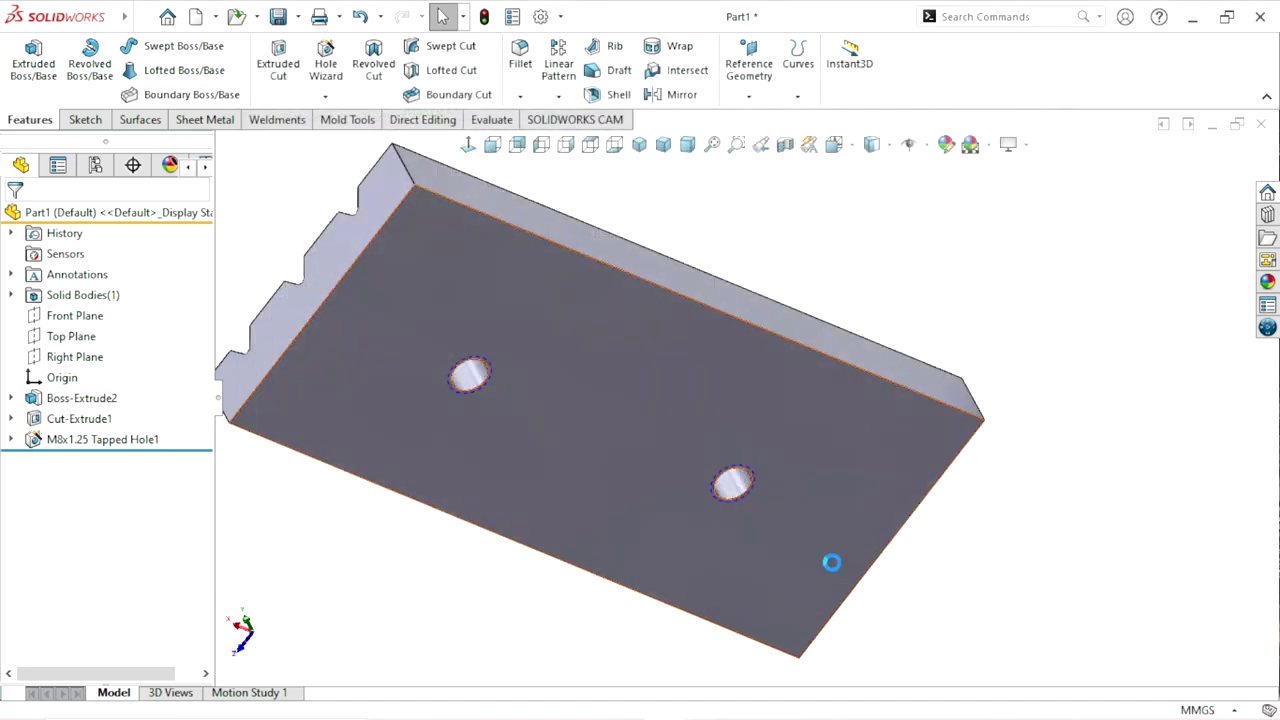
Orbit the plate to its grooved top and snap to Isometric view.
{"action": "mouse_move", "coordinate": [1106, 517]}
{"action": "middle_mouse_down"}
{"action": "mouse_move", "coordinate": [820, 375]}
{"action": "mouse_move", "coordinate": [631, 209]}
{"action": "middle_mouse_up"}
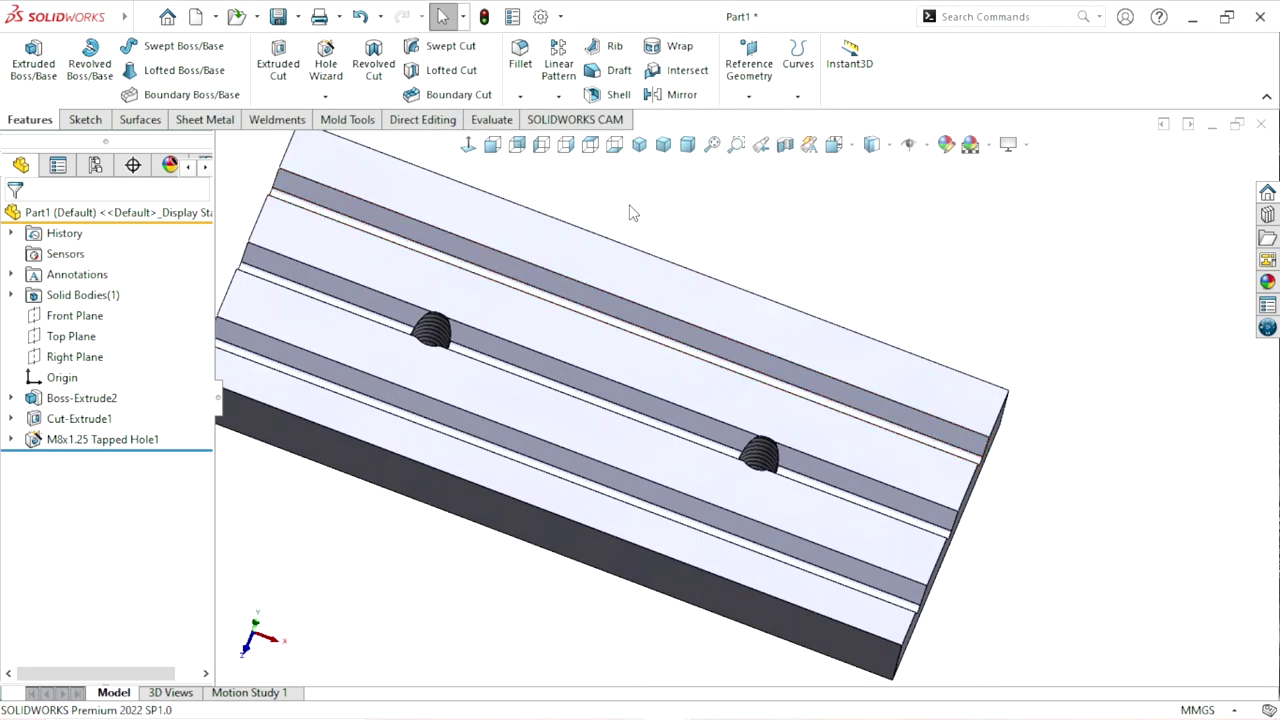
{"action": "left_click", "coordinate": [639, 144]}
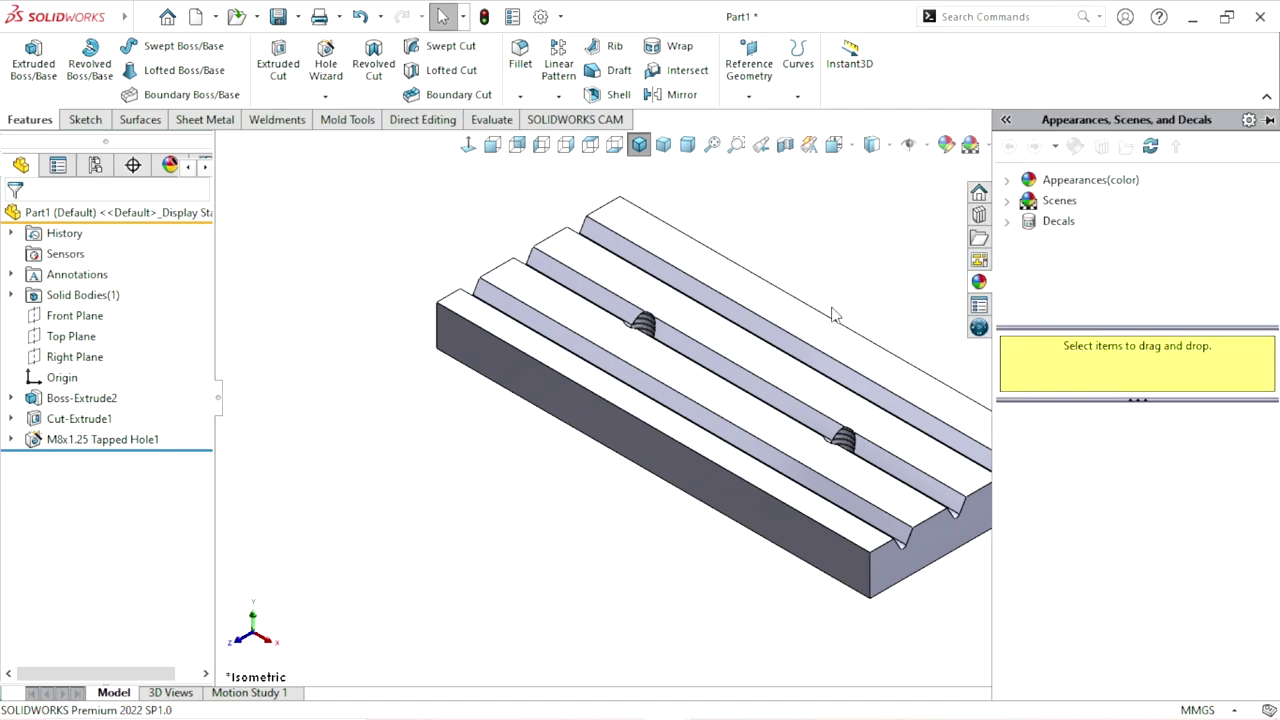
Drag satin finish stainless steel from Metal > Steel onto the plate.
{"action": "left_click", "coordinate": [1035, 186]}
{"action": "left_click", "coordinate": [1060, 228]}
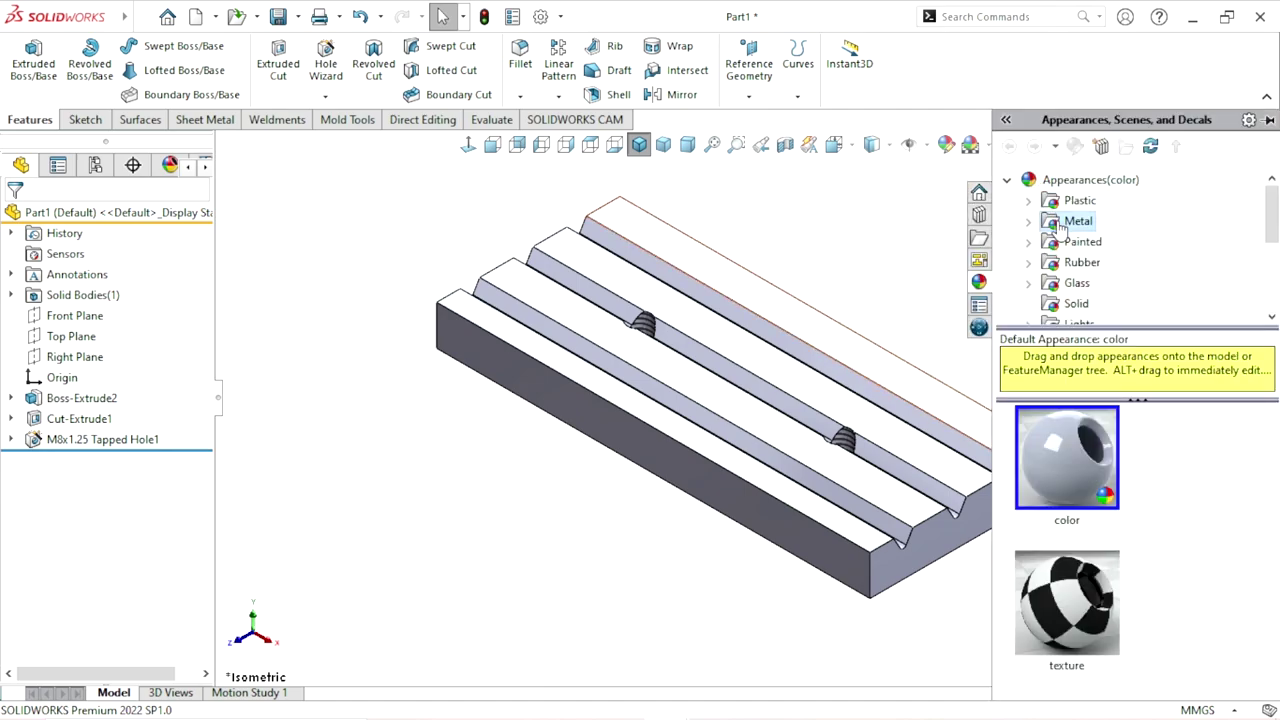
{"action": "left_click", "coordinate": [1060, 228]}
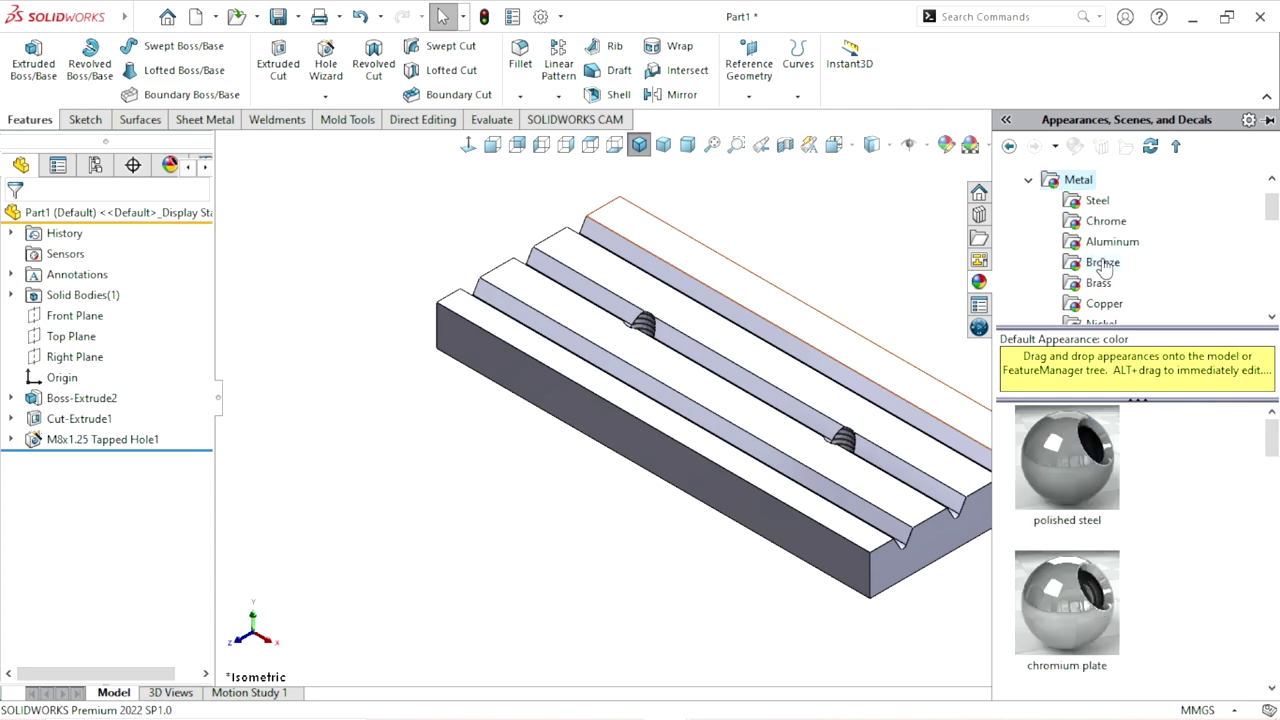
{"action": "left_click", "coordinate": [1093, 203]}
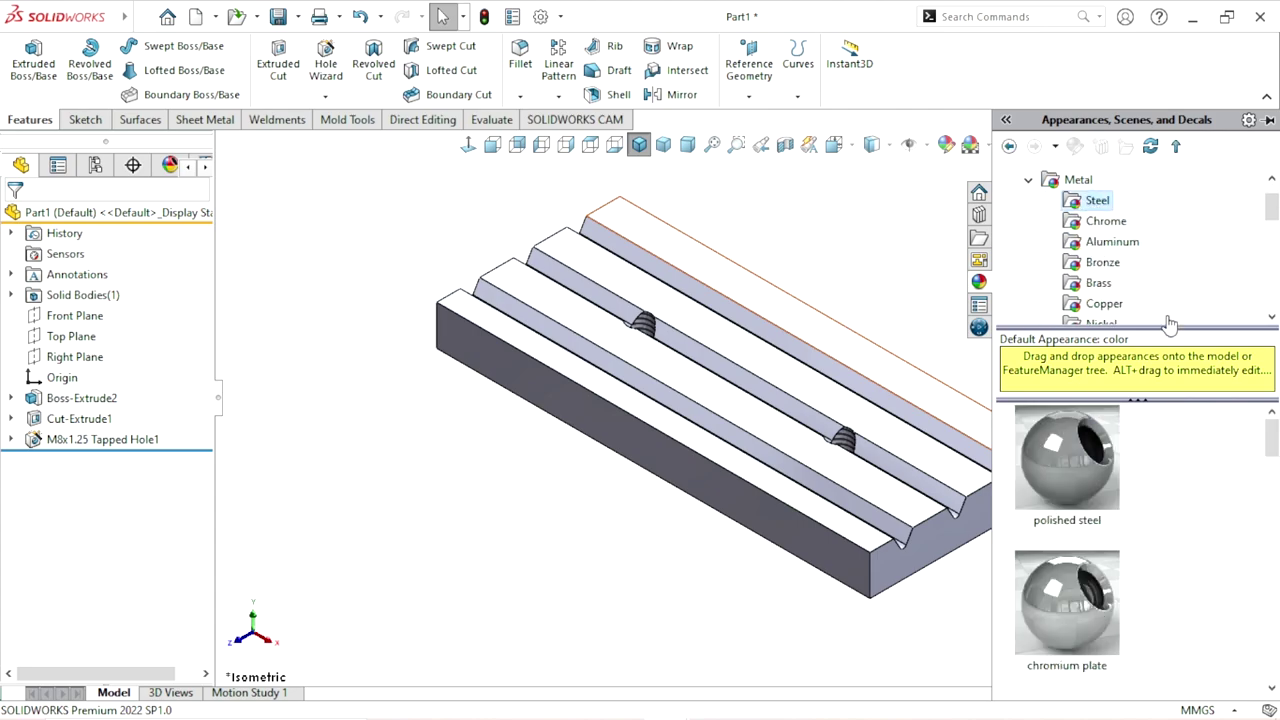
{"action": "left_click_drag", "start_coordinate": [1273, 450], "coordinate": [1273, 485]}
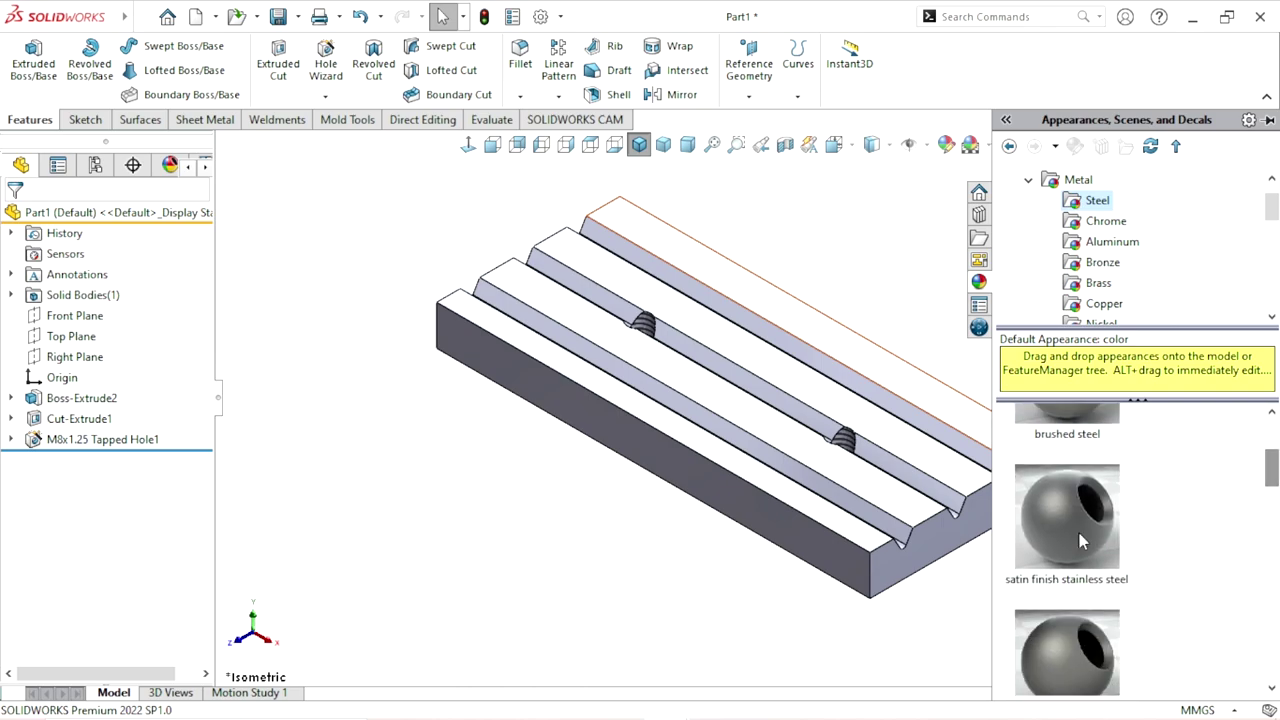
{"action": "left_click", "coordinate": [1078, 532]}
{"action": "left_click_drag", "start_coordinate": [1092, 585], "coordinate": [780, 543]}
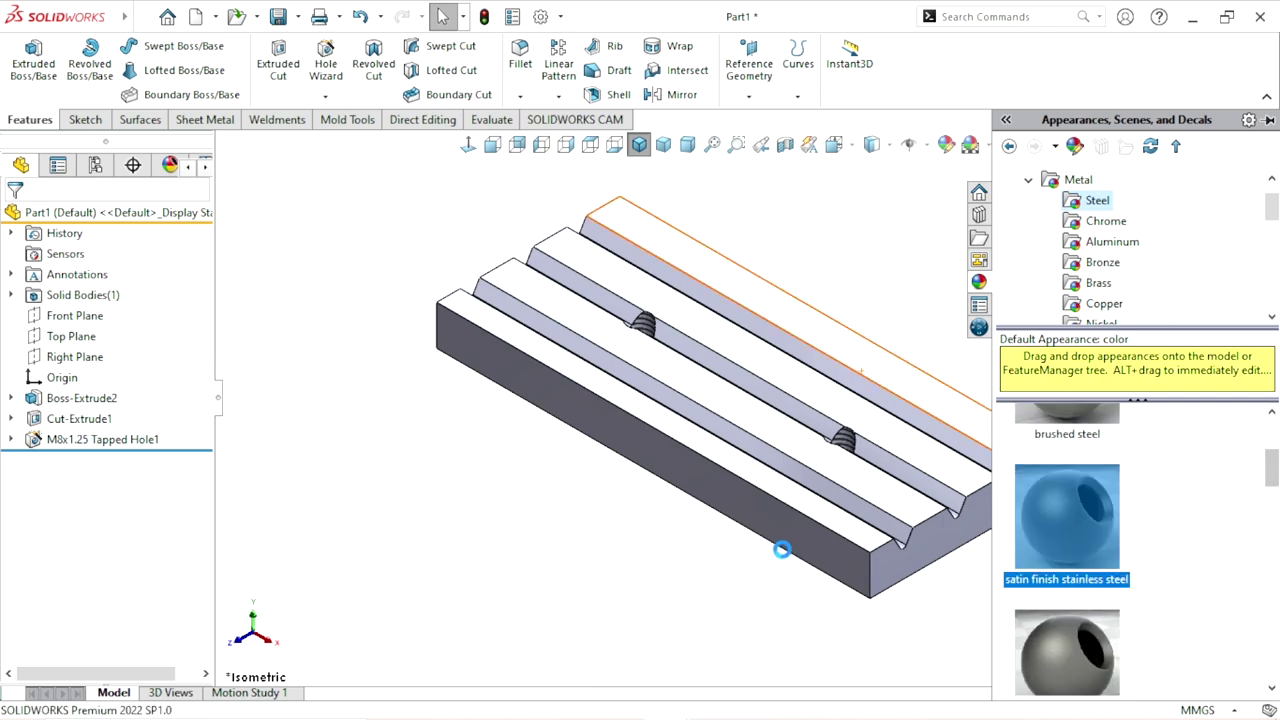
Orbit the plate to inspect the new finish, returning to Isometric view.
{"action": "mouse_move", "coordinate": [571, 517]}
{"action": "middle_mouse_down"}
{"action": "mouse_move", "coordinate": [622, 305]}
{"action": "mouse_move", "coordinate": [643, 297]}
{"action": "mouse_move", "coordinate": [720, 486]}
{"action": "mouse_move", "coordinate": [849, 423]}
{"action": "mouse_move", "coordinate": [913, 296]}
{"action": "mouse_move", "coordinate": [829, 423]}
{"action": "mouse_move", "coordinate": [843, 486]}
{"action": "middle_mouse_up"}
{"action": "scroll", "coordinate": [751, 371], "scroll_direction": "up", "scroll_amount": 3}
{"action": "scroll", "coordinate": [885, 305], "scroll_direction": "down", "scroll_amount": 3}
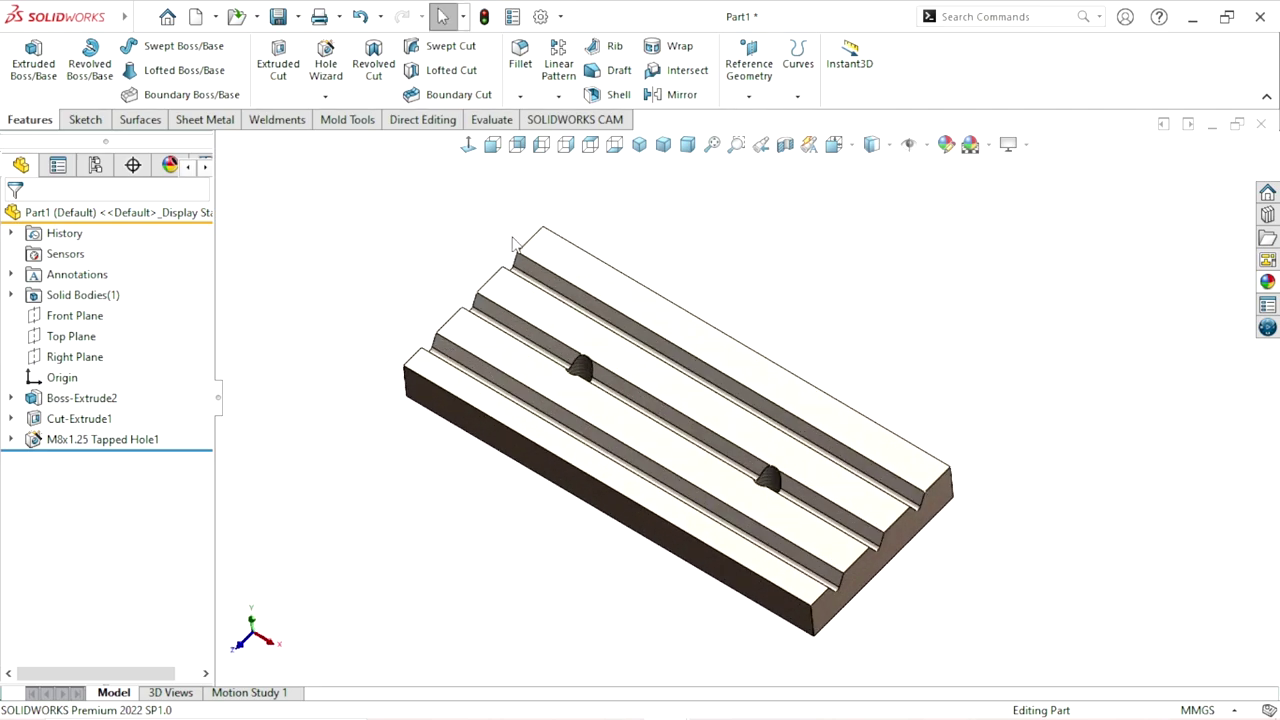
{"action": "left_click", "coordinate": [639, 144]}
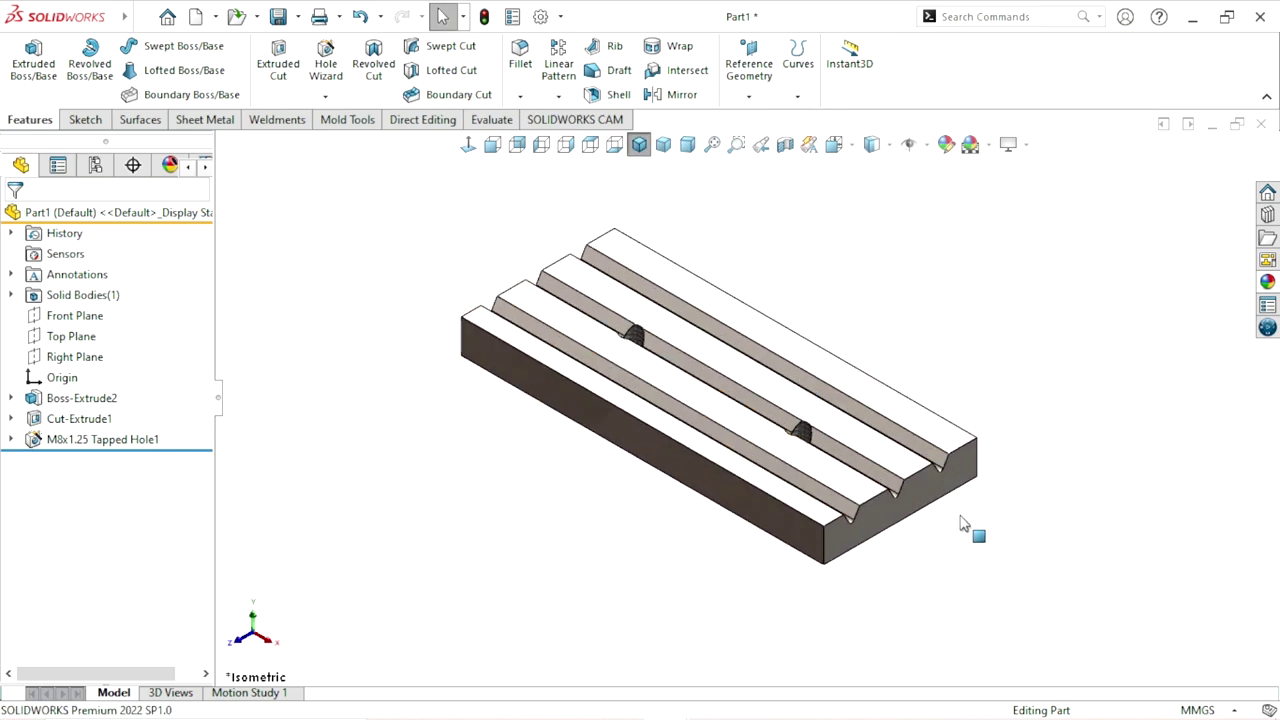
{"action": "mouse_move", "coordinate": [971, 523]}
{"action": "middle_mouse_down"}
{"action": "mouse_move", "coordinate": [811, 403]}
{"action": "mouse_move", "coordinate": [829, 391]}
{"action": "mouse_move", "coordinate": [906, 497]}
{"action": "mouse_move", "coordinate": [951, 494]}
{"action": "mouse_move", "coordinate": [960, 557]}
{"action": "middle_mouse_up"}
Return to Isometric view and save the plate as Part05 in the Desktop VV folder.
{"action": "left_click", "coordinate": [639, 144]}
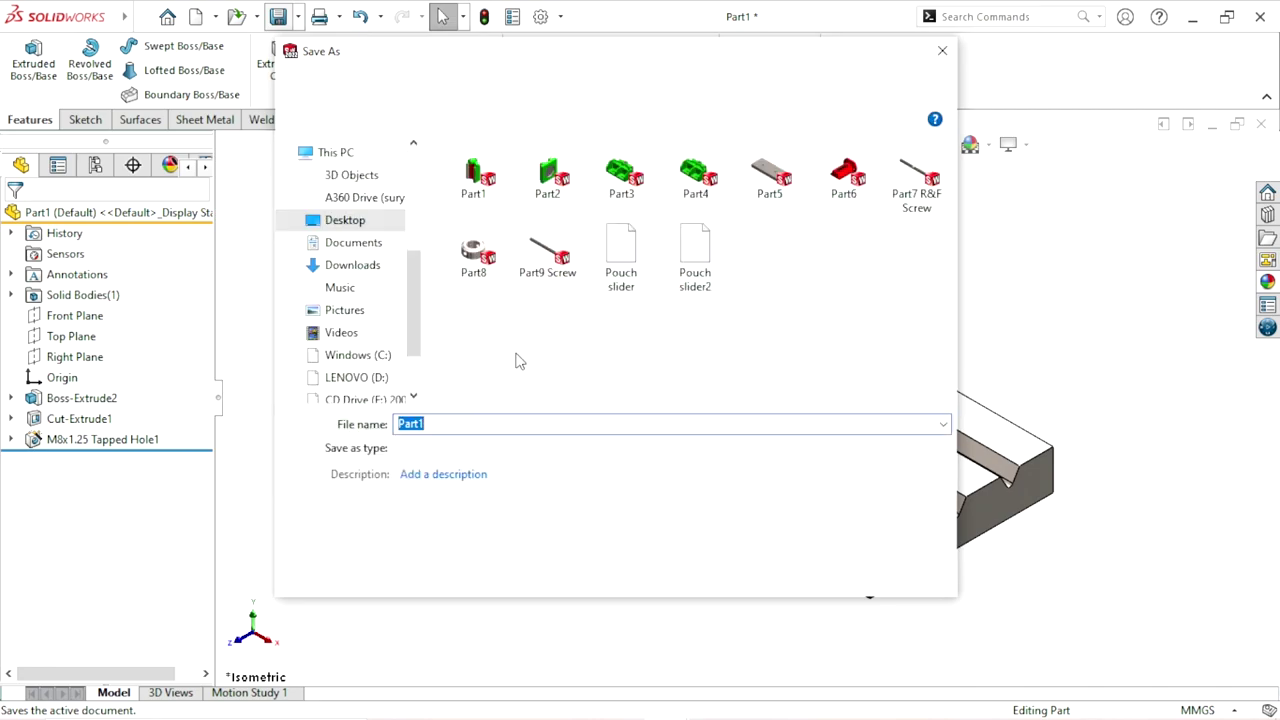
{"action": "left_click", "coordinate": [333, 258]}
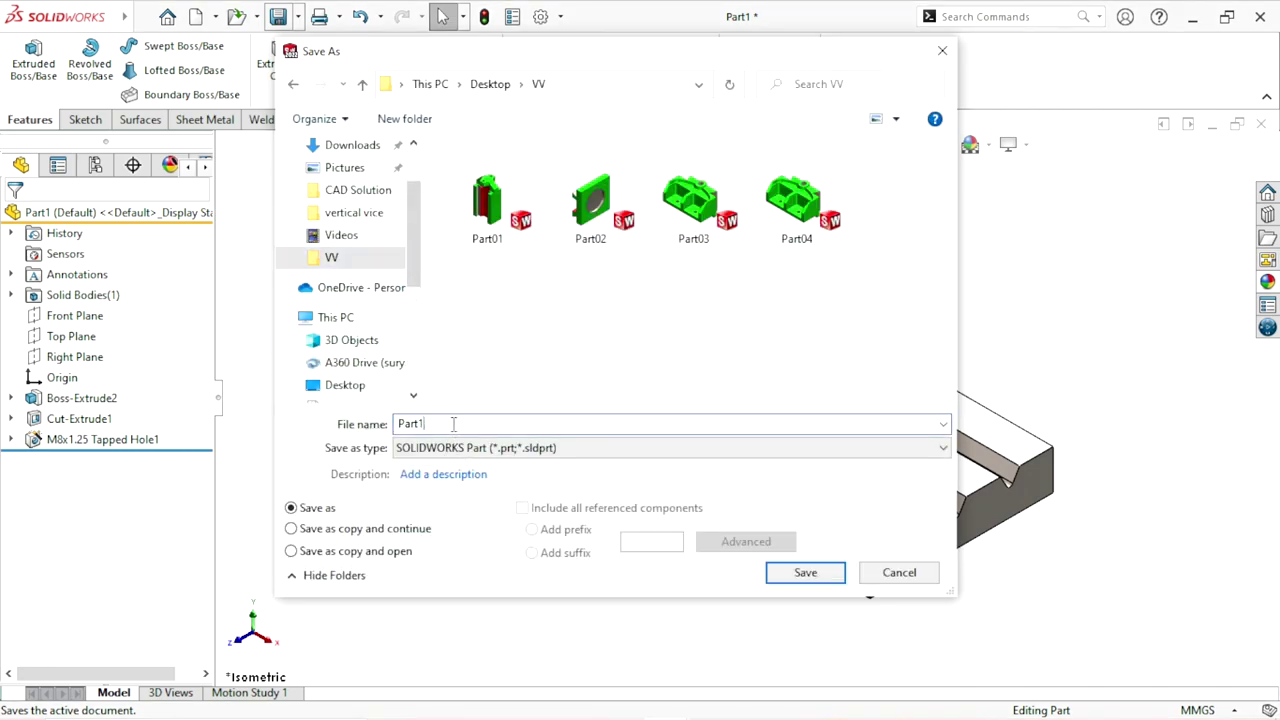
{"action": "key", "text": "BackSpace"}
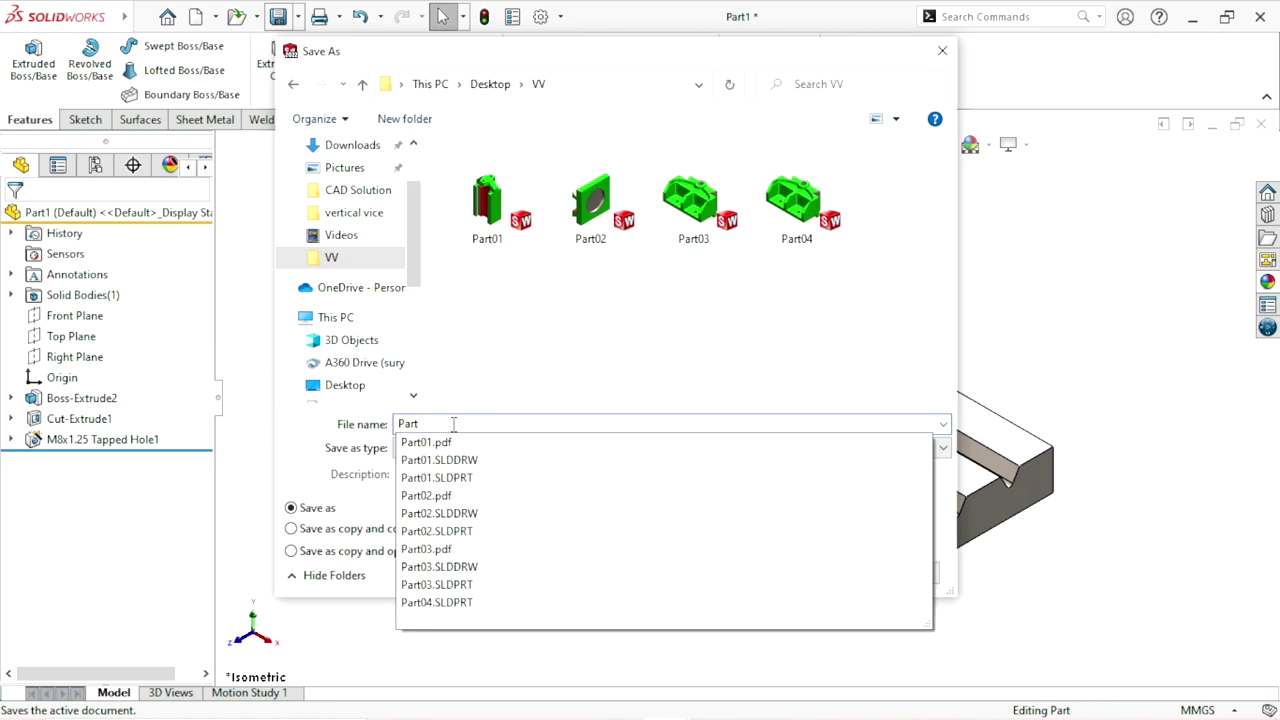
{"action": "type", "text": "05"}
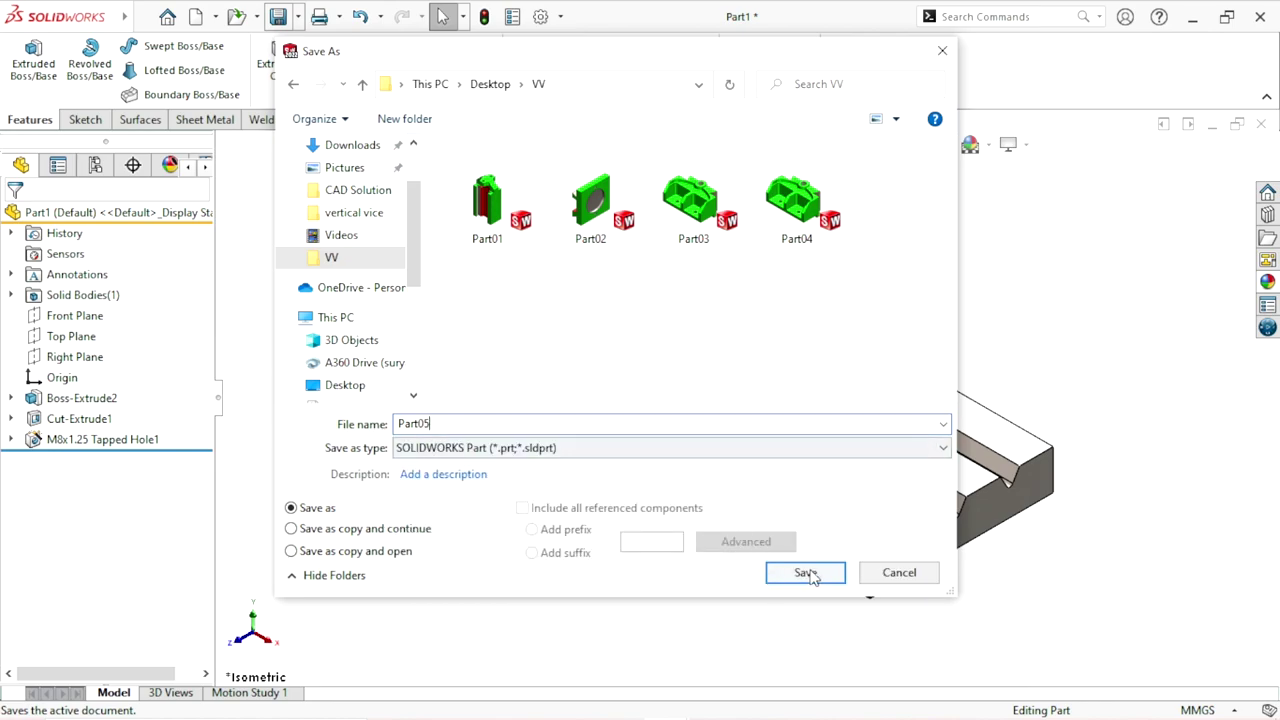
{"action": "left_click", "coordinate": [808, 574]}
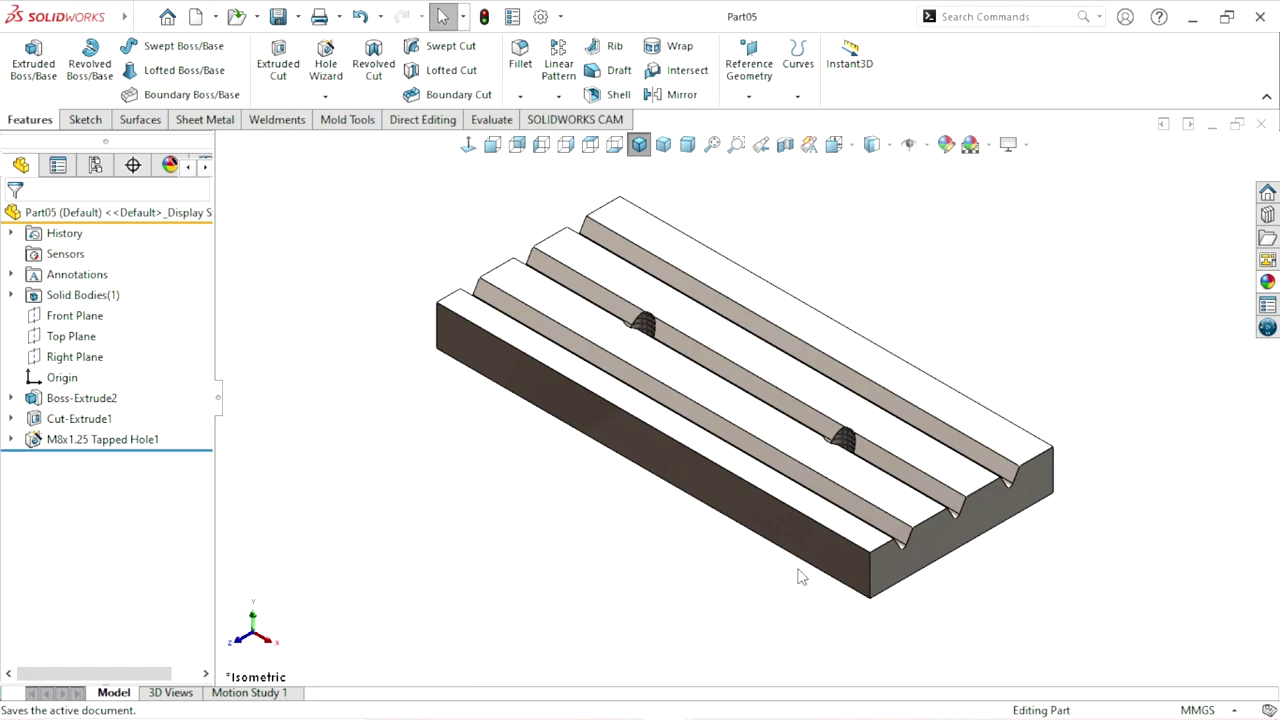
{"action": "mouse_move", "coordinate": [620, 571]}
{"action": "middle_mouse_down"}
{"action": "mouse_move", "coordinate": [500, 409]}
{"action": "mouse_move", "coordinate": [691, 663]}
{"action": "mouse_move", "coordinate": [794, 429]}
{"action": "mouse_move", "coordinate": [925, 507]}
{"action": "mouse_move", "coordinate": [829, 503]}
{"action": "mouse_move", "coordinate": [791, 517]}
{"action": "mouse_move", "coordinate": [830, 524]}
{"action": "mouse_move", "coordinate": [871, 579]}
{"action": "middle_mouse_up"}
{"action": "scroll", "coordinate": [790, 459], "scroll_direction": "down", "scroll_amount": 3}
{"action": "scroll", "coordinate": [723, 294], "scroll_direction": "down", "scroll_amount": 2}
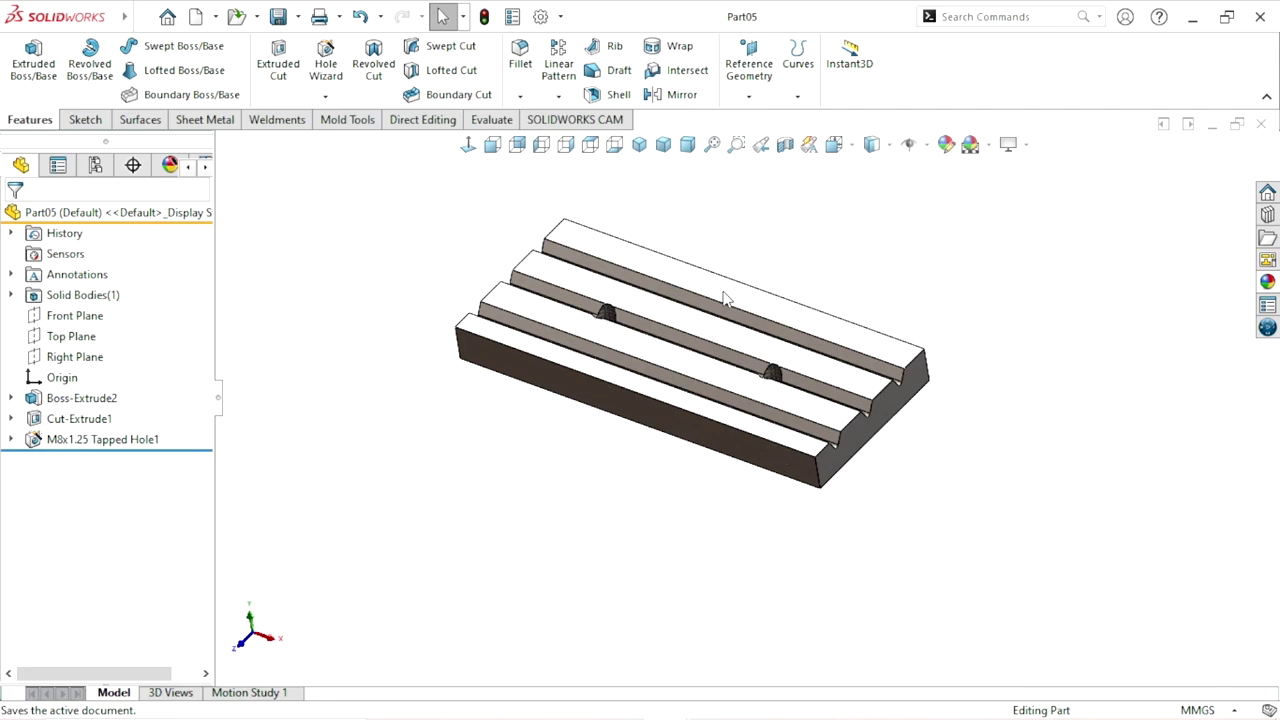